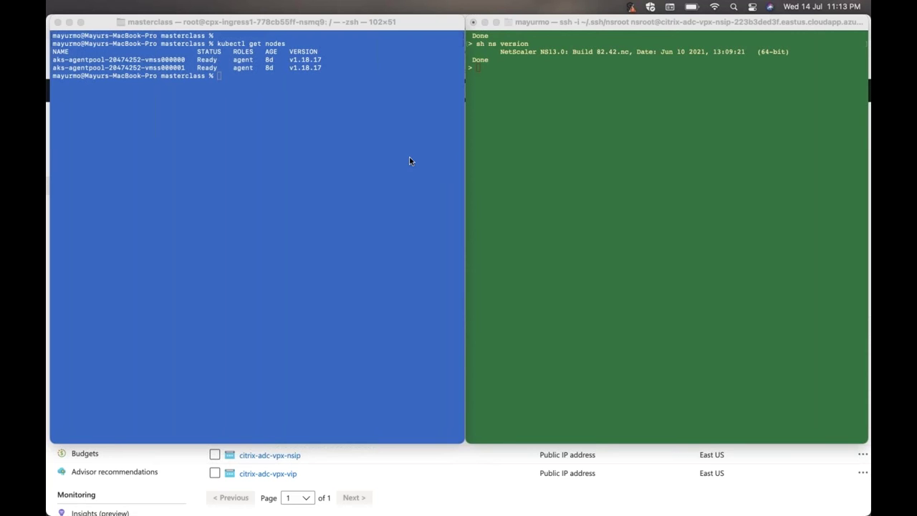
List the pods running in the Kubernetes cluster with kubectl get pods.
{"action": "left_click", "coordinate": [366, 154]}
{"action": "key", "text": "Return"}
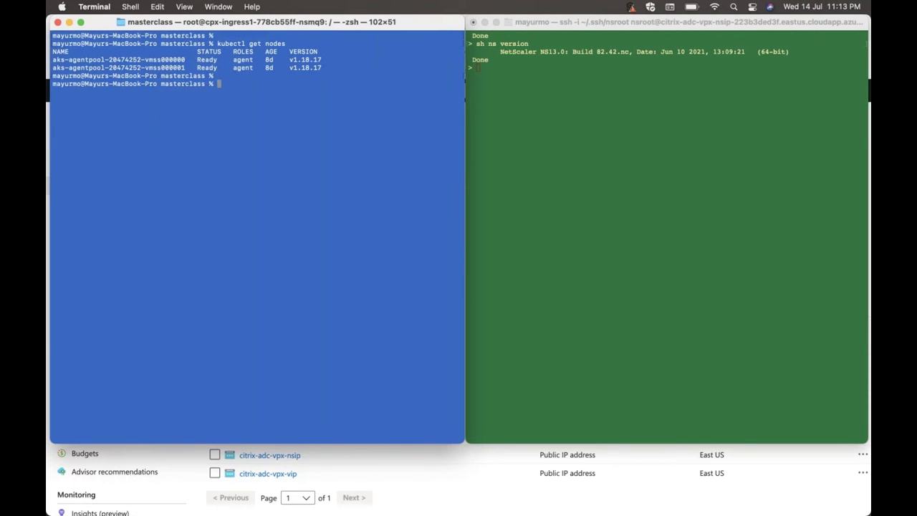
{"action": "type", "text": "kubectl get pods"}
{"action": "key", "text": "Return"}
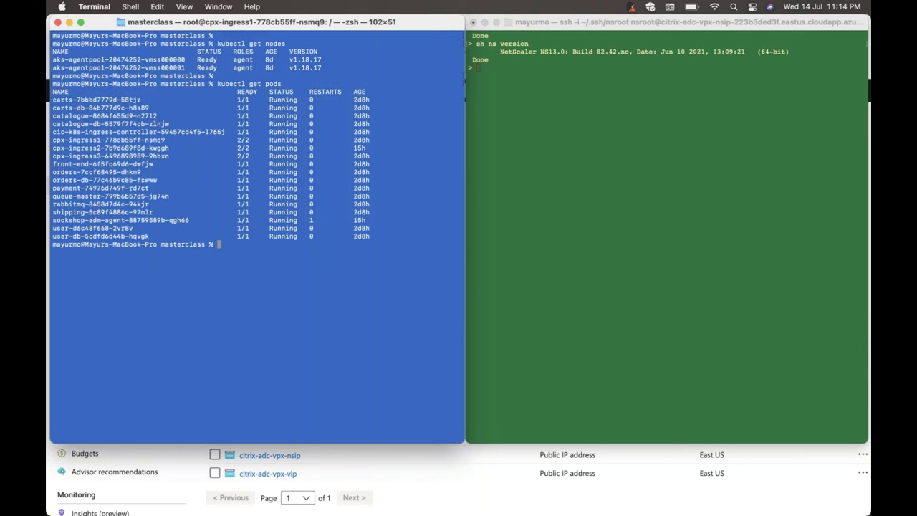
Show the content switching virtual servers on the VPX with sh csvs.
{"action": "left_click", "coordinate": [579, 98]}
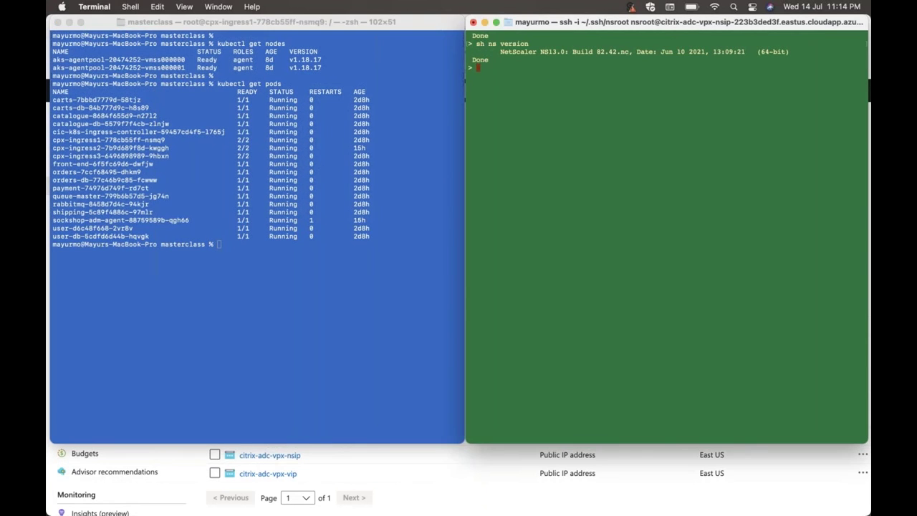
{"action": "key", "text": "Return"}
{"action": "type", "text": "sh csvs"}
{"action": "key", "text": "Return"}
Open vpx-http-ingress.yaml in vim from the masterclass folder in the local shell.
{"action": "left_click", "coordinate": [412, 218]}
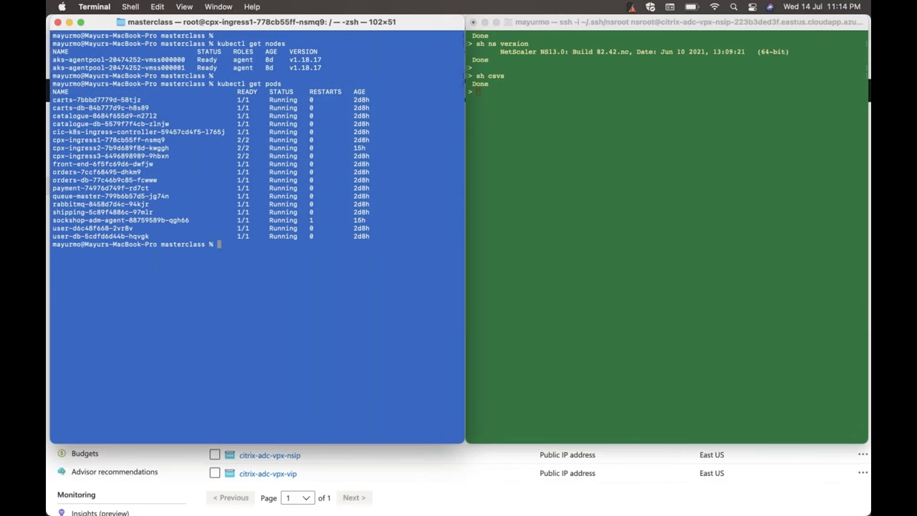
{"action": "type", "text": "vim vpx-http"}
{"action": "key", "text": "Tab"}
{"action": "key", "text": "Return"}
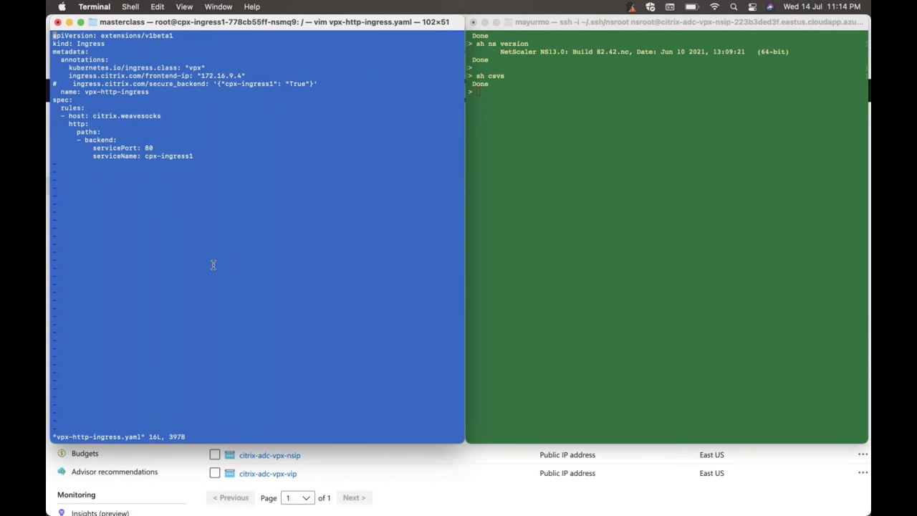
Select the frontend-ip value in the YAML, run sh ip on the VPX, and highlight the matching VIP entry.
{"action": "double_click", "coordinate": [220, 75]}
{"action": "left_click", "coordinate": [537, 137]}
{"action": "key", "text": "Return"}
{"action": "type", "text": "sh ip"}
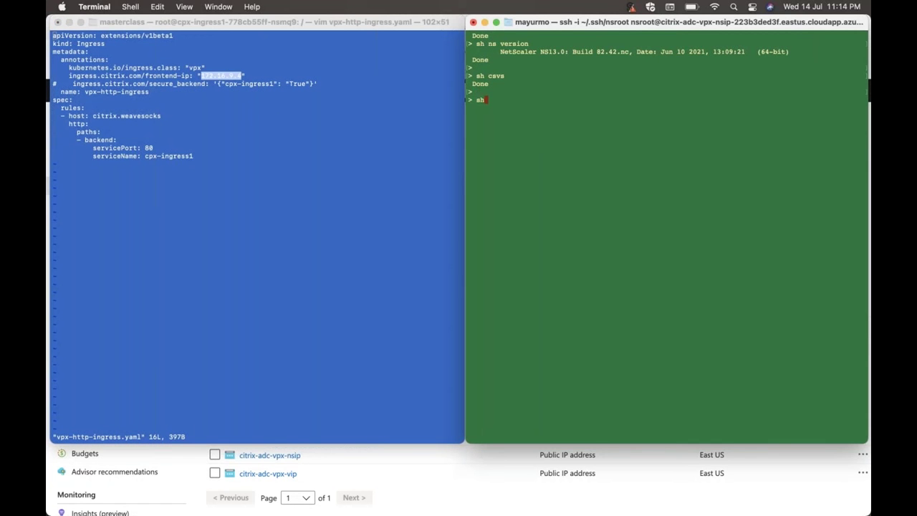
{"action": "key", "text": "Return"}
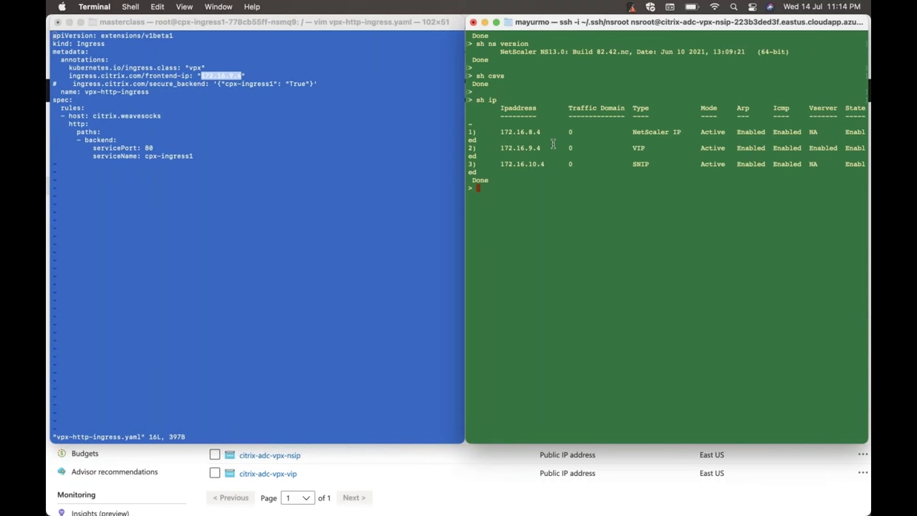
{"action": "double_click", "coordinate": [639, 148]}
Review the spec rules and the cpx-ingress1 service name in the YAML, then close the file with :wq.
{"action": "left_click", "coordinate": [174, 74]}
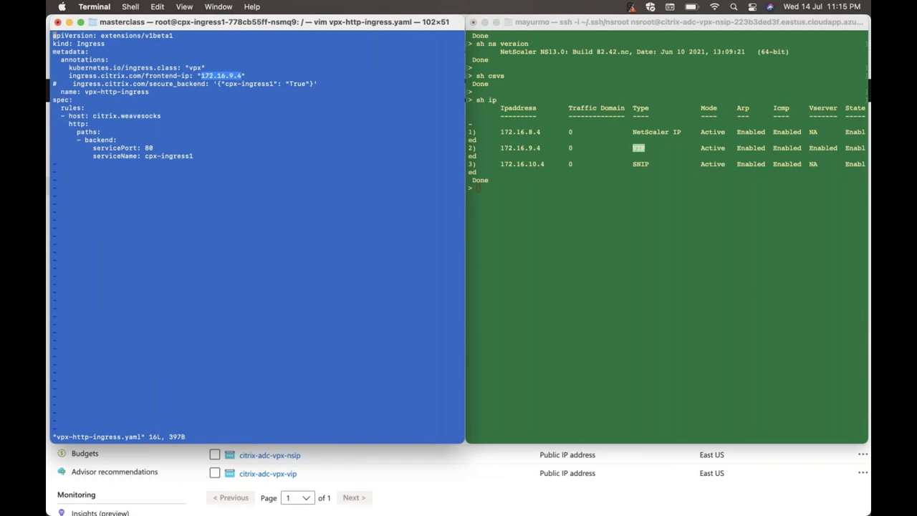
{"action": "left_click_drag", "start_coordinate": [195, 157], "coordinate": [48, 105]}
{"action": "left_click", "coordinate": [95, 120]}
{"action": "left_click_drag", "start_coordinate": [194, 156], "coordinate": [142, 155]}
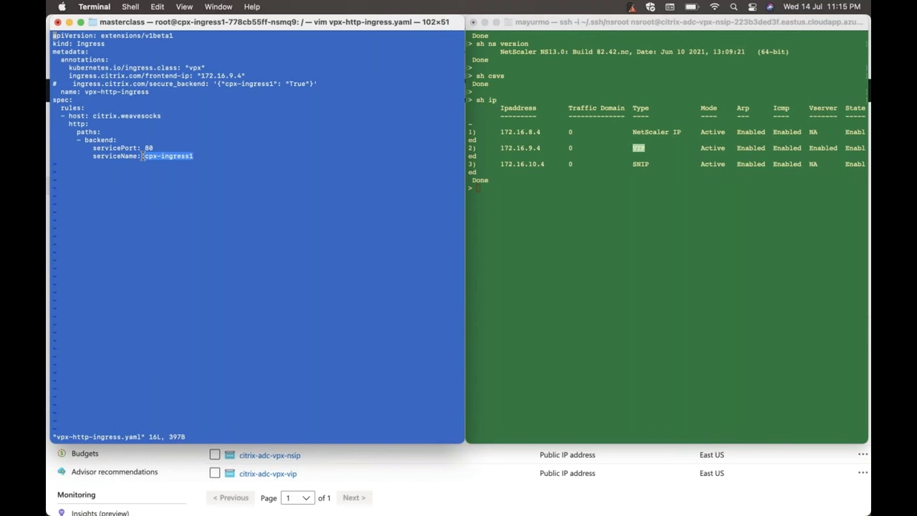
{"action": "left_click", "coordinate": [169, 178]}
{"action": "type", "text": ":wq"}
{"action": "key", "text": "Return"}
{"action": "key", "text": "Return"}
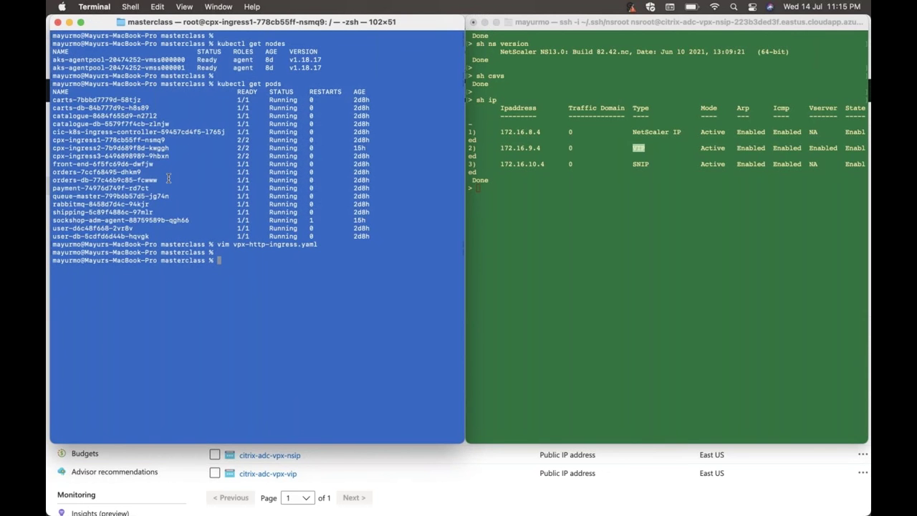
Create the ingress in the cluster with kubectl create -f vpx-http-ingress.yaml.
{"action": "type", "text": "kubectl create -f vpx-http"}
{"action": "key", "text": "Tab"}
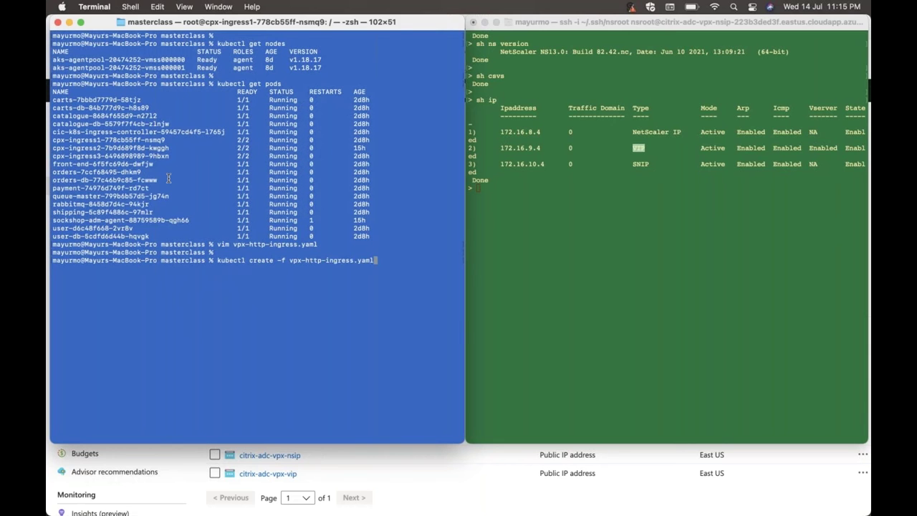
{"action": "key", "text": "Return"}
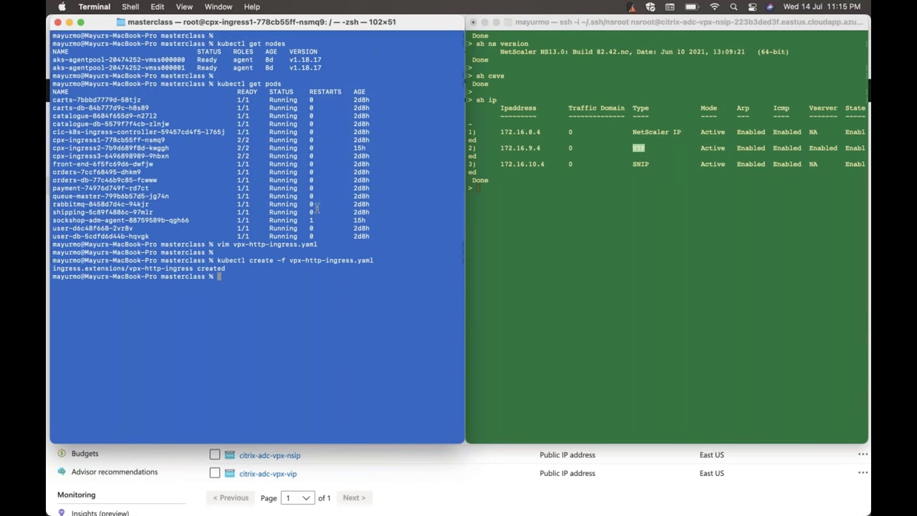
Rerun sh csvs on the VPX to check the content switching virtual servers after creating the ingress.
{"action": "left_click", "coordinate": [567, 274]}
{"action": "key", "text": "Return"}
{"action": "key", "text": "Up"}
{"action": "key", "text": "Up"}
{"action": "key", "text": "Return"}
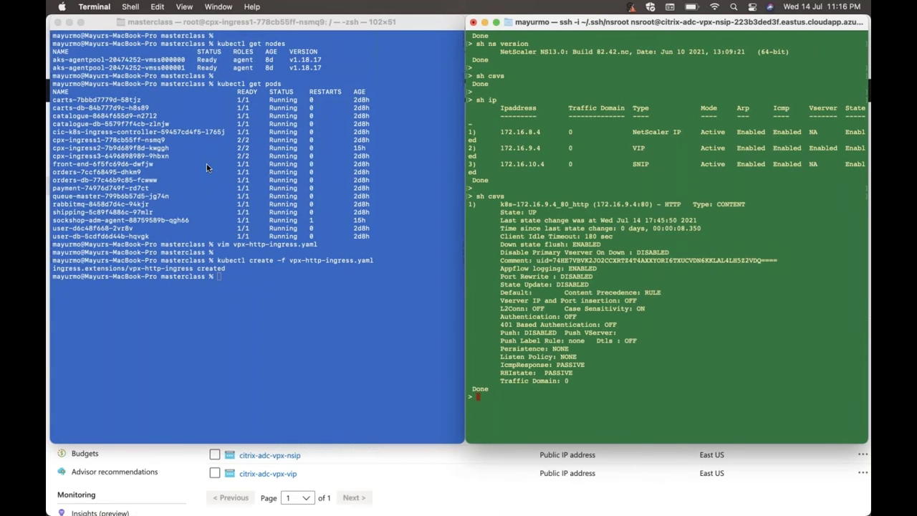
Highlight the cic-k8s-ingress-controller pod and the cpx-ingress pods in the pod list.
{"action": "double_click", "coordinate": [135, 129]}
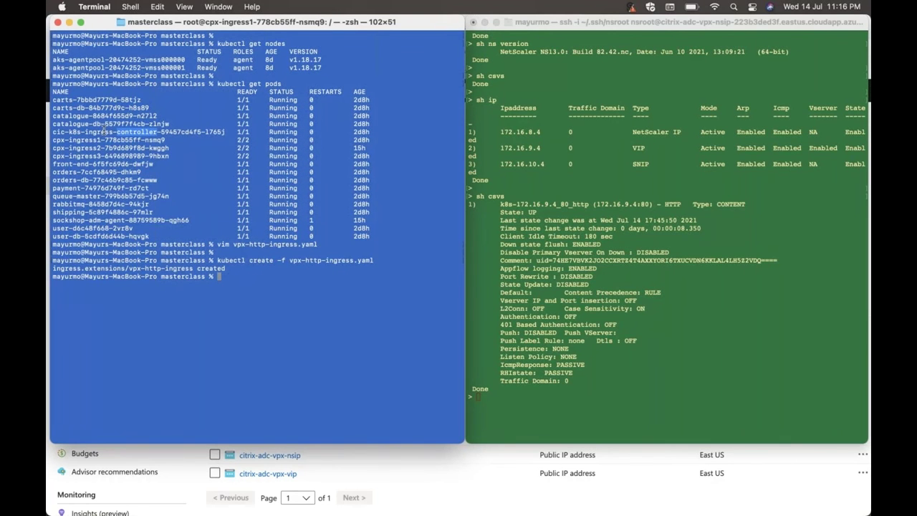
{"action": "left_click_drag", "start_coordinate": [52, 131], "coordinate": [228, 133]}
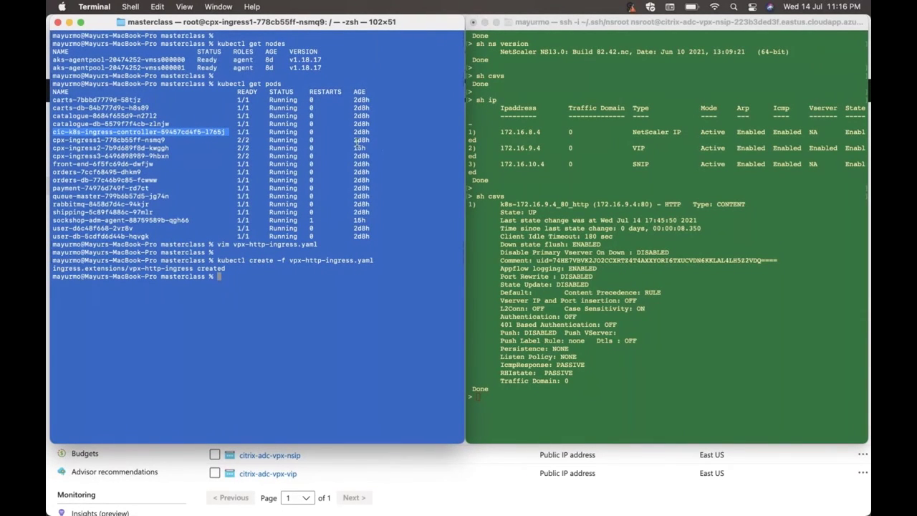
{"action": "left_click_drag", "start_coordinate": [55, 141], "coordinate": [172, 152]}
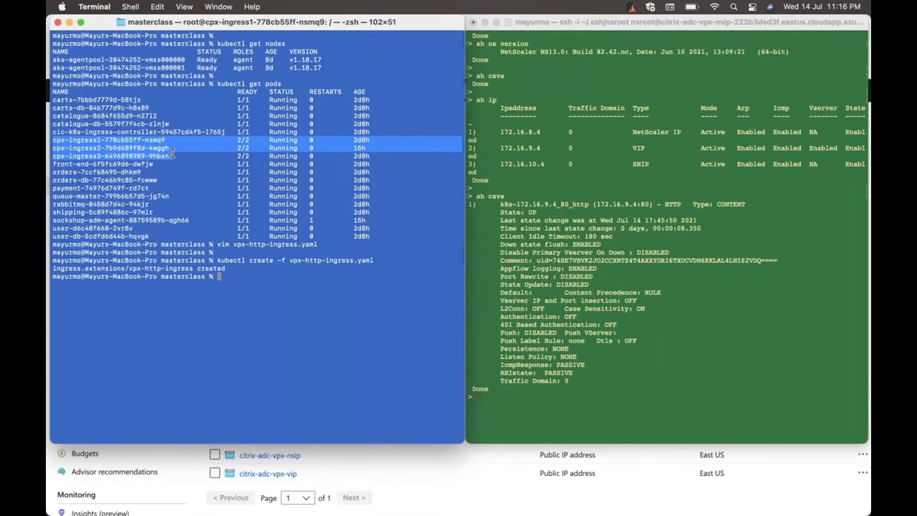
Show the details of the k8s-cpx-ingress1_80 service group on the VPX with sh servicegroup.
{"action": "left_click", "coordinate": [556, 244]}
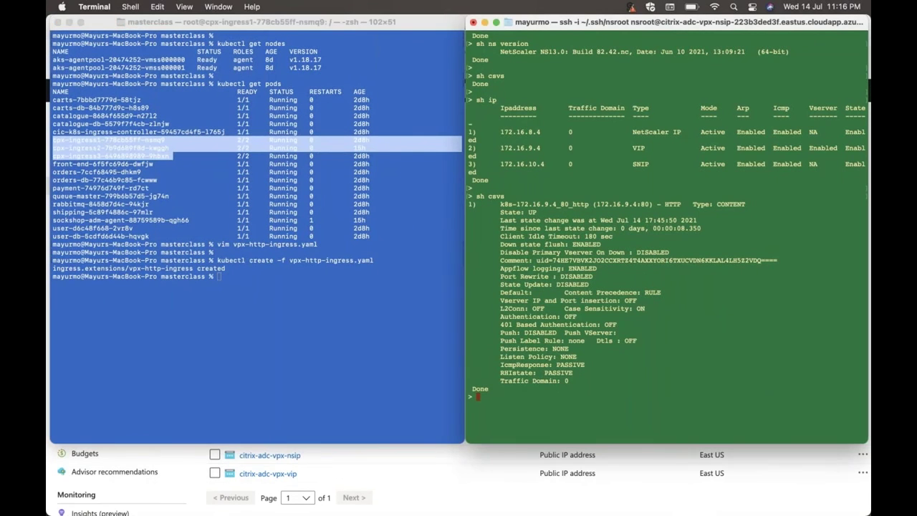
{"action": "key", "text": "Return"}
{"action": "type", "text": "sh servicegroup k8s"}
{"action": "key", "text": "Tab"}
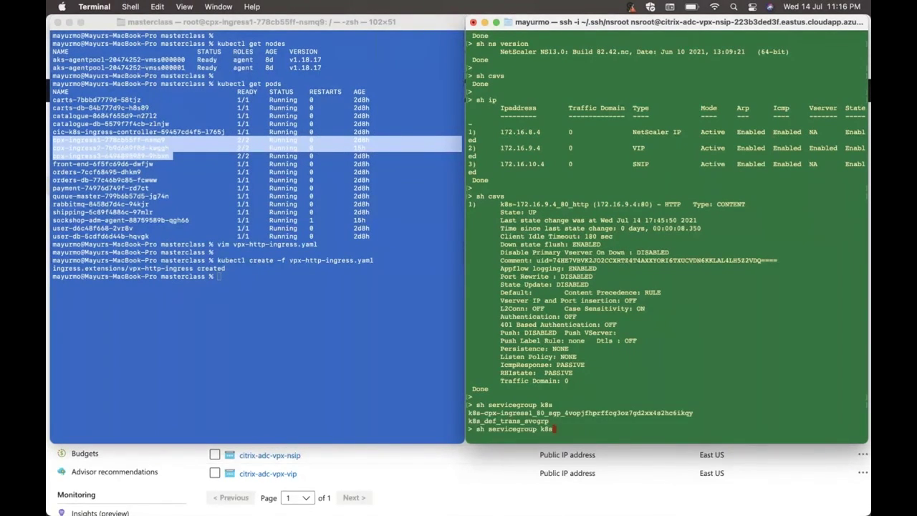
{"action": "type", "text": "-c"}
{"action": "key", "text": "Tab"}
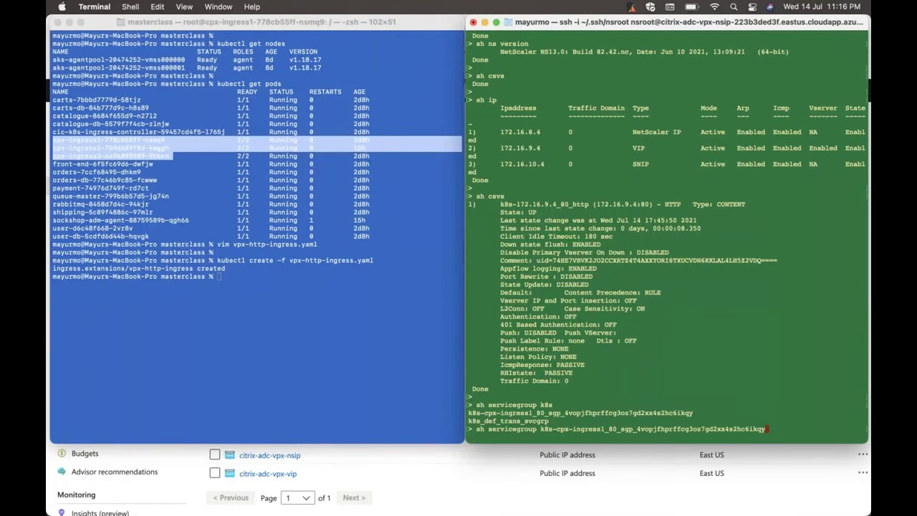
{"action": "key", "text": "Return"}
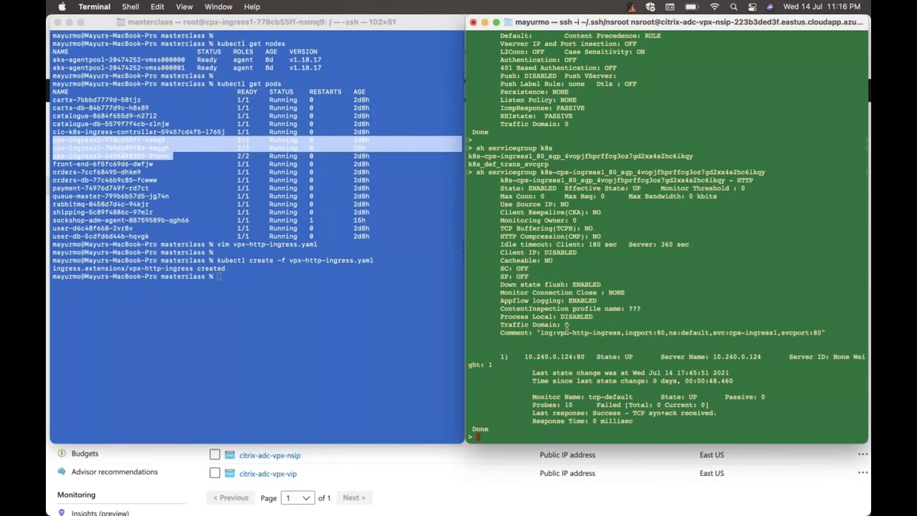
List the pods with kubectl get pods -o wide and compare the cpx-ingress1 pod's IP with the service group member's address.
{"action": "double_click", "coordinate": [551, 353]}
{"action": "left_click", "coordinate": [368, 303]}
{"action": "key", "text": "Up"}
{"action": "key", "text": "Up"}
{"action": "key", "text": "Up"}
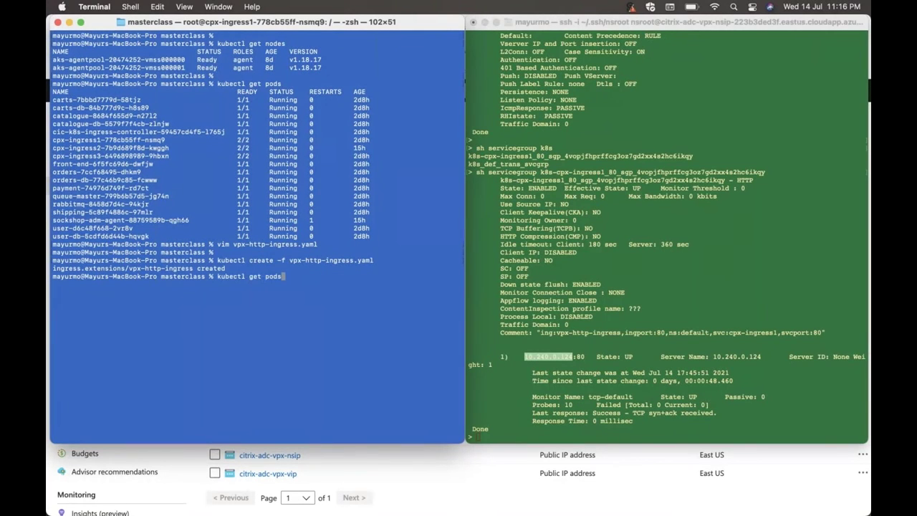
{"action": "type", "text": "-o wide"}
{"action": "key", "text": "Return"}
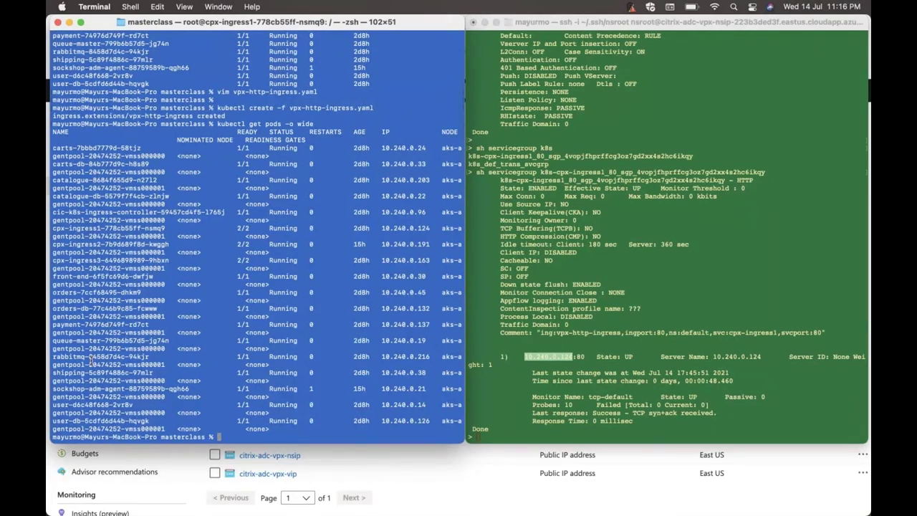
{"action": "left_click_drag", "start_coordinate": [51, 228], "coordinate": [433, 227]}
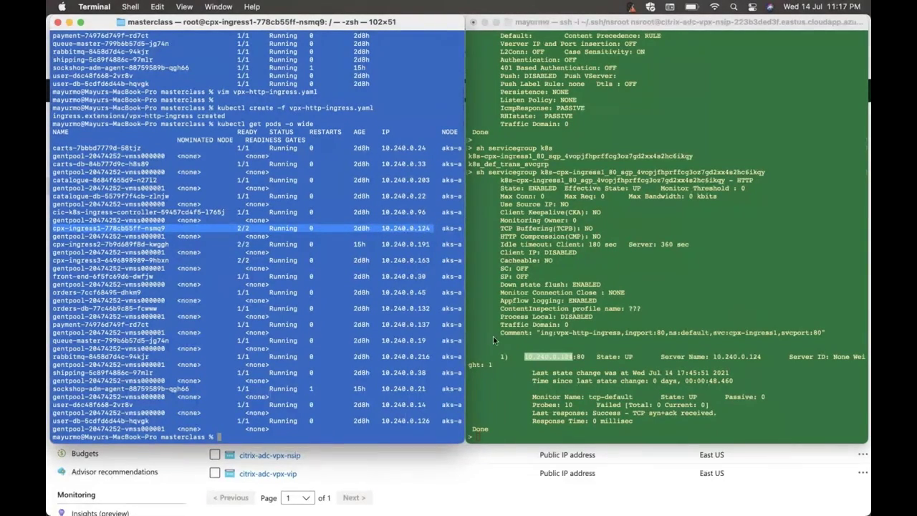
{"action": "left_click", "coordinate": [565, 359]}
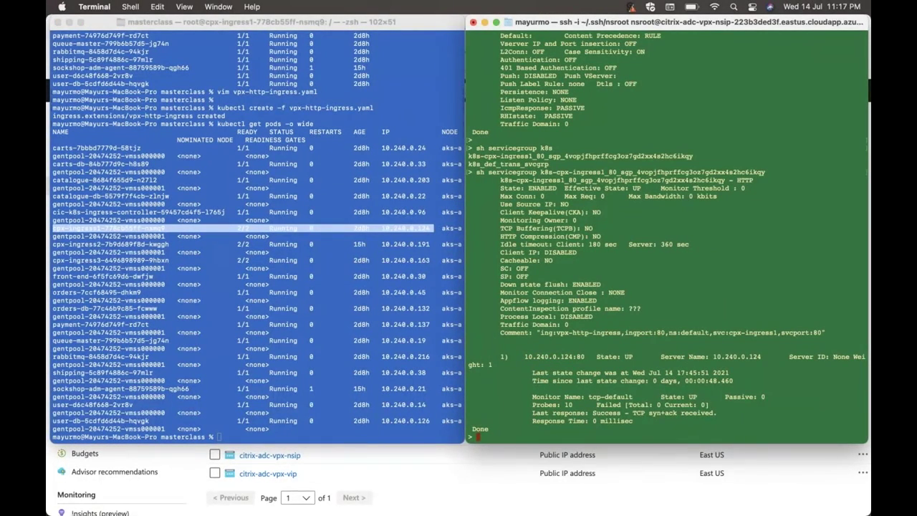
Switch to Safari and load the site citrix.weavesocks.
{"action": "left_click", "coordinate": [109, 500]}
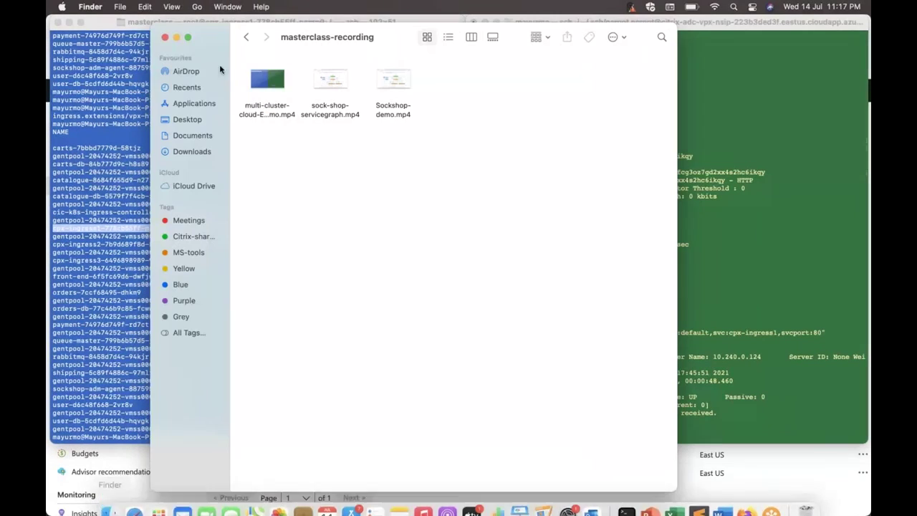
{"action": "left_click", "coordinate": [136, 500]}
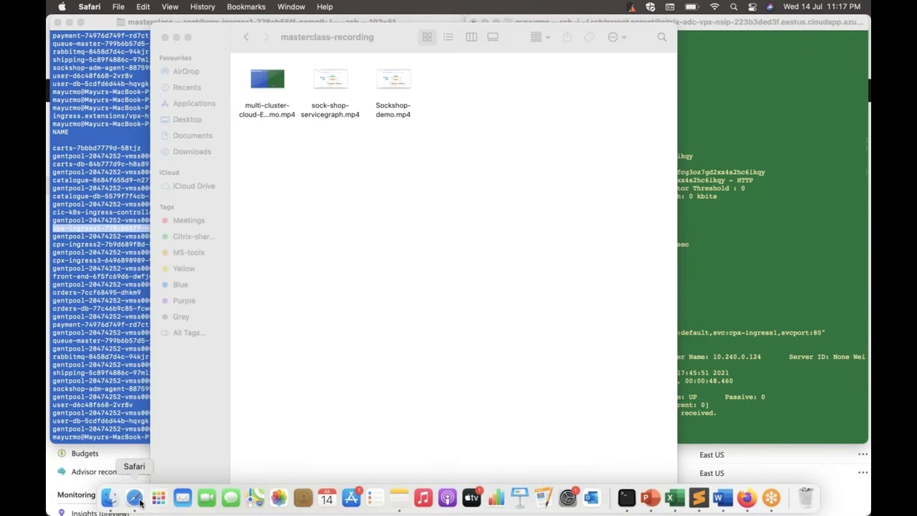
{"action": "type", "text": "ci"}
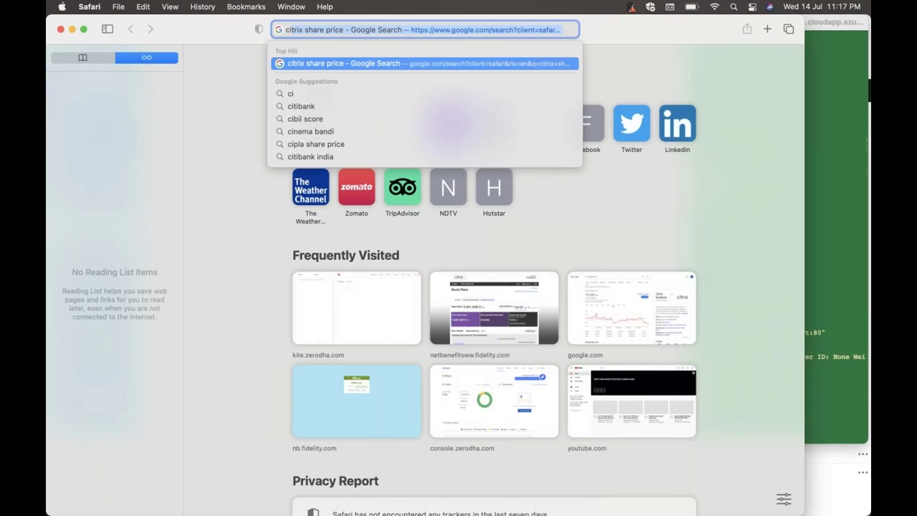
{"action": "key", "text": "Down"}
{"action": "key", "text": "Down"}
{"action": "key", "text": "Down"}
{"action": "key", "text": "Down"}
{"action": "key", "text": "Down"}
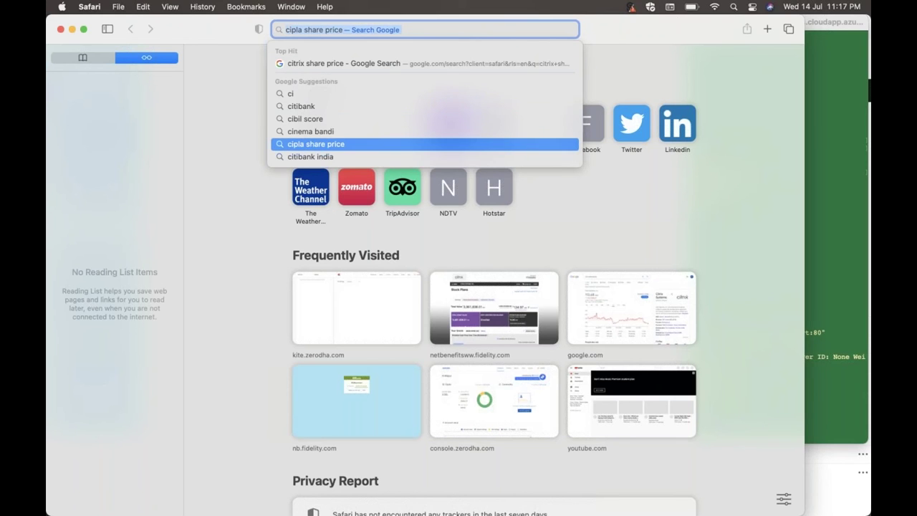
{"action": "type", "text": "citrix."}
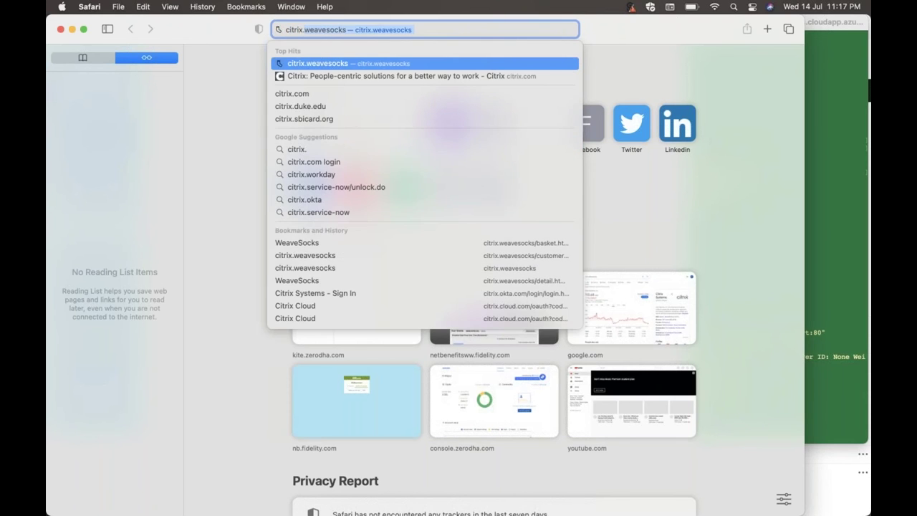
{"action": "key", "text": "BackSpace"}
{"action": "type", "text": "weavesocks"}
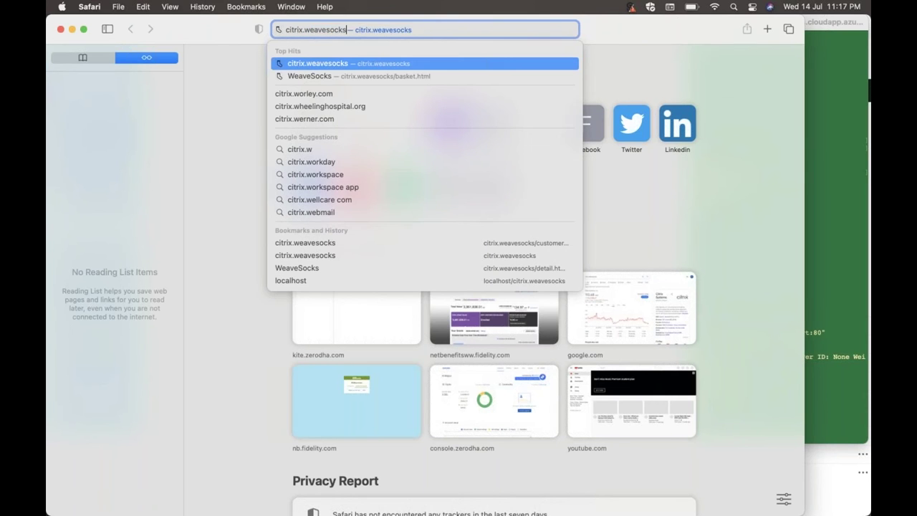
{"action": "key", "text": "Return"}
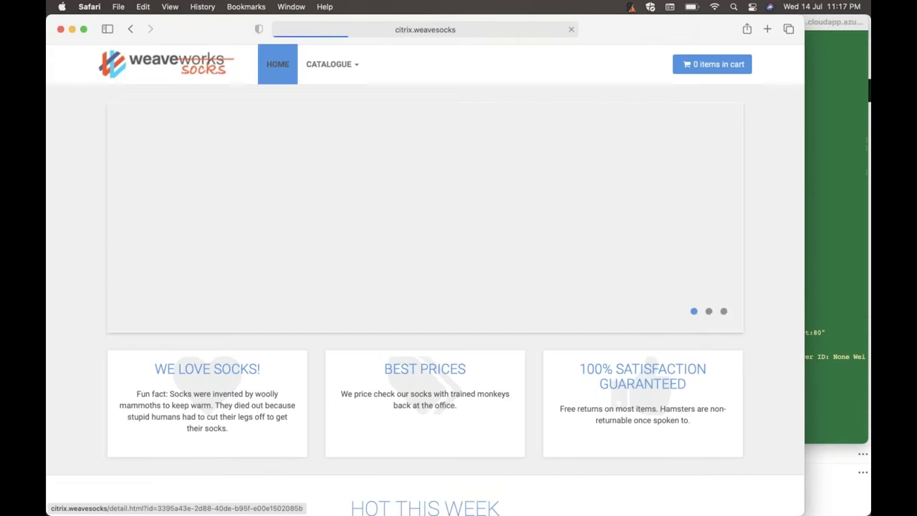
Highlight the site's address, browse the home page, and open the Colourful socks product page.
{"action": "key", "text": "super+l"}
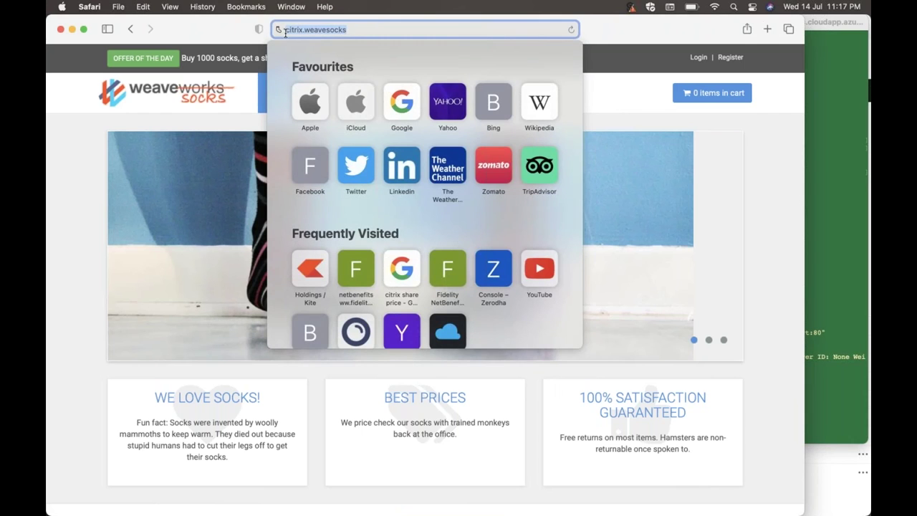
{"action": "left_click", "coordinate": [58, 271]}
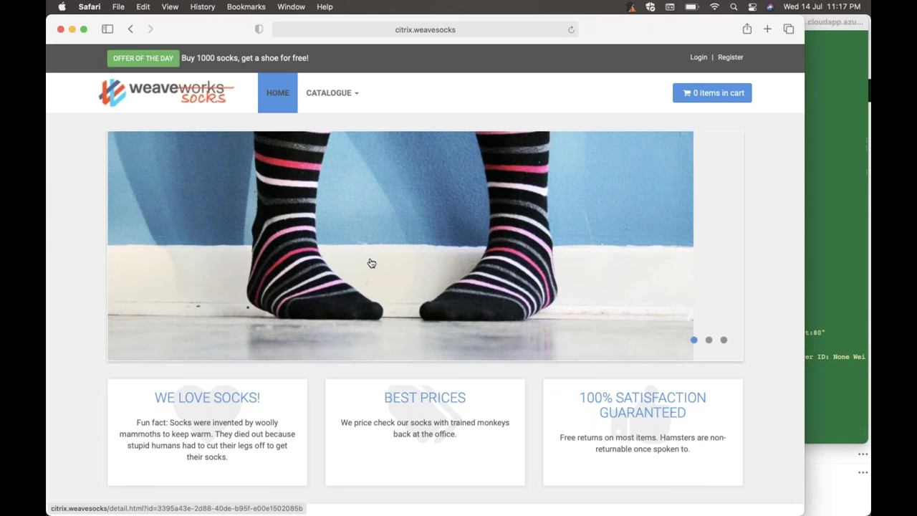
{"action": "scroll", "coordinate": [371, 263], "scroll_direction": "down", "scroll_amount": 2}
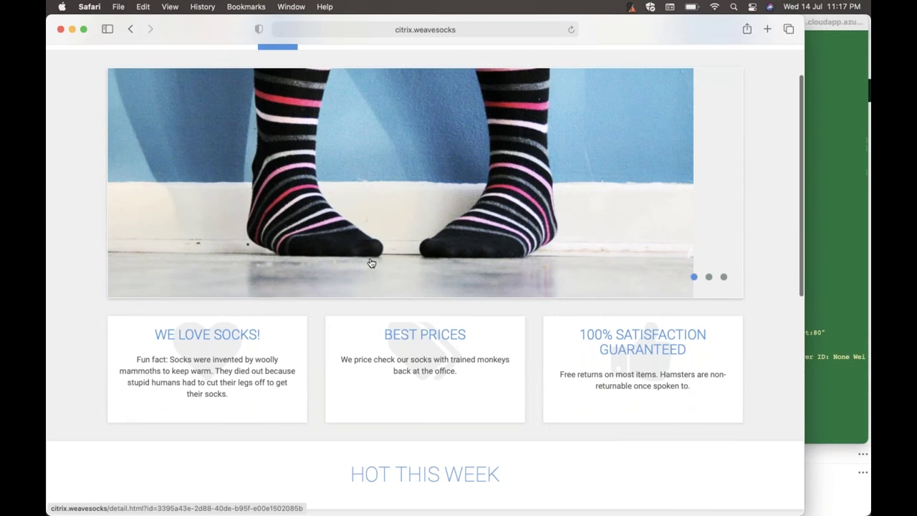
{"action": "left_click", "coordinate": [471, 409]}
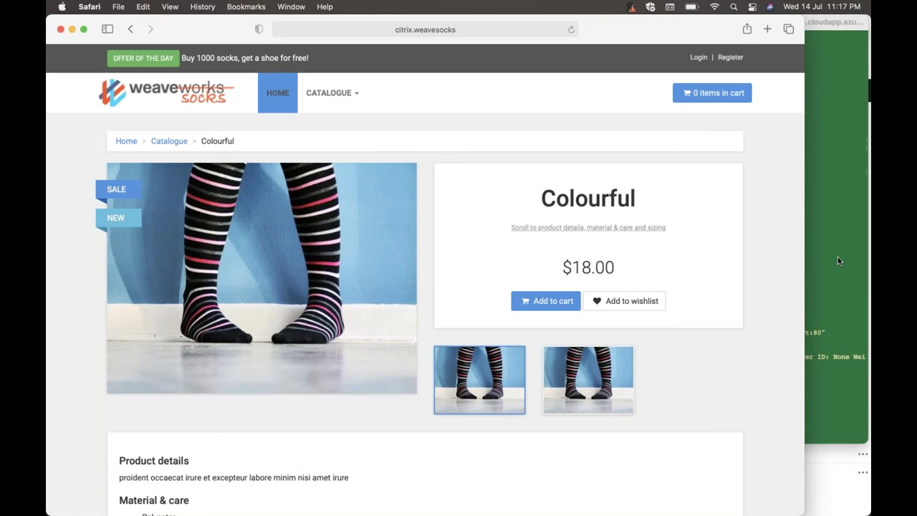
Switch to Terminal and delete the HTTP ingress with kubectl delete -f vpx-http-ingress.yaml.
{"action": "key", "text": "super+Tab"}
{"action": "key", "text": "super+Tab"}
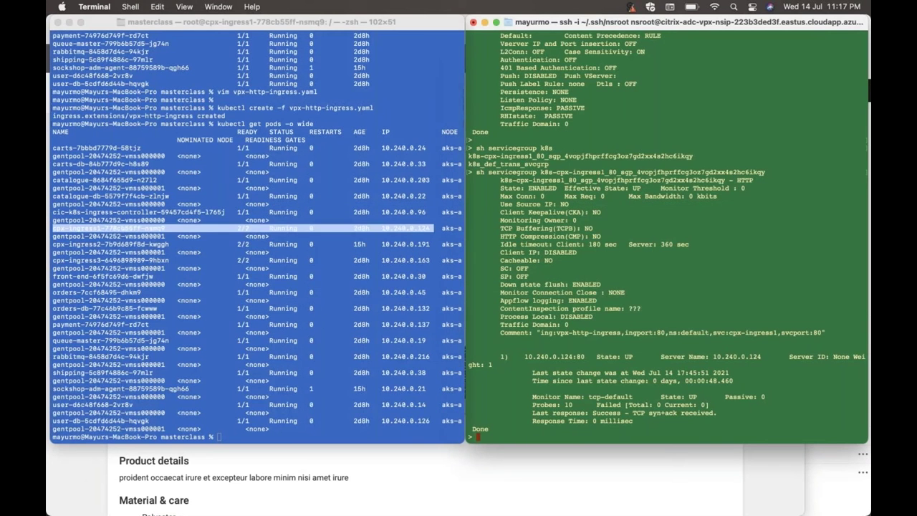
{"action": "key", "text": "Return"}
{"action": "key", "text": "Return"}
{"action": "key", "text": "Up"}
{"action": "key", "text": "Up"}
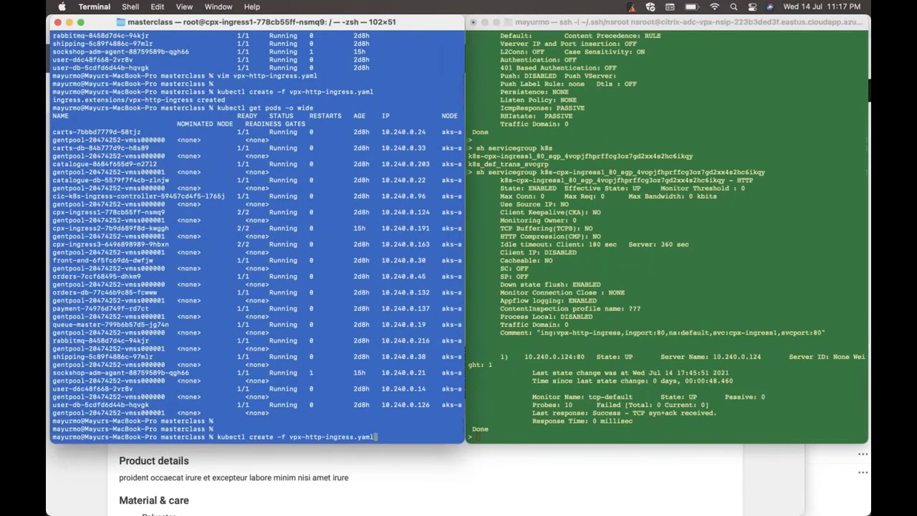
{"action": "key", "text": "Left"}
{"action": "key", "text": "Left"}
{"action": "key", "text": "Left"}
{"action": "key", "text": "Left"}
{"action": "key", "text": "Left"}
{"action": "key", "text": "Left"}
{"action": "key", "text": "Left"}
{"action": "key", "text": "Left"}
{"action": "key", "text": "Left"}
{"action": "key", "text": "Left"}
{"action": "key", "text": "Left"}
{"action": "key", "text": "Left"}
{"action": "key", "text": "Left"}
{"action": "key", "text": "Left"}
{"action": "key", "text": "Left"}
{"action": "key", "text": "Left"}
{"action": "key", "text": "Left"}
{"action": "key", "text": "Left"}
{"action": "key", "text": "Left"}
{"action": "key", "text": "Left"}
{"action": "key", "text": "BackSpace"}
{"action": "key", "text": "BackSpace"}
{"action": "key", "text": "BackSpace"}
{"action": "key", "text": "BackSpace"}
{"action": "key", "text": "BackSpace"}
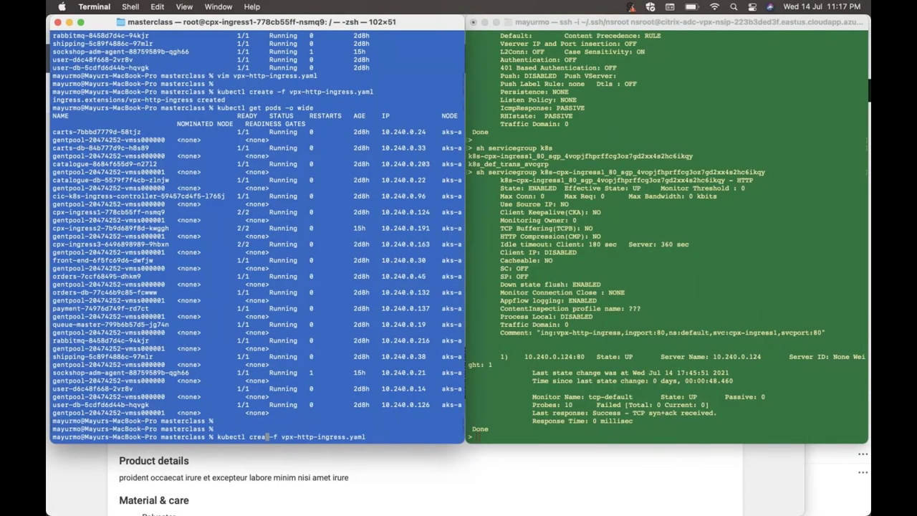
{"action": "key", "text": "BackSpace"}
{"action": "type", "text": "delete"}
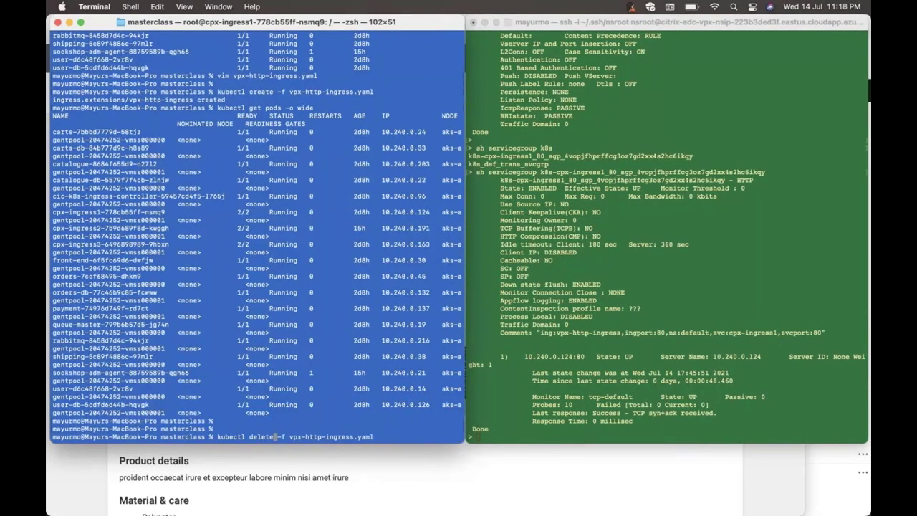
{"action": "key", "text": "Return"}
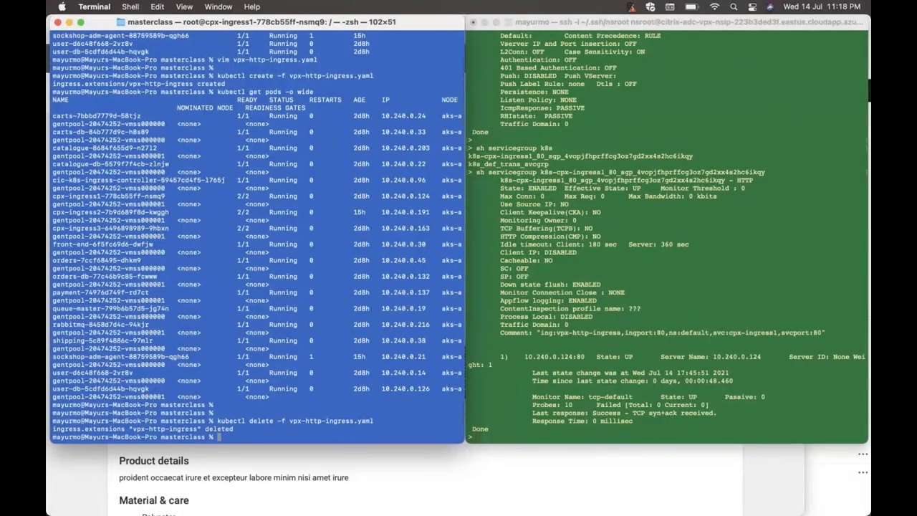
Open vpx-https-ingress.yaml in vim and highlight its frontend IP and the tls section with the secret name.
{"action": "key", "text": "Return"}
{"action": "key", "text": "Return"}
{"action": "key", "text": "Return"}
{"action": "type", "text": "vim "}
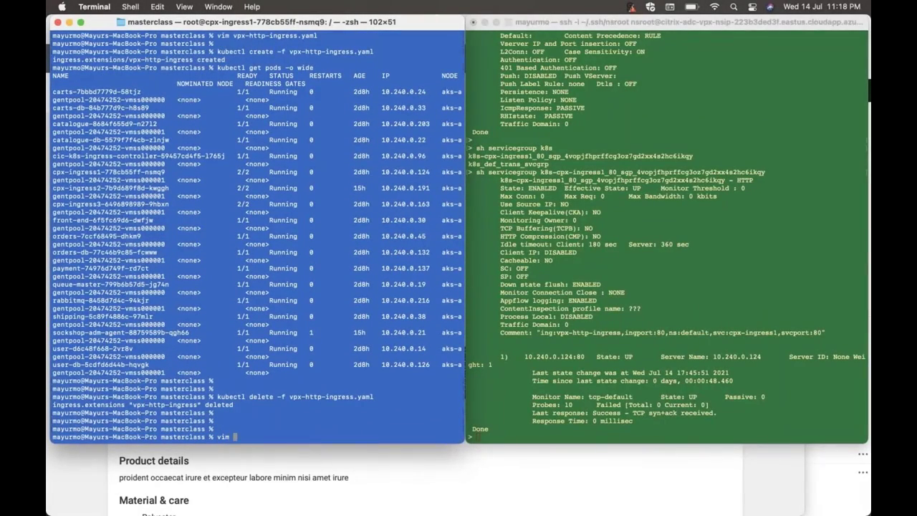
{"action": "type", "text": "vpx-https-ingress.yaml"}
{"action": "key", "text": "Return"}
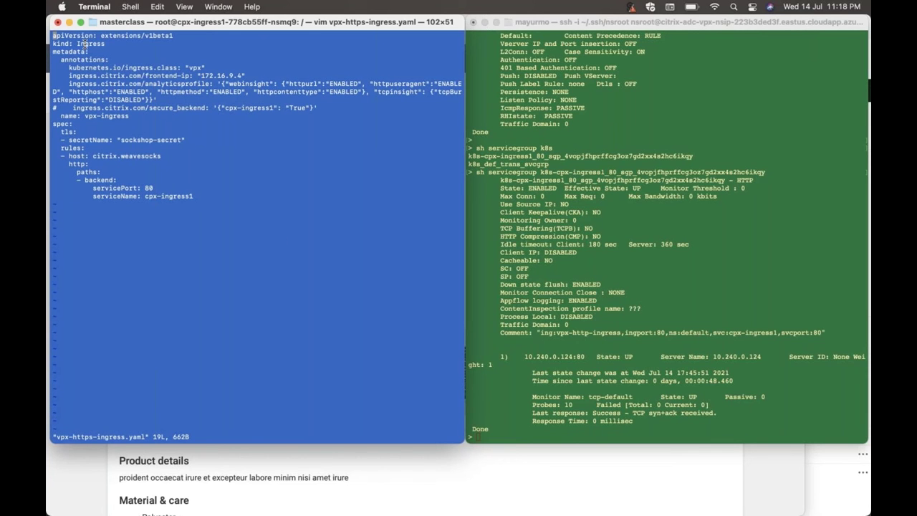
{"action": "left_click_drag", "start_coordinate": [202, 75], "coordinate": [243, 75]}
{"action": "left_click_drag", "start_coordinate": [195, 141], "coordinate": [50, 132]}
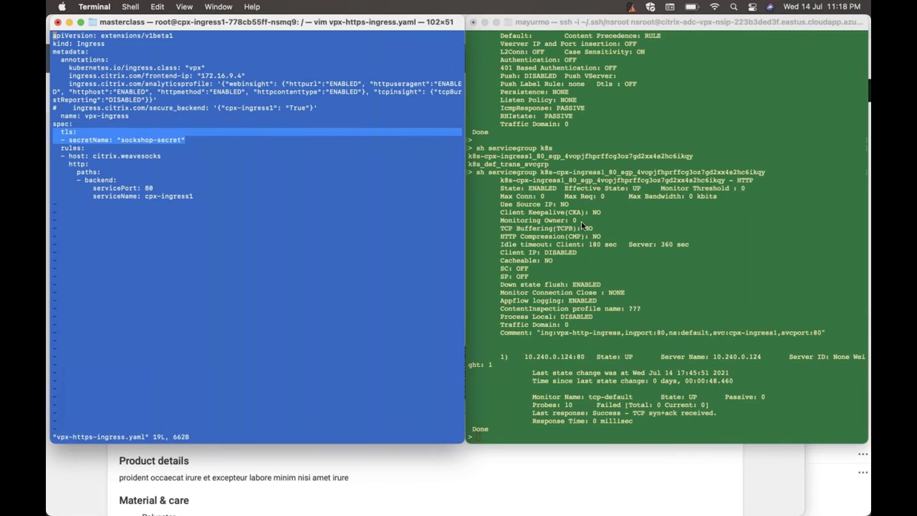
List the content switching virtual servers in the VPX session with sh csvs.
{"action": "left_click", "coordinate": [475, 407]}
{"action": "key", "text": "Return"}
{"action": "key", "text": "Return"}
{"action": "type", "text": "sh cv"}
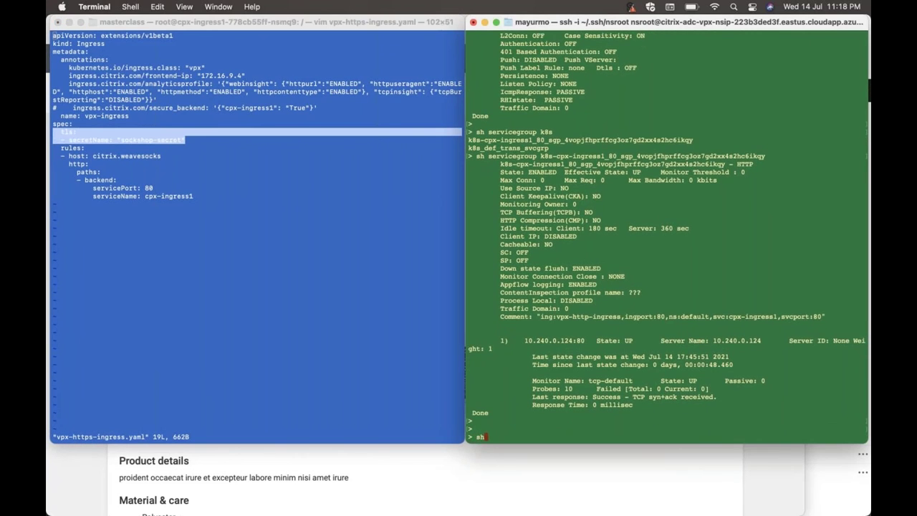
{"action": "type", "text": "vc"}
{"action": "key", "text": "Return"}
{"action": "type", "text": "s"}
{"action": "type", "text": "csvs"}
{"action": "key", "text": "Return"}
{"action": "key", "text": "Return"}
{"action": "key", "text": "Return"}
{"action": "key", "text": "Return"}
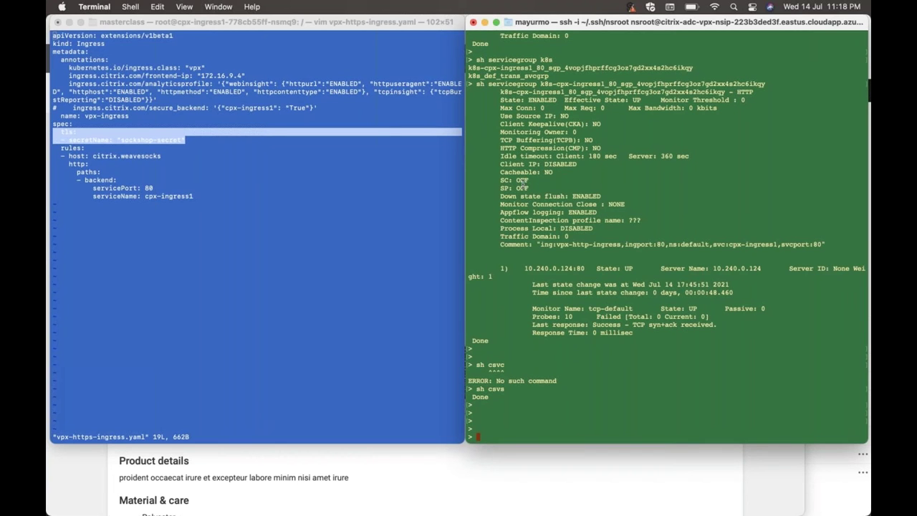
Quit vpx-https-ingress.yaml without saving and clear the local shell's screen.
{"action": "left_click", "coordinate": [313, 191]}
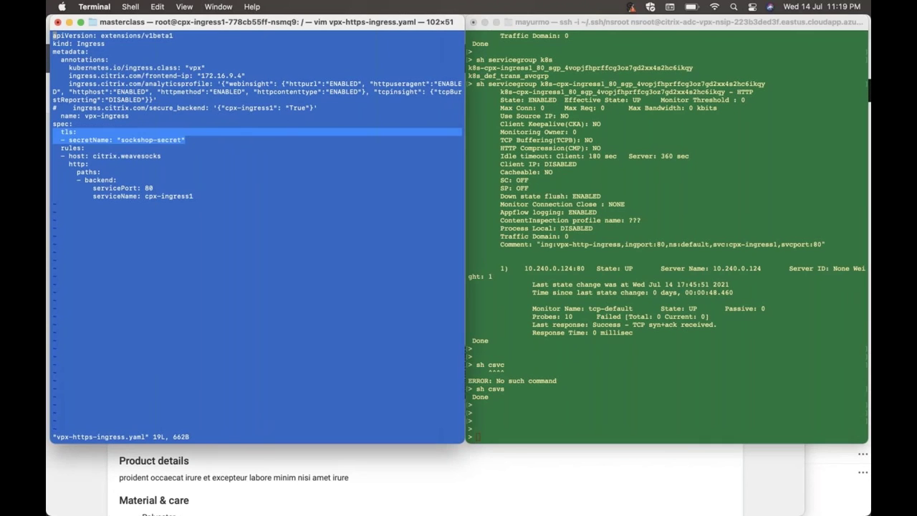
{"action": "left_click", "coordinate": [156, 183]}
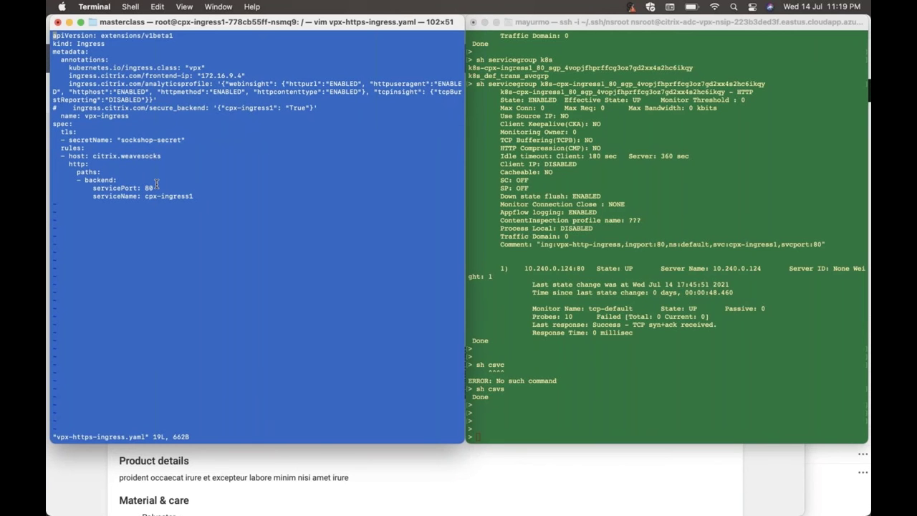
{"action": "type", "text": ":q!"}
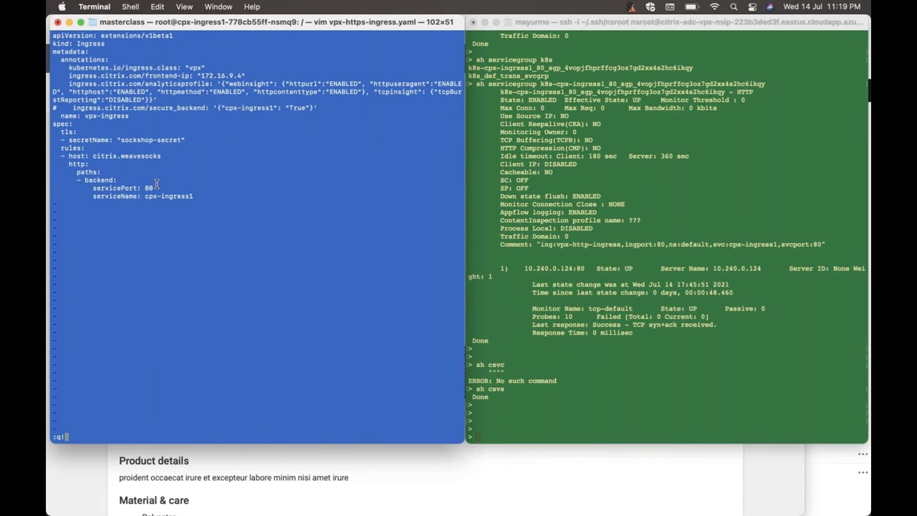
{"action": "key", "text": "Return"}
{"action": "key", "text": "Return"}
{"action": "type", "text": "clear"}
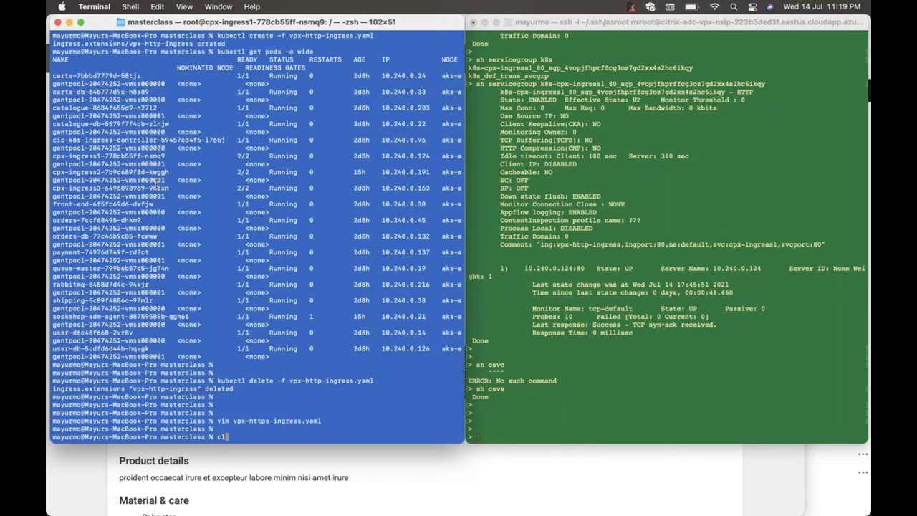
{"action": "key", "text": "Return"}
{"action": "key", "text": "Return"}
Create the HTTPS ingress with kubectl create -f vpx-https-ingress.yaml.
{"action": "type", "text": "kubec"}
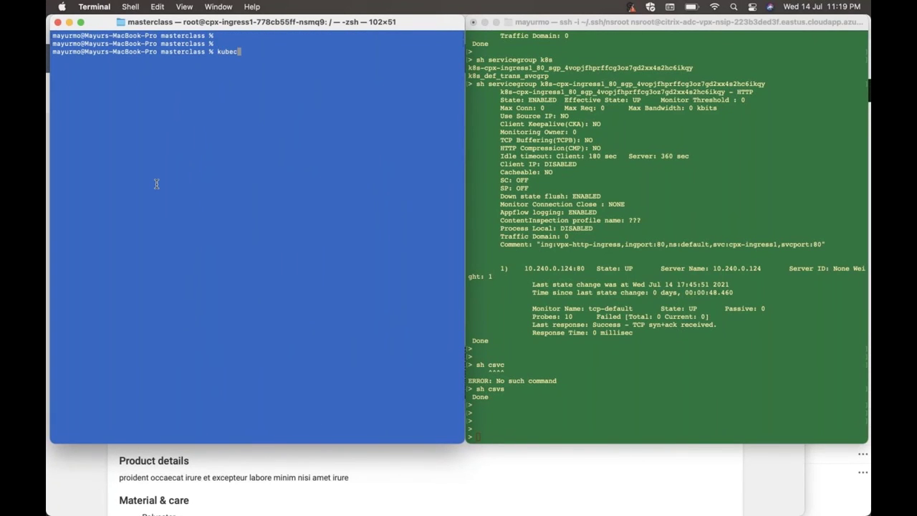
{"action": "type", "text": "tl create -f vpx-https"}
{"action": "key", "text": "Tab"}
{"action": "key", "text": "BackSpace"}
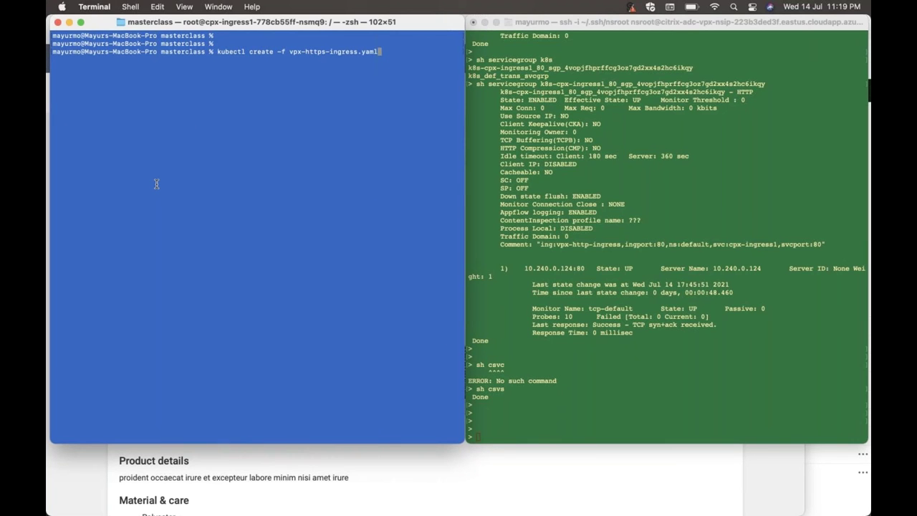
{"action": "key", "text": "Return"}
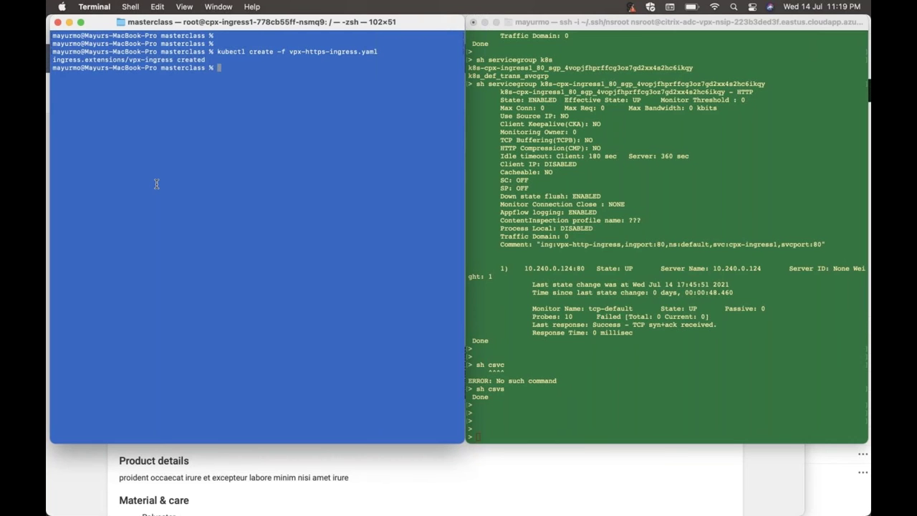
Run sh csvs on the VPX after creating the HTTPS ingress and highlight the virtual server's name and protocol.
{"action": "left_click", "coordinate": [473, 293]}
{"action": "key", "text": "Up"}
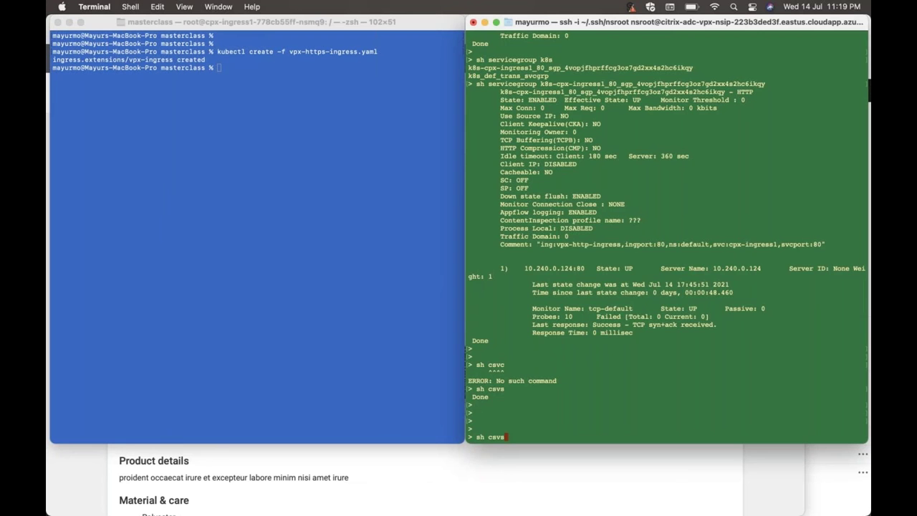
{"action": "key", "text": "Return"}
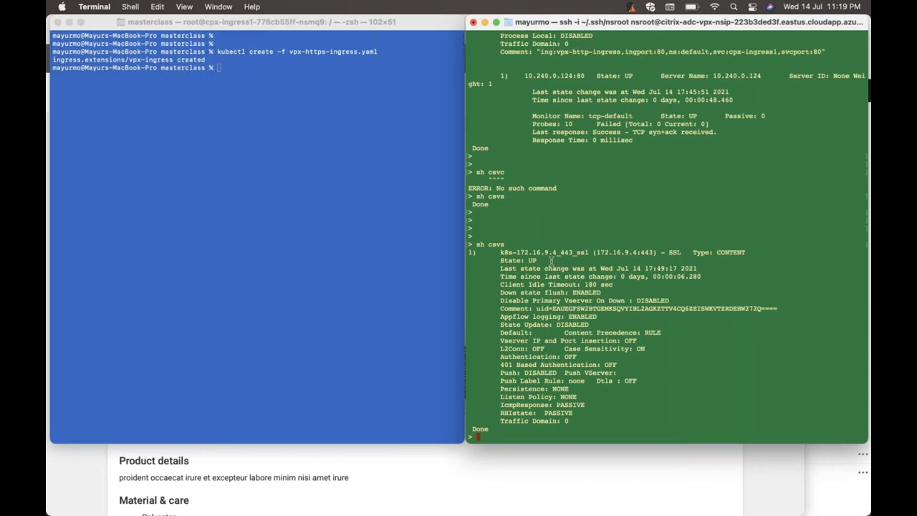
{"action": "left_click_drag", "start_coordinate": [499, 252], "coordinate": [570, 252]}
{"action": "left_click", "coordinate": [674, 252]}
{"action": "mouse_move", "coordinate": [531, 504]}
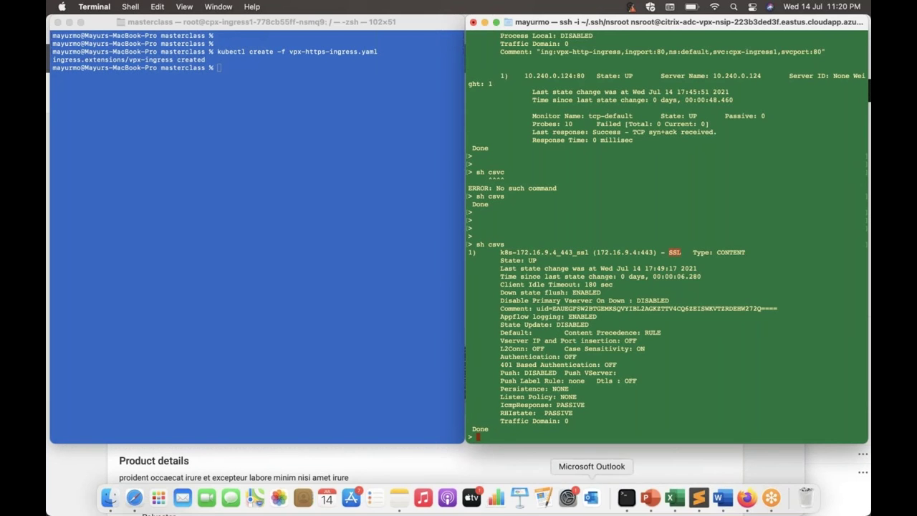
{"action": "key", "text": "ctrl+Up"}
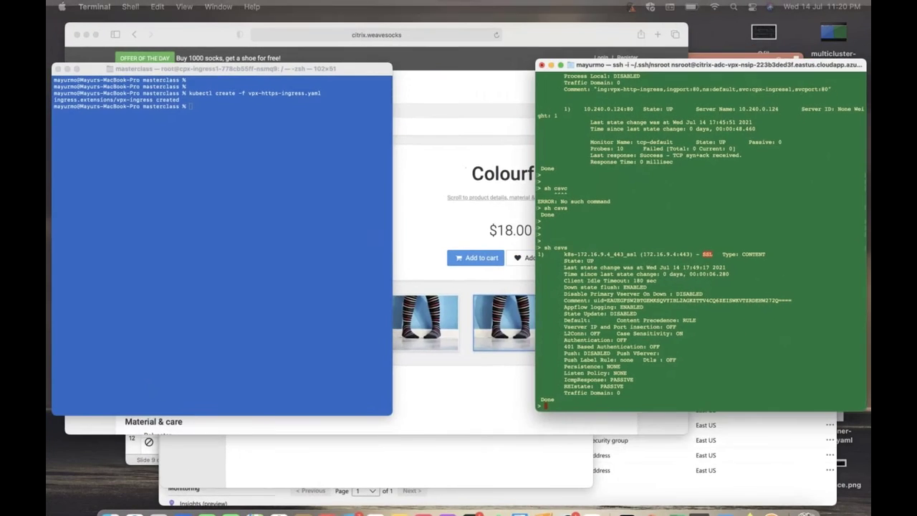
{"action": "key", "text": "ctrl+Up"}
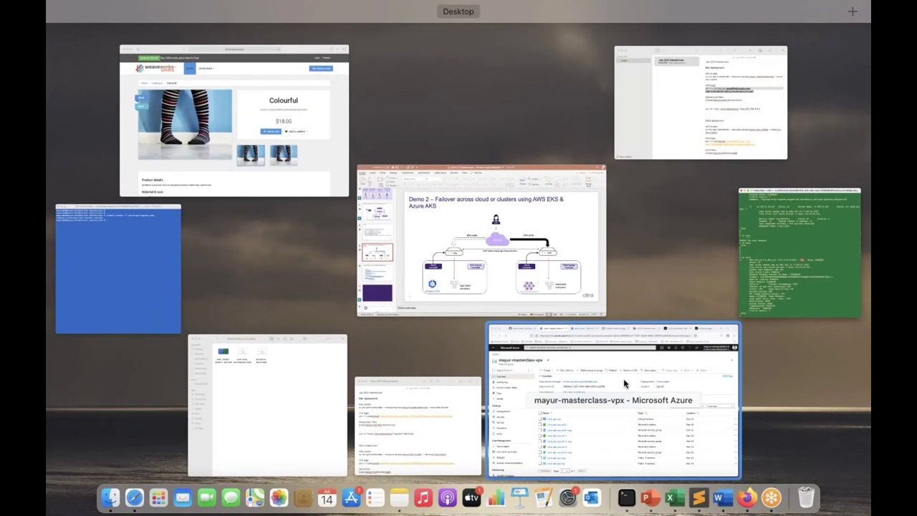
{"action": "left_click", "coordinate": [623, 385]}
{"action": "left_click", "coordinate": [465, 27]}
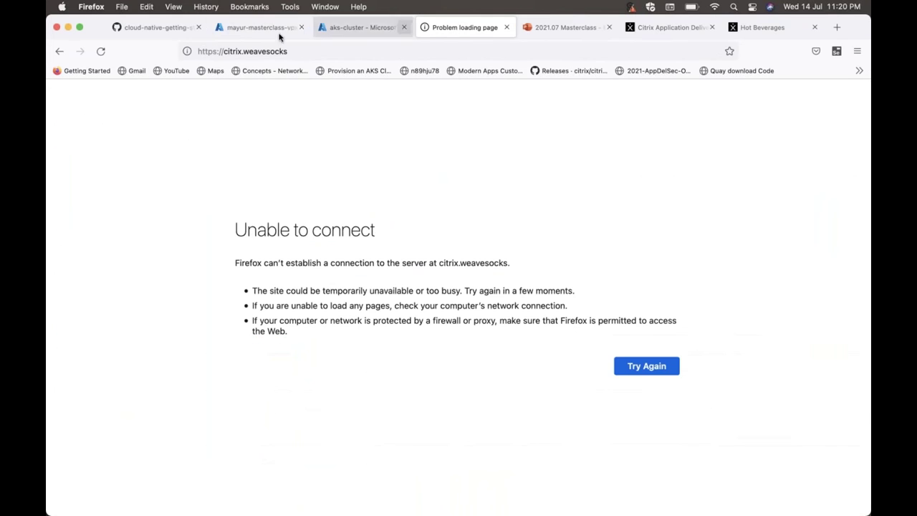
{"action": "left_click", "coordinate": [318, 52]}
{"action": "key", "text": "Return"}
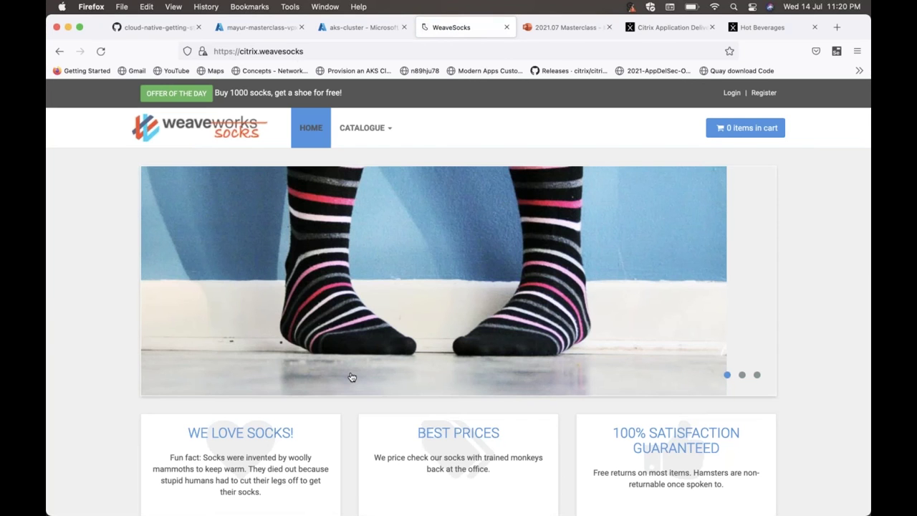
{"action": "scroll", "coordinate": [352, 378], "scroll_direction": "down", "scroll_amount": 1}
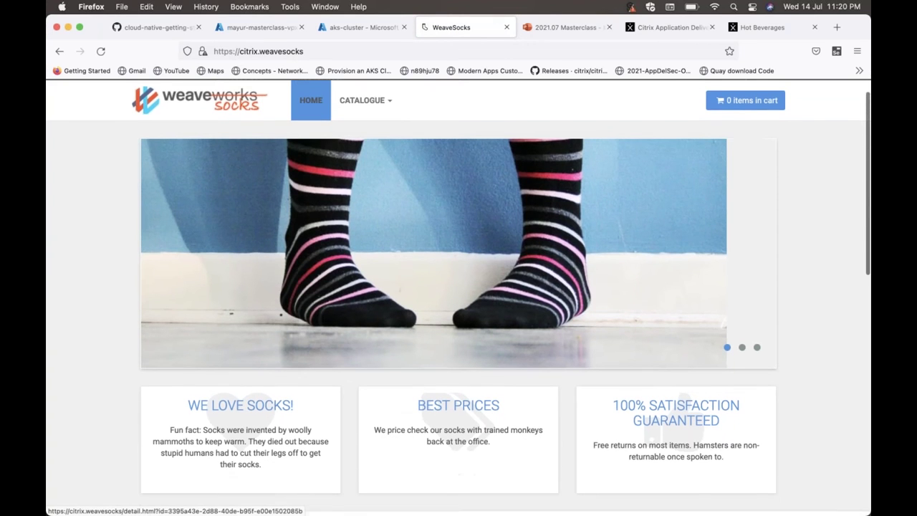
{"action": "left_click", "coordinate": [366, 111]}
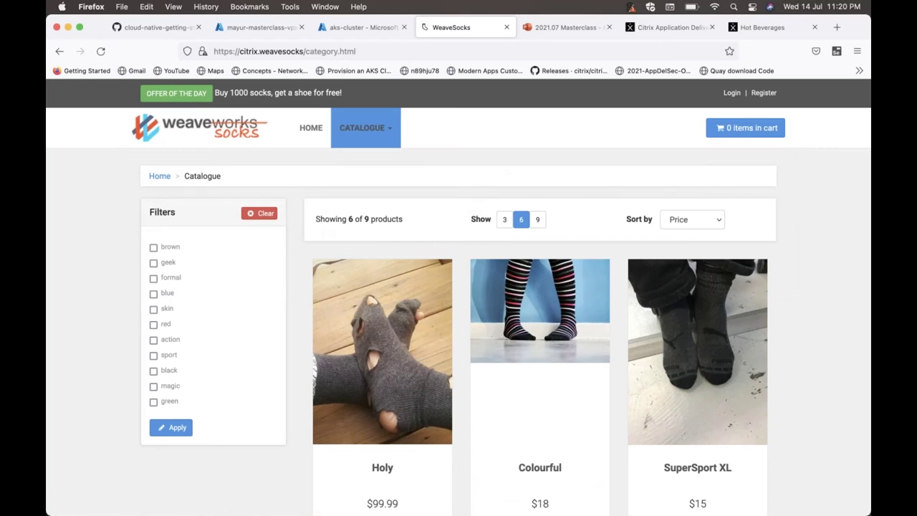
Switch back to Terminal and open block-sockshop-app-traffic.yaml in vim.
{"action": "key", "text": "super+Tab"}
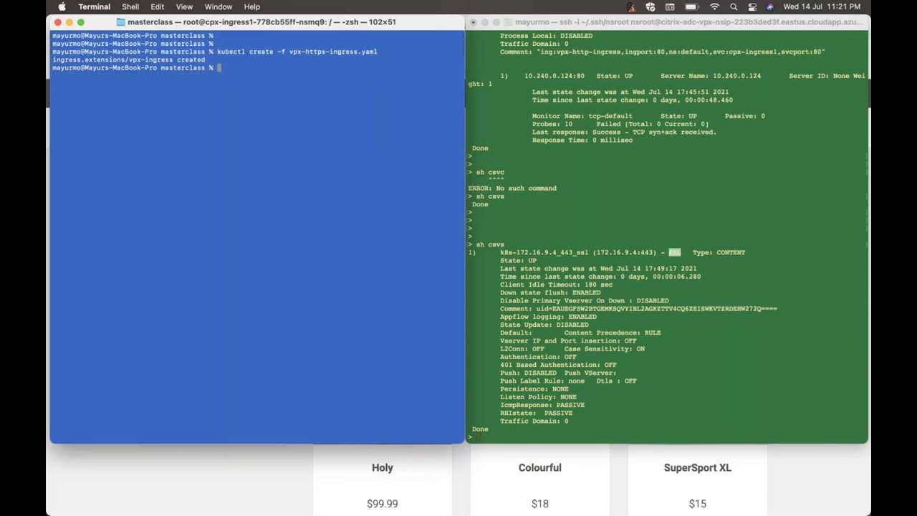
{"action": "key", "text": "Return"}
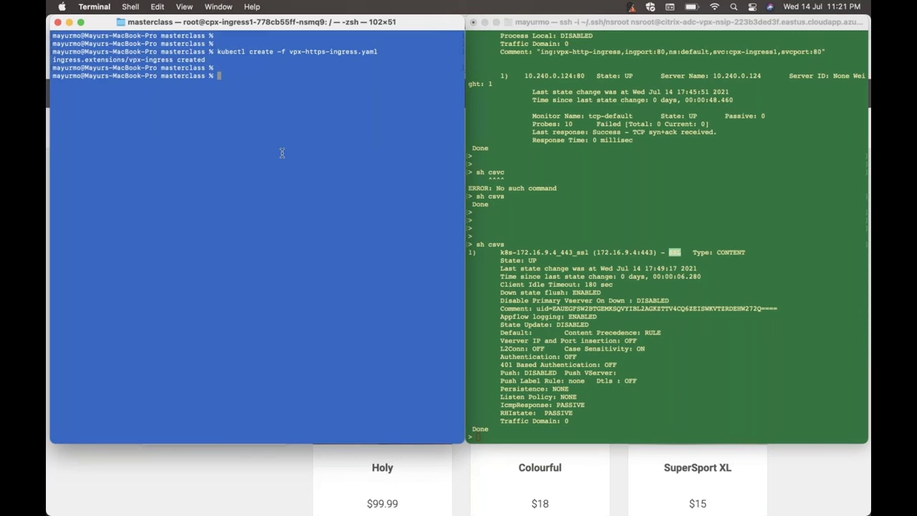
{"action": "type", "text": "vim block-"}
{"action": "key", "text": "Tab"}
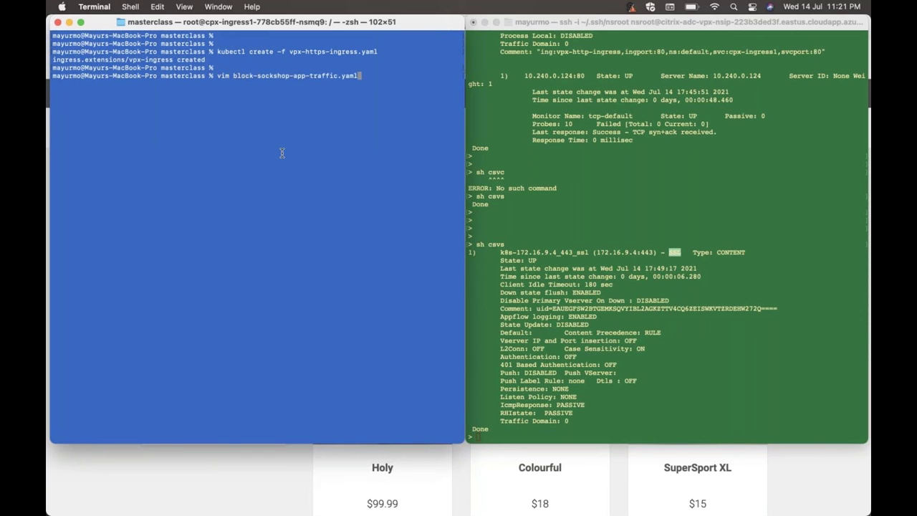
{"action": "key", "text": "Return"}
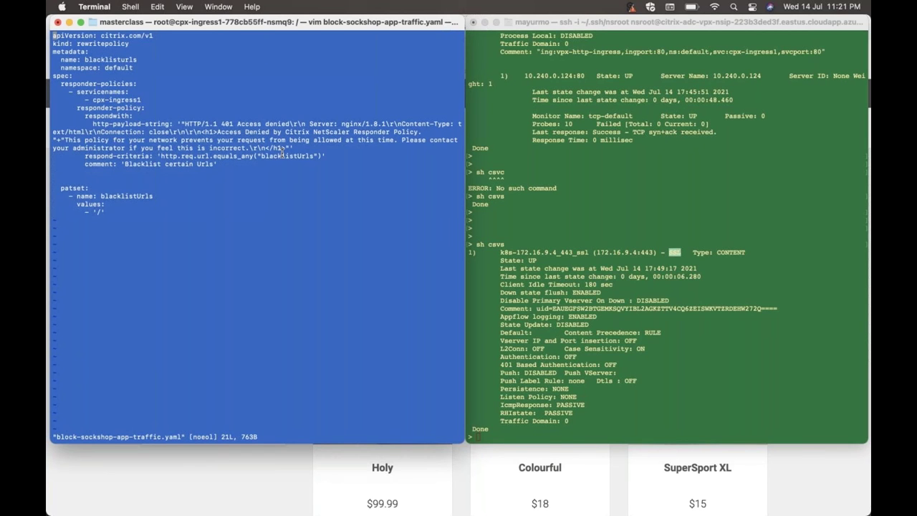
Highlight the rewrite policy's name and HTTP payload string in the file, and quit vim.
{"action": "double_click", "coordinate": [114, 59]}
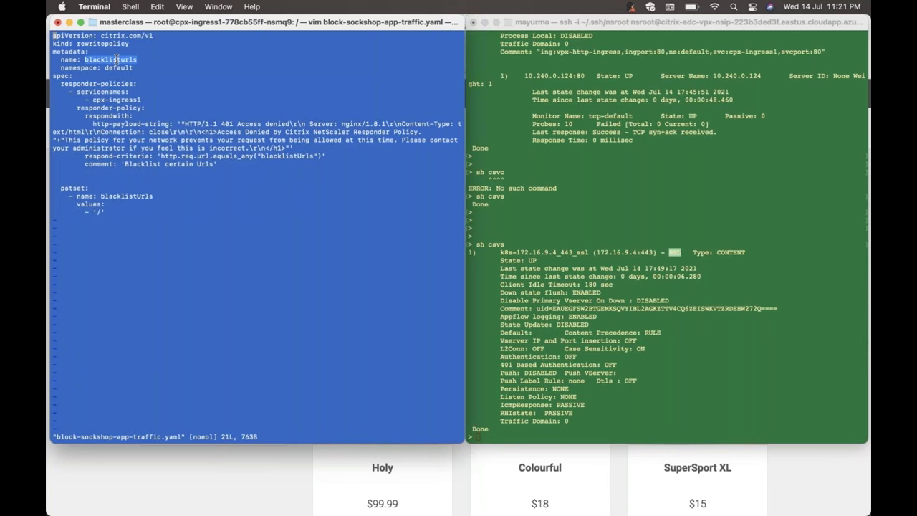
{"action": "left_click", "coordinate": [98, 210]}
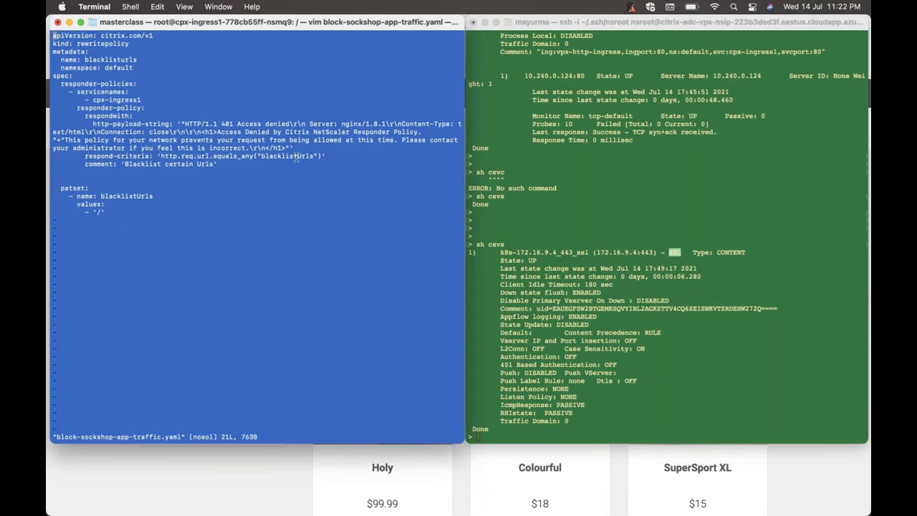
{"action": "left_click_drag", "start_coordinate": [296, 149], "coordinate": [49, 125]}
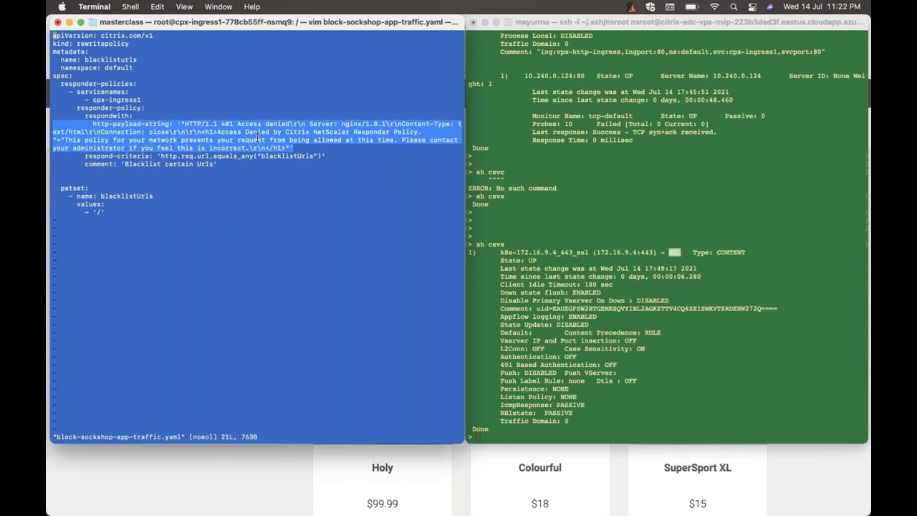
{"action": "left_click", "coordinate": [183, 221]}
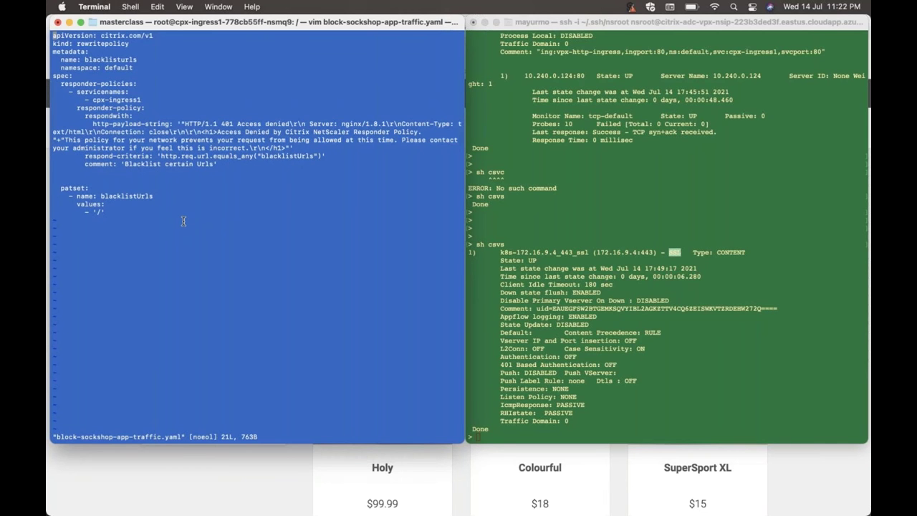
{"action": "type", "text": ":q"}
{"action": "key", "text": "Return"}
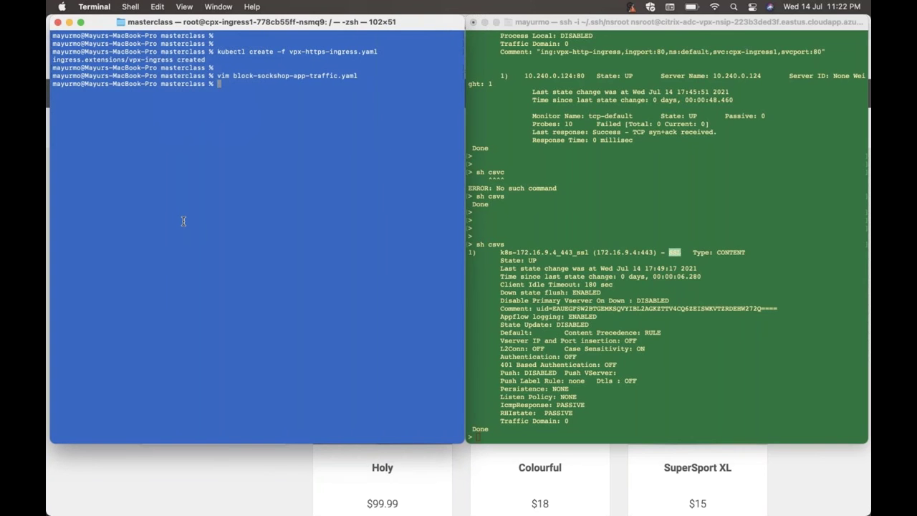
Clear the VPX console and list its responder policies with sh responder policy.
{"action": "left_click", "coordinate": [605, 267]}
{"action": "type", "text": "clear"}
{"action": "key", "text": "Return"}
{"action": "key", "text": "Return"}
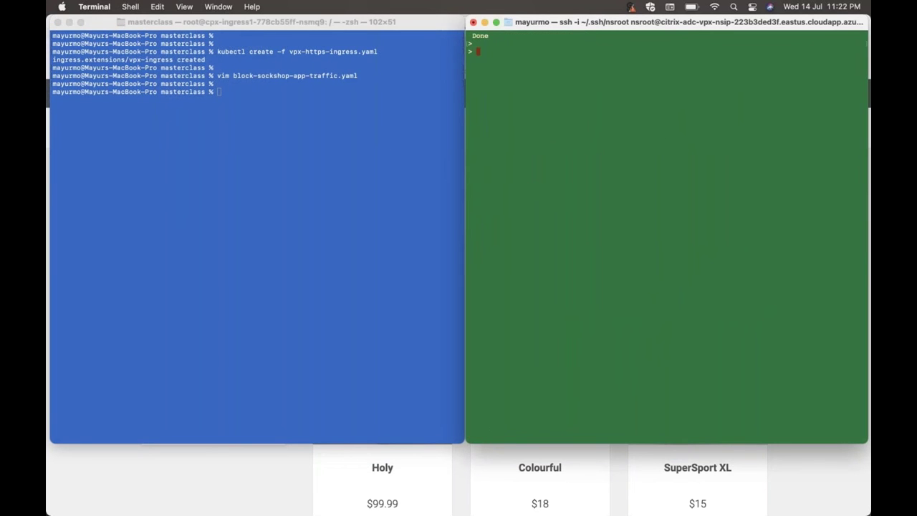
{"action": "double_click", "coordinate": [276, 76]}
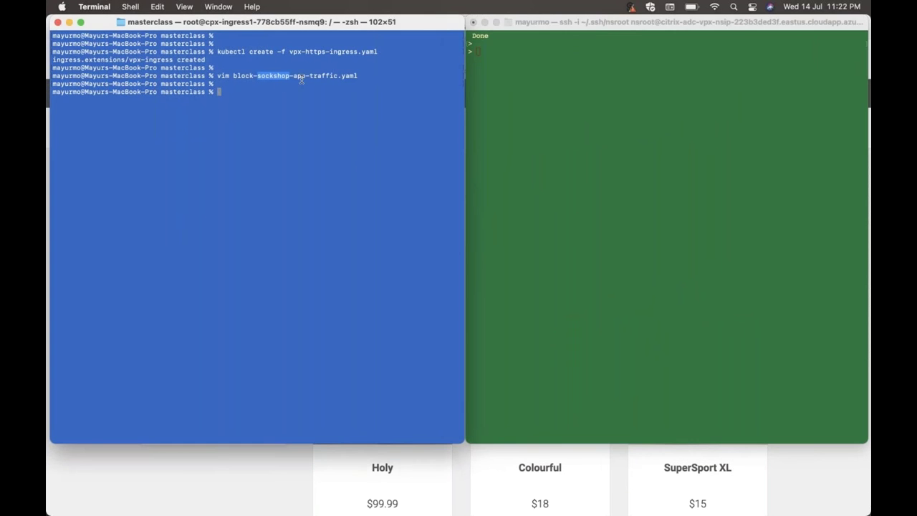
{"action": "left_click", "coordinate": [552, 107]}
{"action": "type", "text": "sh"}
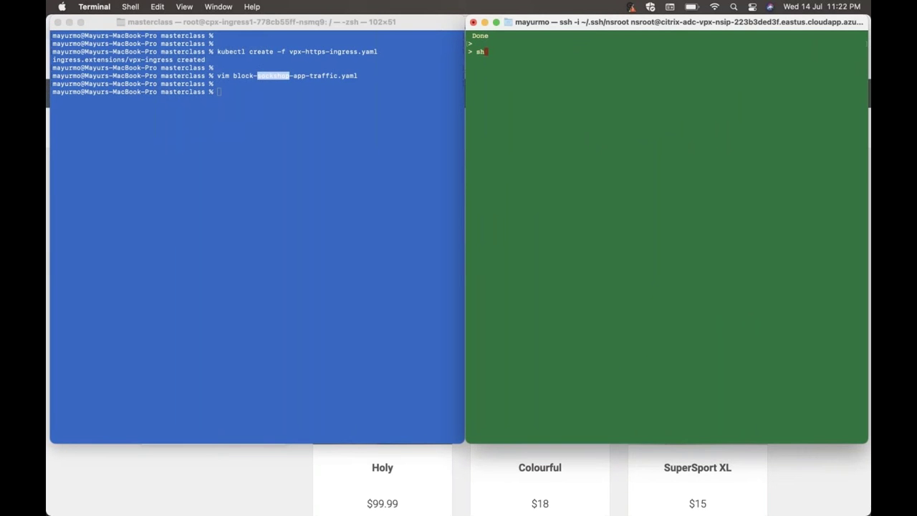
{"action": "type", "text": " responder policy"}
{"action": "key", "text": "Return"}
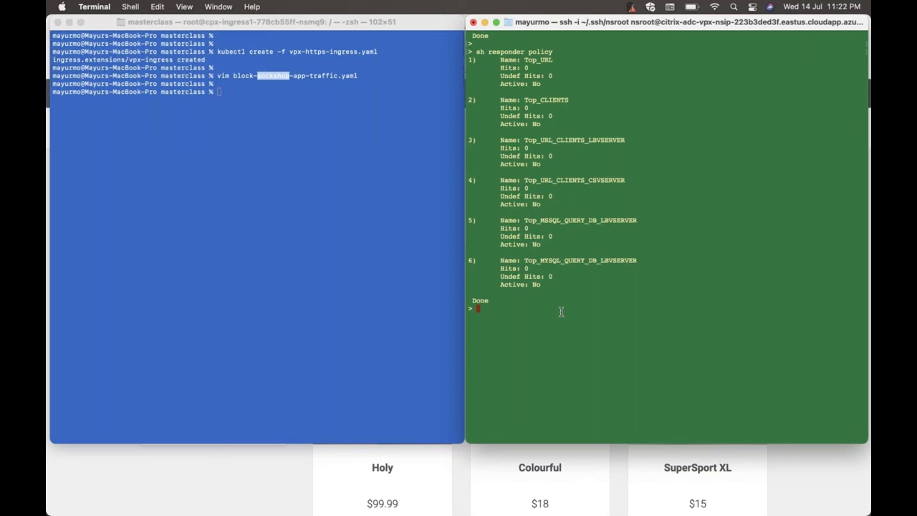
Create the rewrite policy from block-sockshop-app-traffic.yaml with kubectl create -f in the local shell.
{"action": "key", "text": "super+grave"}
{"action": "type", "text": "kubectl cr"}
{"action": "type", "text": "eate block-"}
{"action": "key", "text": "BackSpace"}
{"action": "key", "text": "BackSpace"}
{"action": "key", "text": "BackSpace"}
{"action": "key", "text": "BackSpace"}
{"action": "key", "text": "BackSpace"}
{"action": "key", "text": "BackSpace"}
{"action": "type", "text": "-f "}
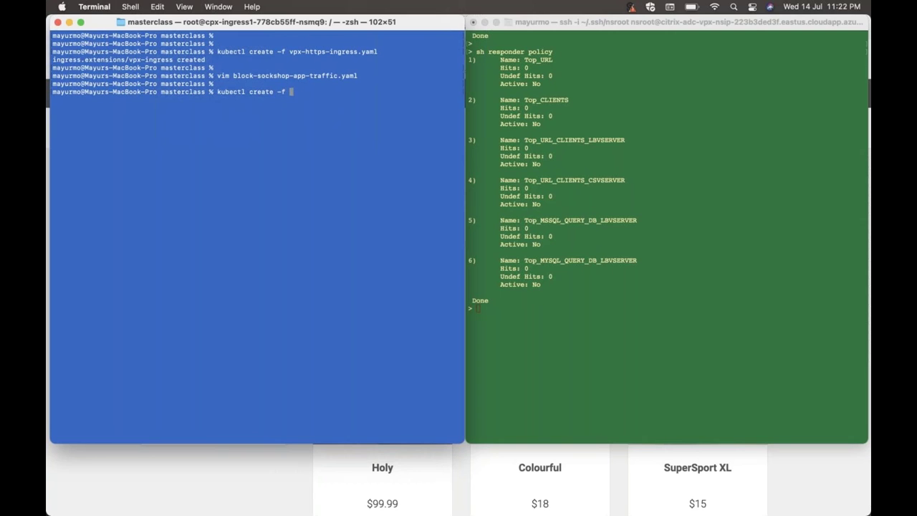
{"action": "type", "text": "block-"}
{"action": "key", "text": "Tab"}
{"action": "key", "text": "Return"}
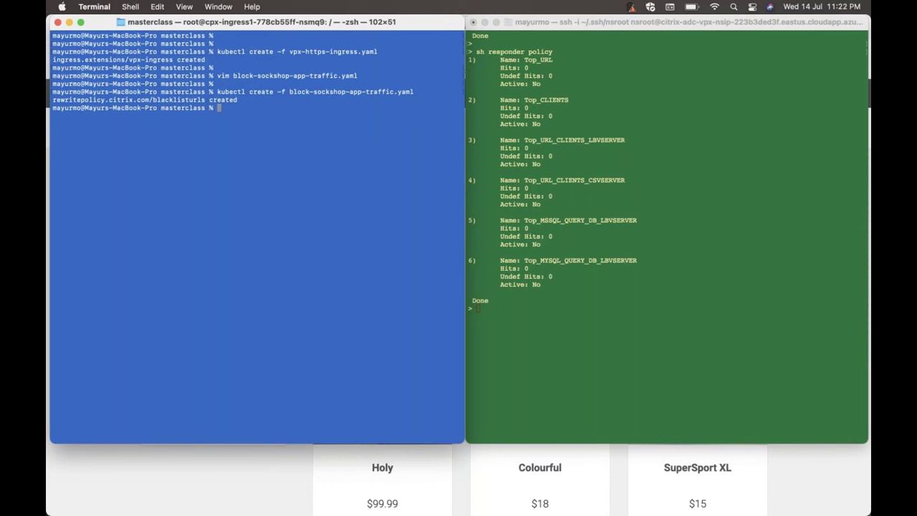
Highlight the created policy's name, rerun sh responder policy on the VPX, and highlight the matching blacklisturls entry.
{"action": "double_click", "coordinate": [176, 99]}
{"action": "left_click", "coordinate": [554, 217]}
{"action": "key", "text": "Up"}
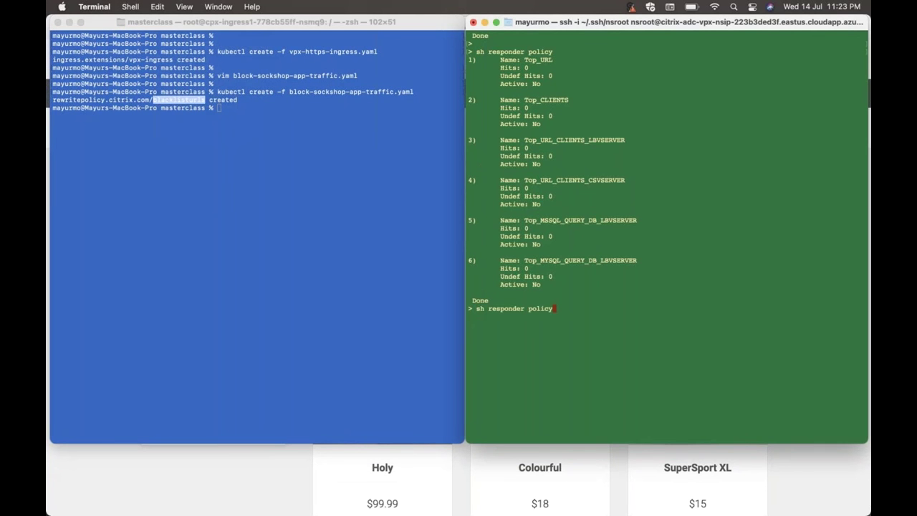
{"action": "key", "text": "Return"}
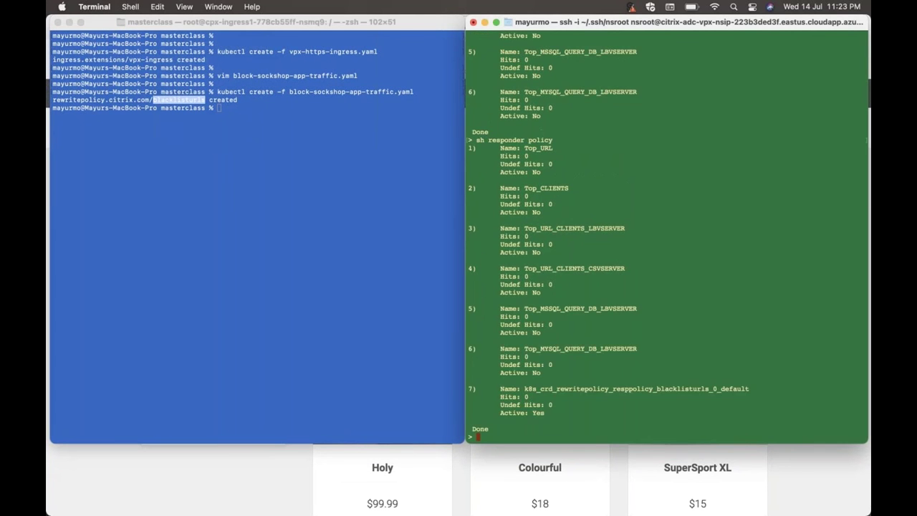
{"action": "triple_click", "coordinate": [537, 389]}
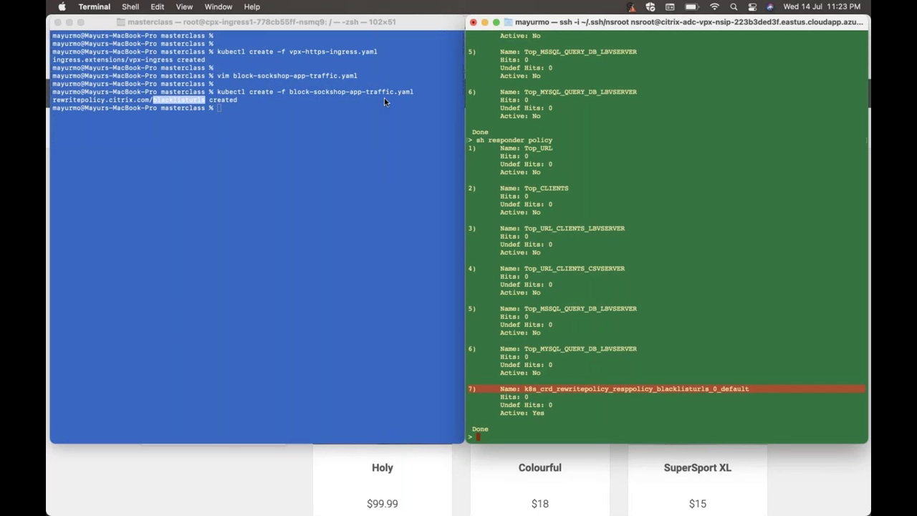
{"action": "left_click", "coordinate": [195, 462]}
{"action": "left_click", "coordinate": [391, 51]}
{"action": "left_click", "coordinate": [391, 52]}
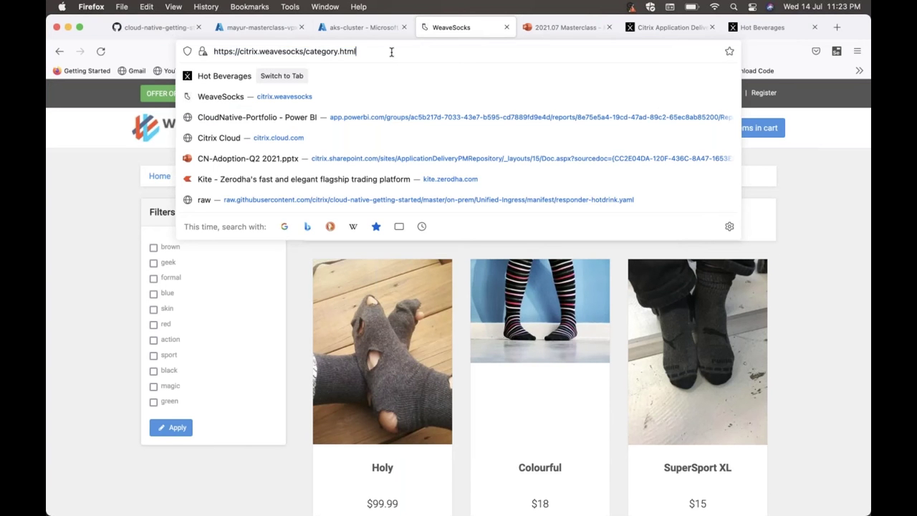
{"action": "key", "text": "BackSpace"}
{"action": "key", "text": "BackSpace"}
{"action": "key", "text": "BackSpace"}
{"action": "key", "text": "BackSpace"}
{"action": "key", "text": "BackSpace"}
{"action": "key", "text": "BackSpace"}
{"action": "key", "text": "BackSpace"}
{"action": "key", "text": "BackSpace"}
{"action": "key", "text": "BackSpace"}
{"action": "key", "text": "BackSpace"}
{"action": "key", "text": "BackSpace"}
{"action": "key", "text": "BackSpace"}
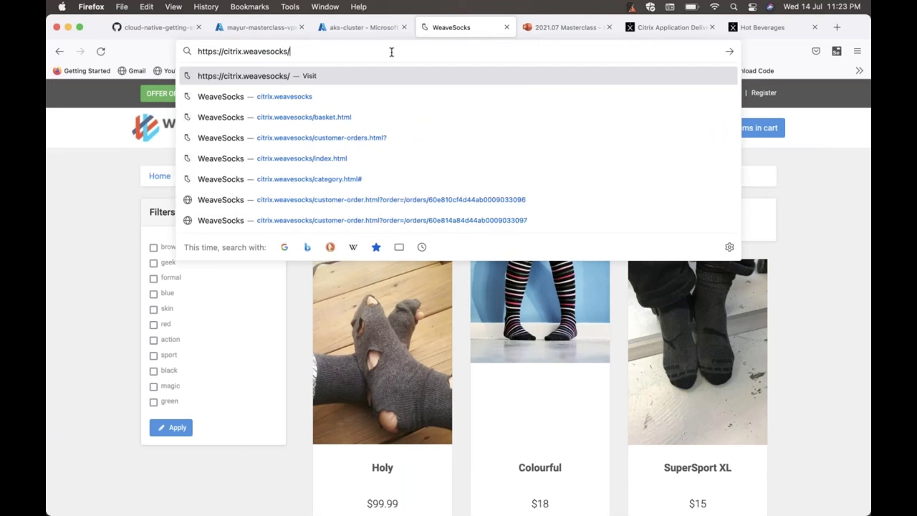
{"action": "key", "text": "BackSpace"}
{"action": "key", "text": "Return"}
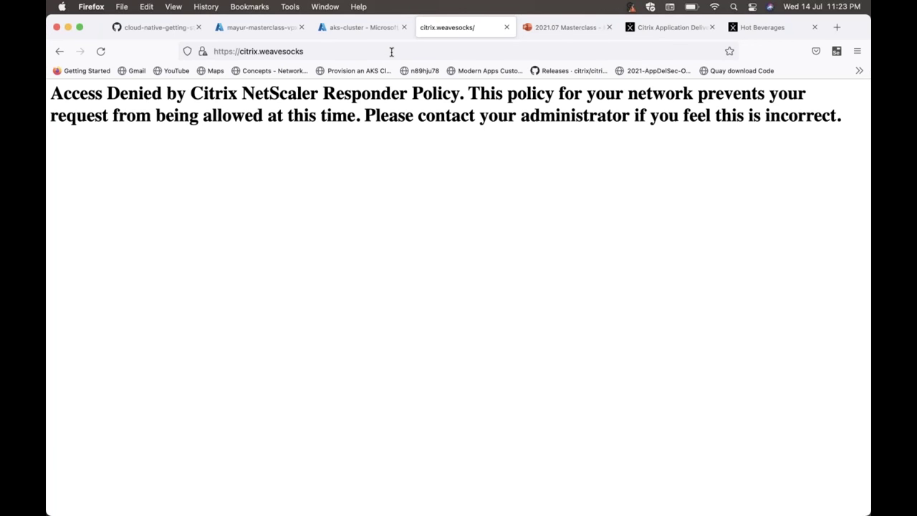
Switch back to Terminal, rerun sh responder policy on the VPX, and highlight the blacklisturls policy's name and hit counter.
{"action": "key", "text": "super+Tab"}
{"action": "key", "text": "Up"}
{"action": "key", "text": "Return"}
{"action": "left_click_drag", "start_coordinate": [527, 396], "coordinate": [469, 389]}
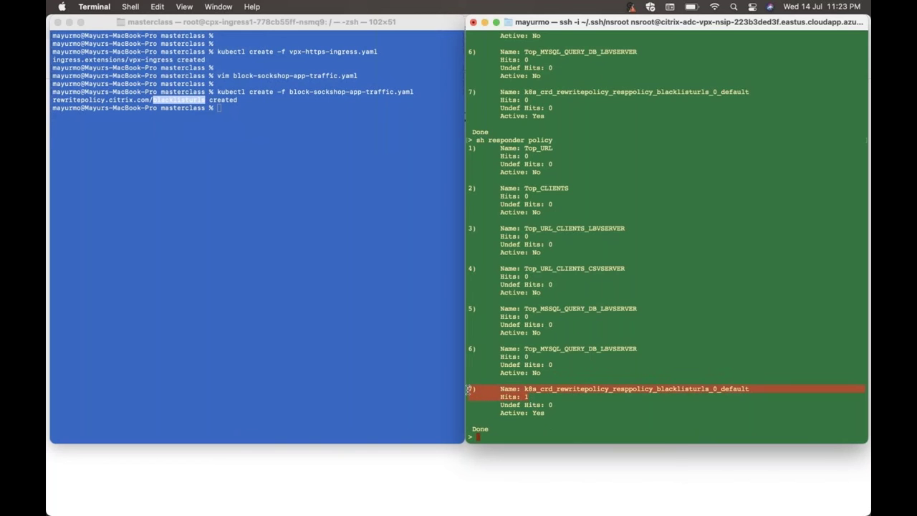
Delete the sock shop blocking policy by running kubectl delete -f block-sockshop-app-traffic.yaml.
{"action": "left_click", "coordinate": [336, 259]}
{"action": "key", "text": "Return"}
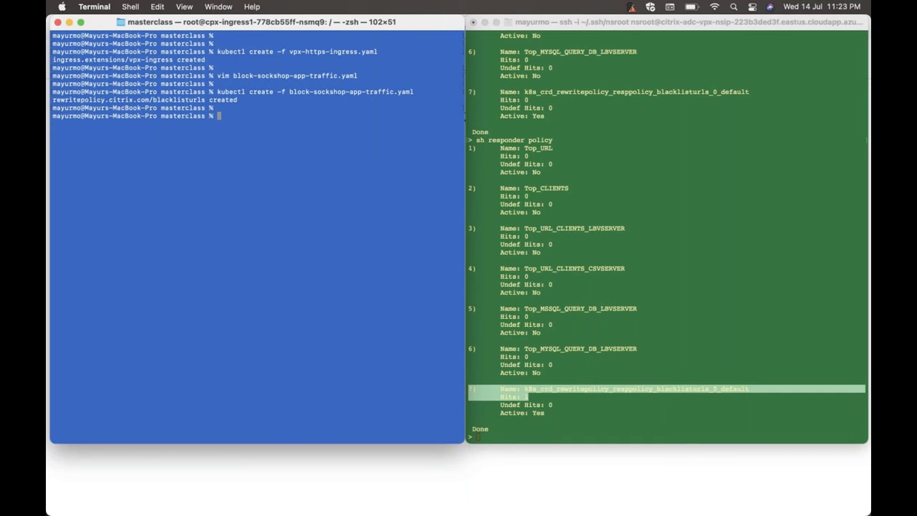
{"action": "key", "text": "Up"}
{"action": "key", "text": "alt+Left"}
{"action": "key", "text": "Left"}
{"action": "key", "text": "Left"}
{"action": "key", "text": "Left"}
{"action": "key", "text": "Left"}
{"action": "key", "text": "BackSpace"}
{"action": "key", "text": "BackSpace"}
{"action": "key", "text": "BackSpace"}
{"action": "key", "text": "BackSpace"}
{"action": "key", "text": "BackSpace"}
{"action": "key", "text": "BackSpace"}
{"action": "type", "text": "delete"}
{"action": "key", "text": "Return"}
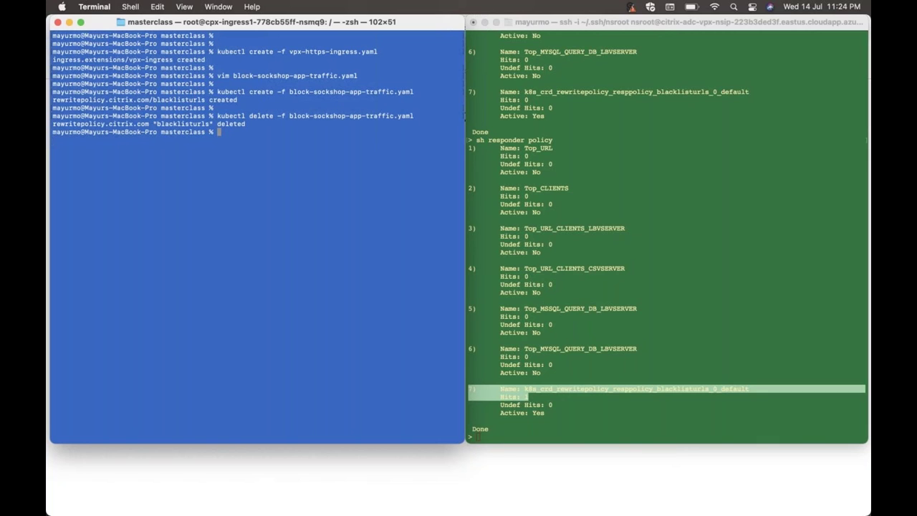
Open block-orders-ew-traffic.yaml in vim.
{"action": "key", "text": "Return"}
{"action": "type", "text": "vim "}
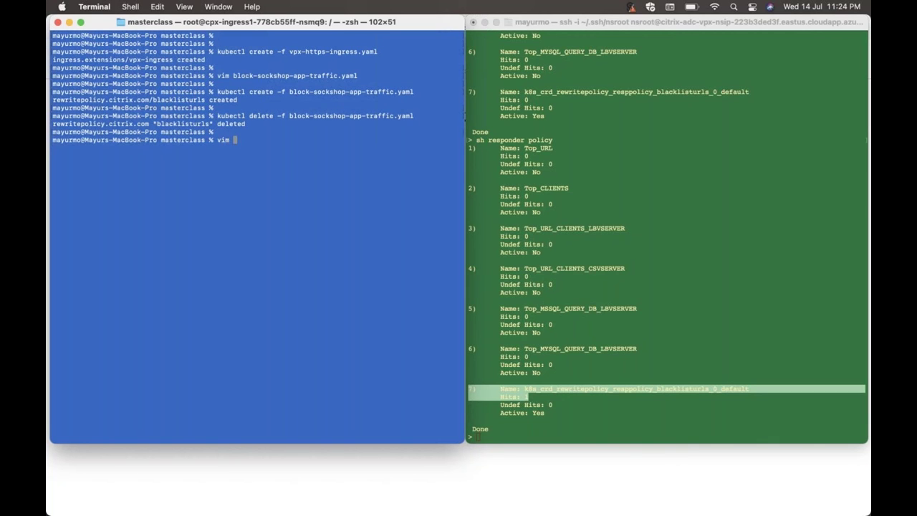
{"action": "type", "text": "block-orders-ew-traffic.yaml"}
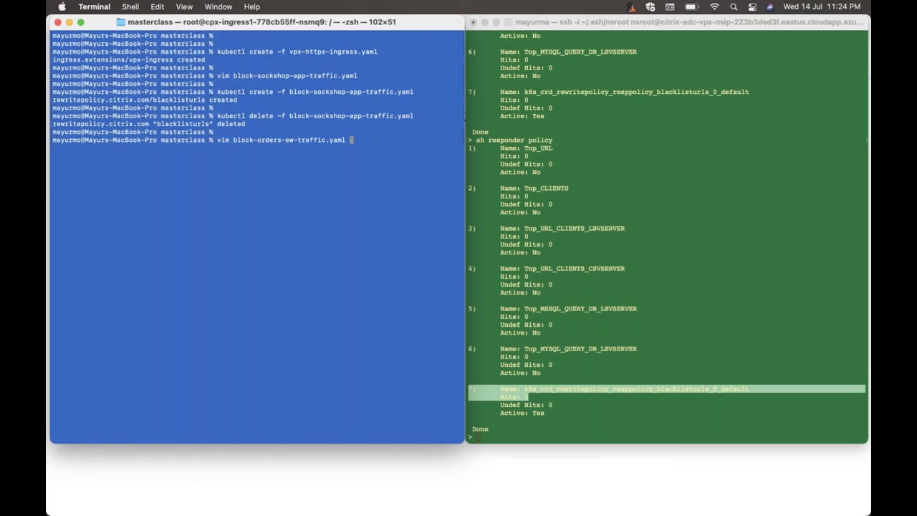
{"action": "key", "text": "Return"}
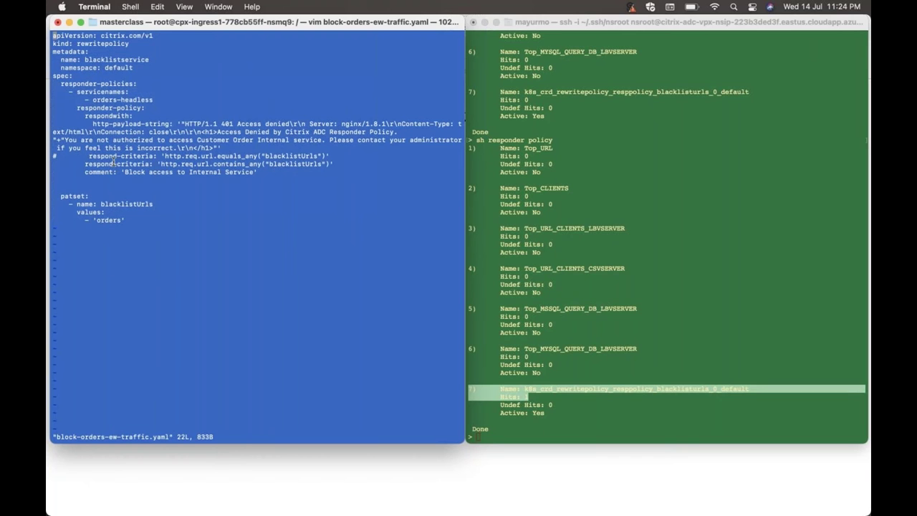
Highlight the orders-headless service, the patset values and the respondwith payload in the file, and exit vim with :wq.
{"action": "triple_click", "coordinate": [105, 99]}
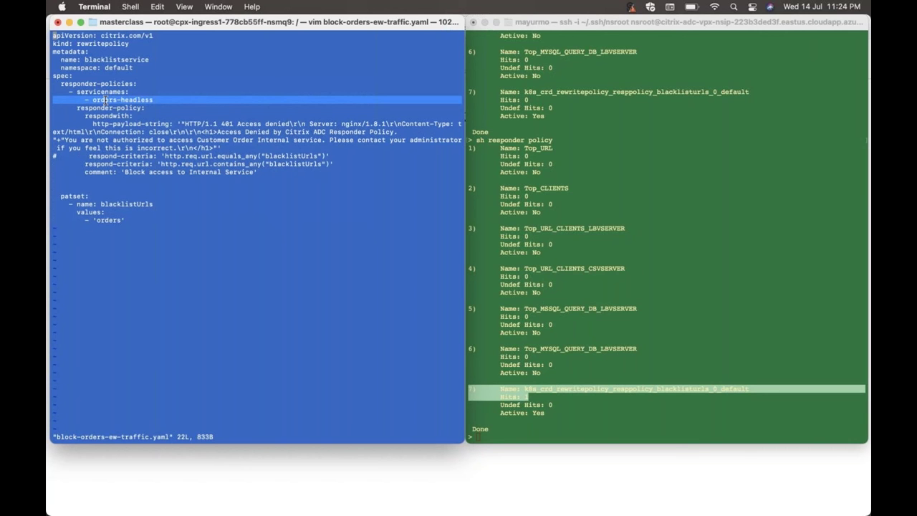
{"action": "left_click_drag", "start_coordinate": [126, 220], "coordinate": [50, 214]}
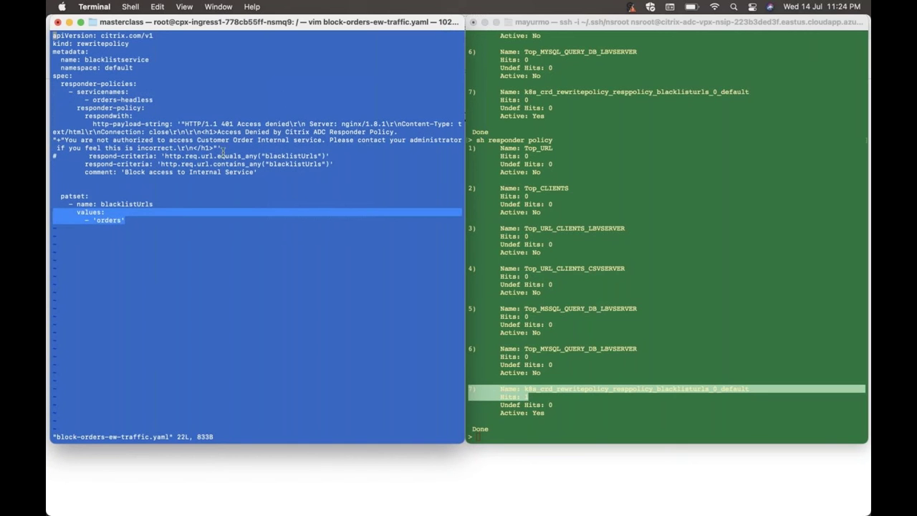
{"action": "left_click_drag", "start_coordinate": [222, 148], "coordinate": [52, 117]}
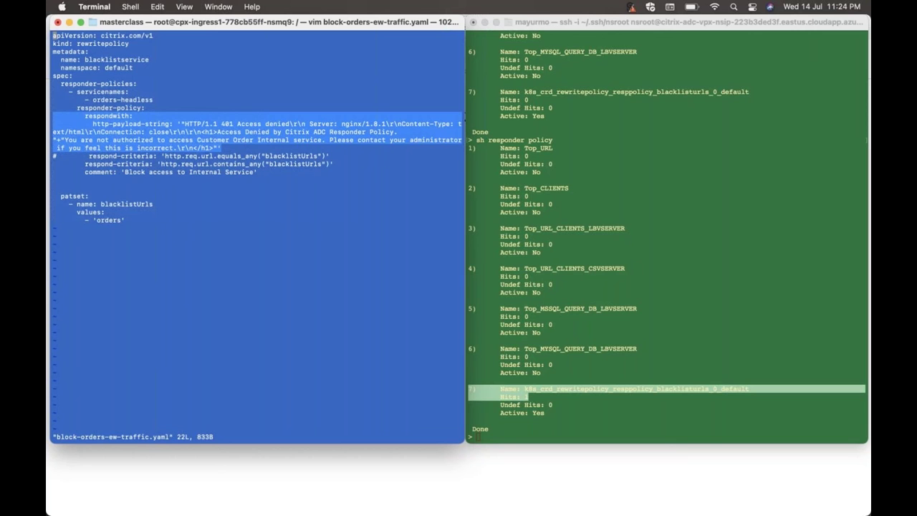
{"action": "left_click", "coordinate": [139, 222]}
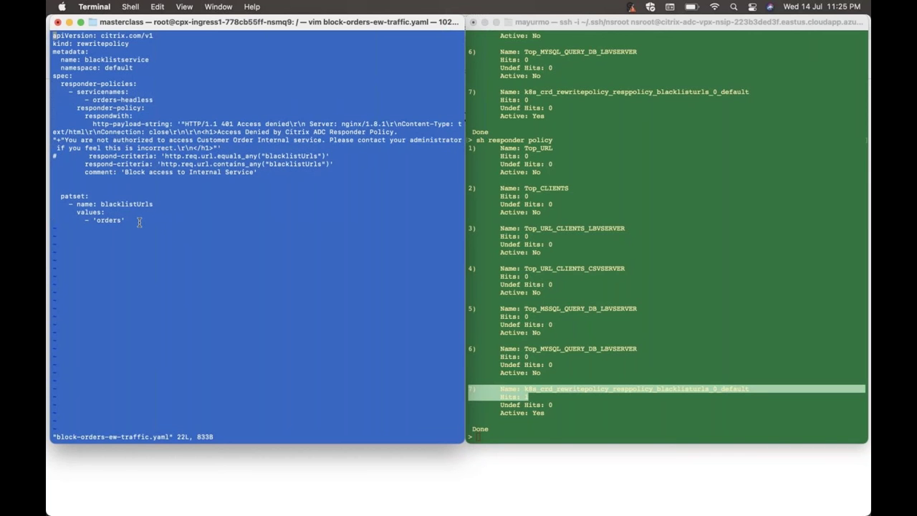
{"action": "type", "text": ":wq"}
{"action": "key", "text": "Return"}
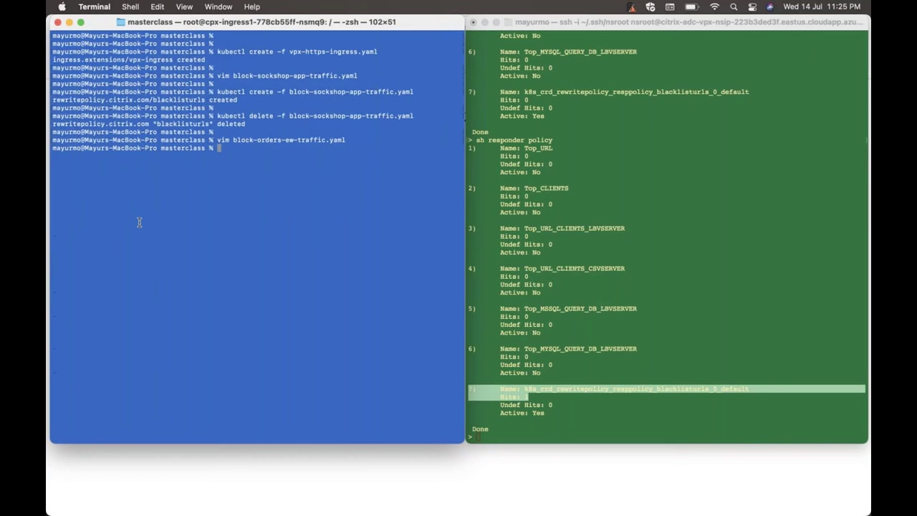
Create the orders-blocking rewrite policy by running kubectl create -f block-orders-ew-traffic.yaml.
{"action": "type", "text": "kubec"}
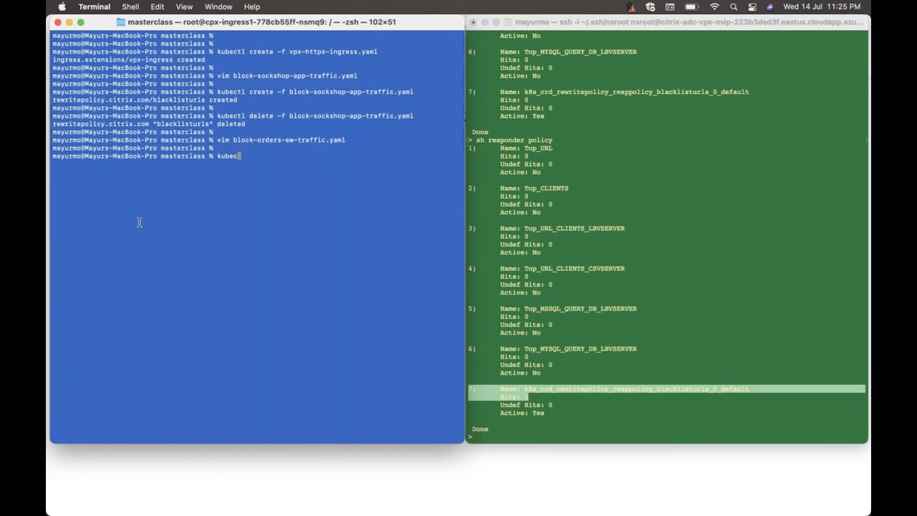
{"action": "type", "text": "tl create -f block-o"}
{"action": "key", "text": "Tab"}
{"action": "key", "text": "Return"}
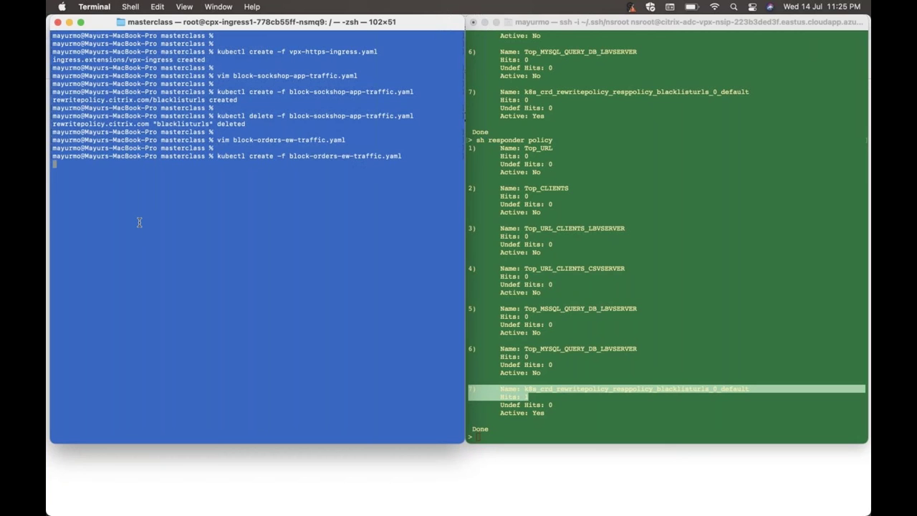
{"action": "key", "text": "Return"}
{"action": "key", "text": "Return"}
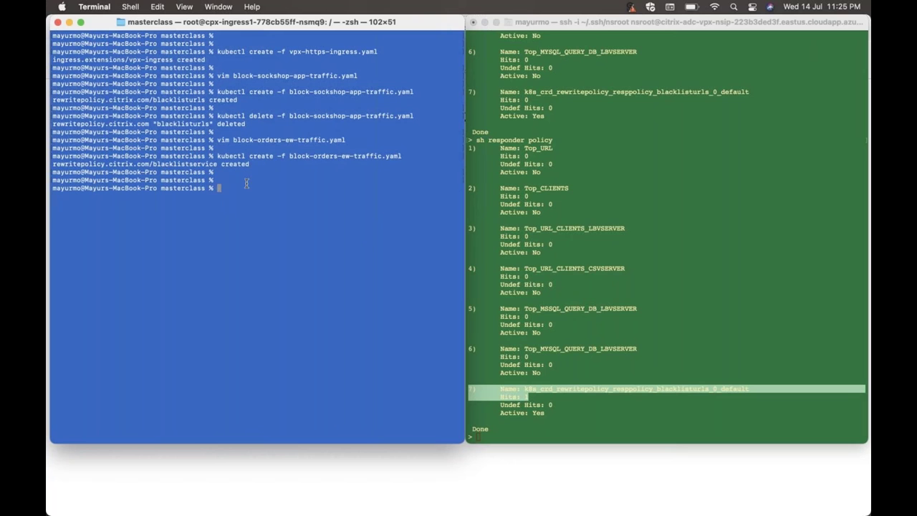
List the pods with kubectl get pods and copy the full name of the cpx-ingress1 pod.
{"action": "type", "text": "kubectl get pods"}
{"action": "key", "text": "Return"}
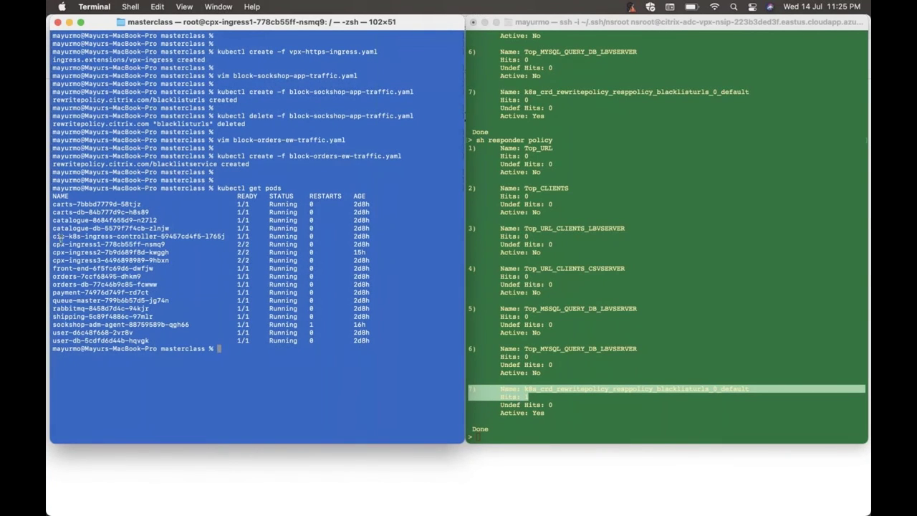
{"action": "double_click", "coordinate": [111, 244]}
{"action": "key", "text": "super+c"}
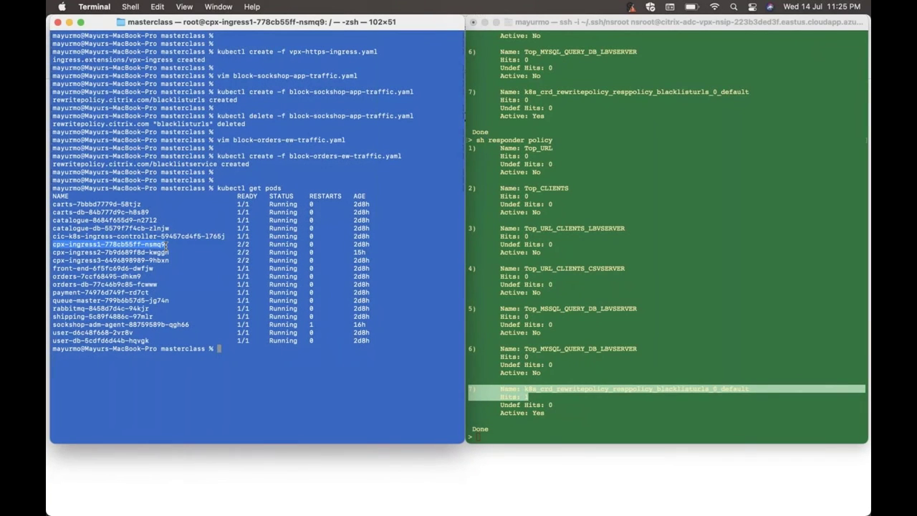
Open a bash shell in the cpx-ingress1-778cb55ff-nsmq9 pod with kubectl exec -it.
{"action": "type", "text": "kubectl eex"}
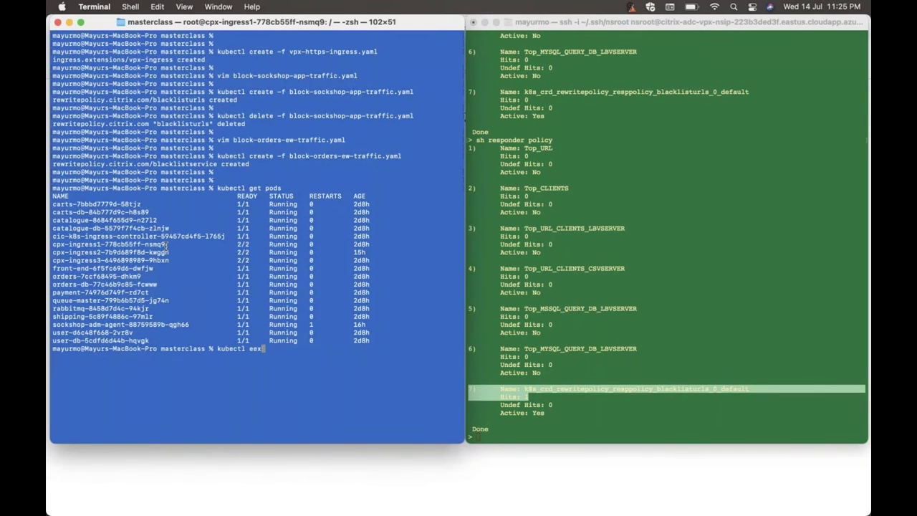
{"action": "key", "text": "BackSpace"}
{"action": "key", "text": "BackSpace"}
{"action": "type", "text": "xec -it"}
{"action": "left_click_drag", "start_coordinate": [53, 244], "coordinate": [166, 245]}
{"action": "key", "text": "super+v"}
{"action": "type", "text": "bash"}
{"action": "key", "text": "Return"}
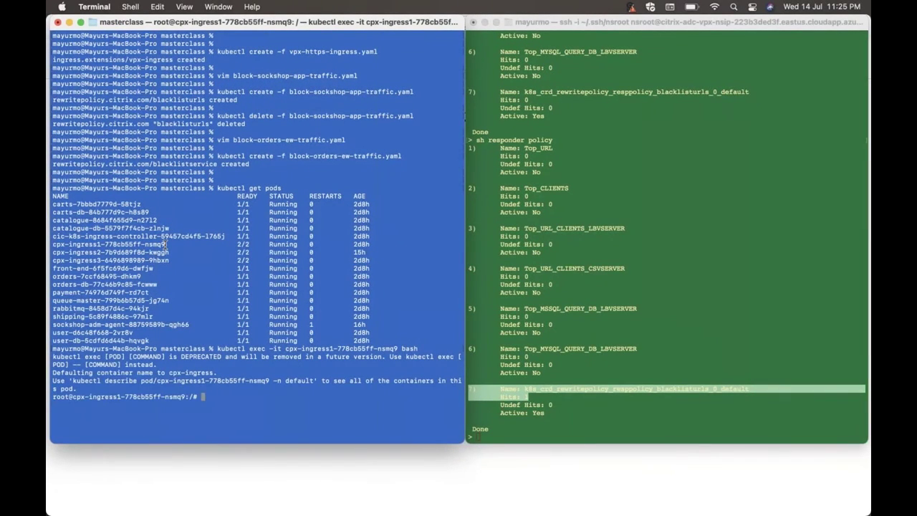
Run cli_script.sh "sh responder policy" in the CPX pod and highlight the blacklistservice policy's name.
{"action": "type", "text": "cli_script.sh \"sh res"}
{"action": "key", "text": "BackSpace"}
{"action": "type", "text": "ponder policy\""}
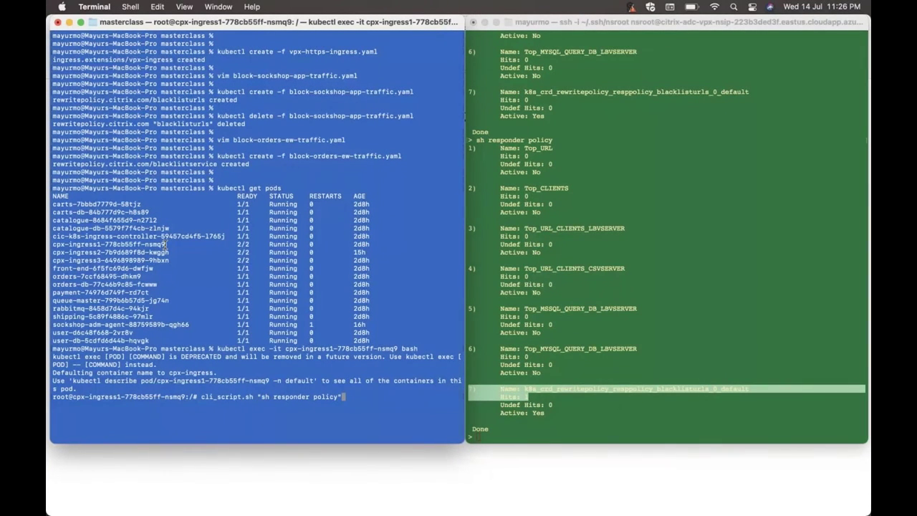
{"action": "key", "text": "Return"}
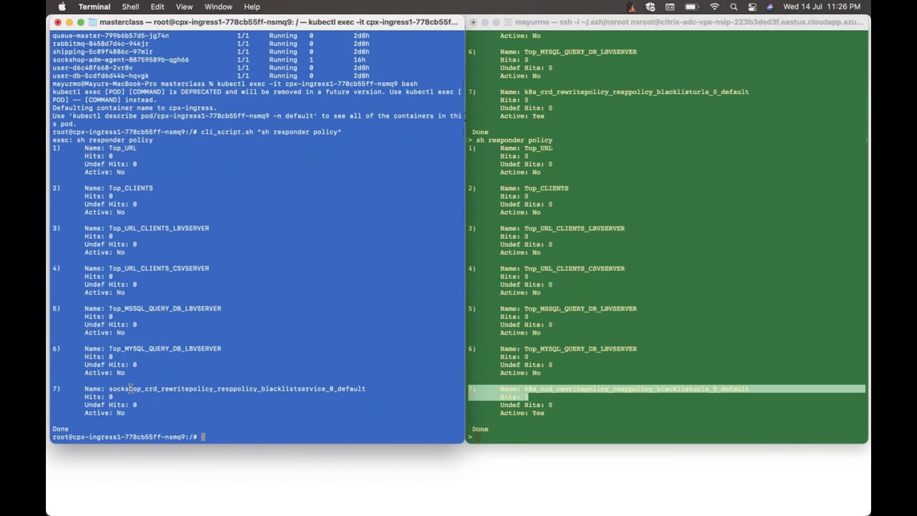
{"action": "left_click_drag", "start_coordinate": [110, 391], "coordinate": [366, 387]}
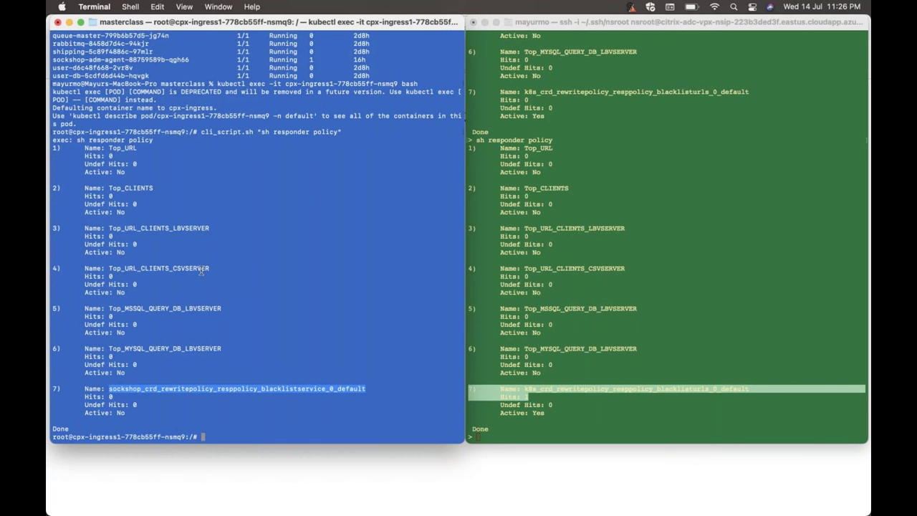
{"action": "left_click", "coordinate": [201, 335]}
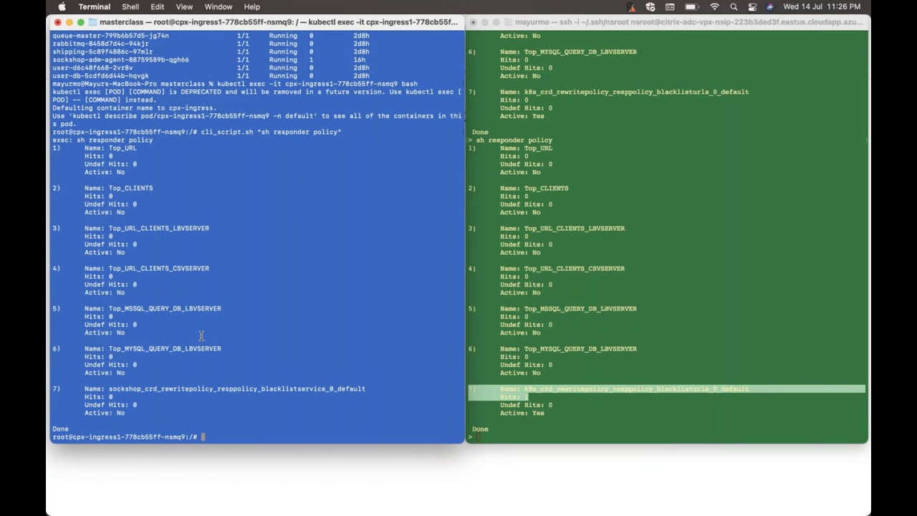
Switch to Firefox, reload the sock shop at citrix.weavesocks and log in to the customer account.
{"action": "key", "text": "super+Tab"}
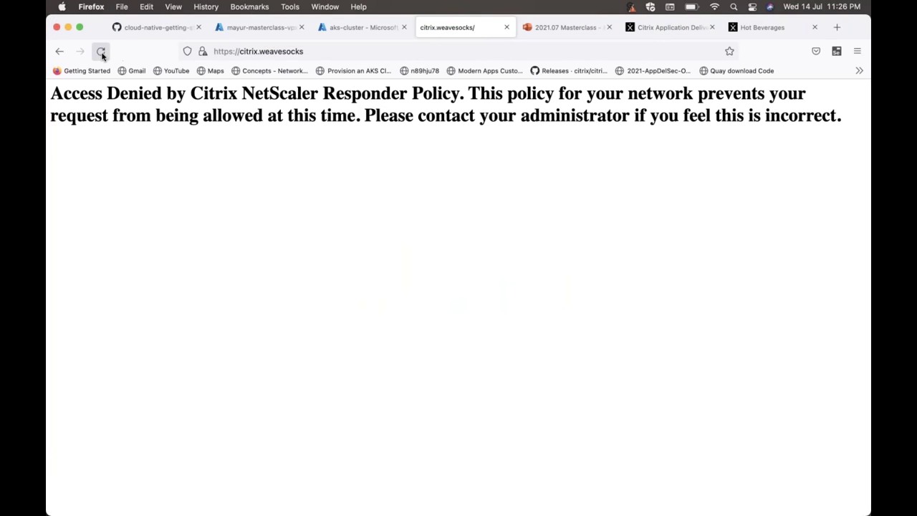
{"action": "left_click", "coordinate": [101, 52]}
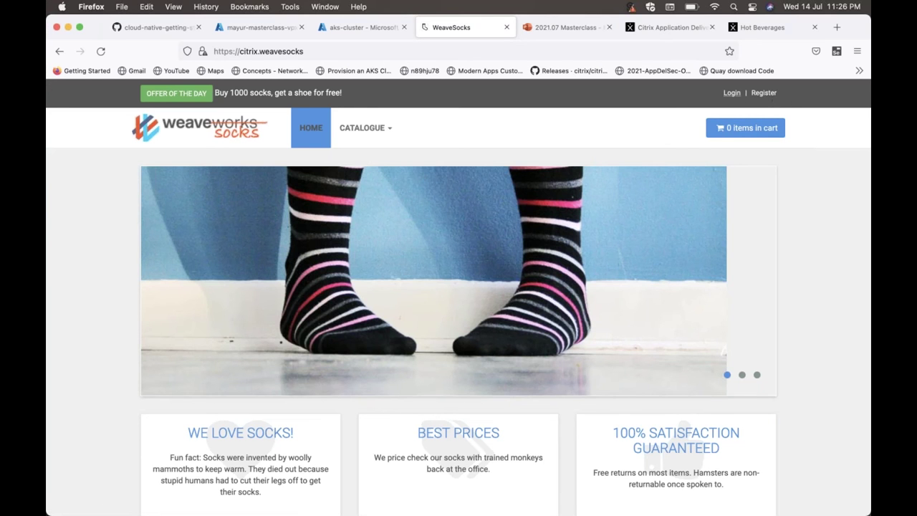
{"action": "left_click", "coordinate": [733, 93]}
{"action": "left_click", "coordinate": [446, 210]}
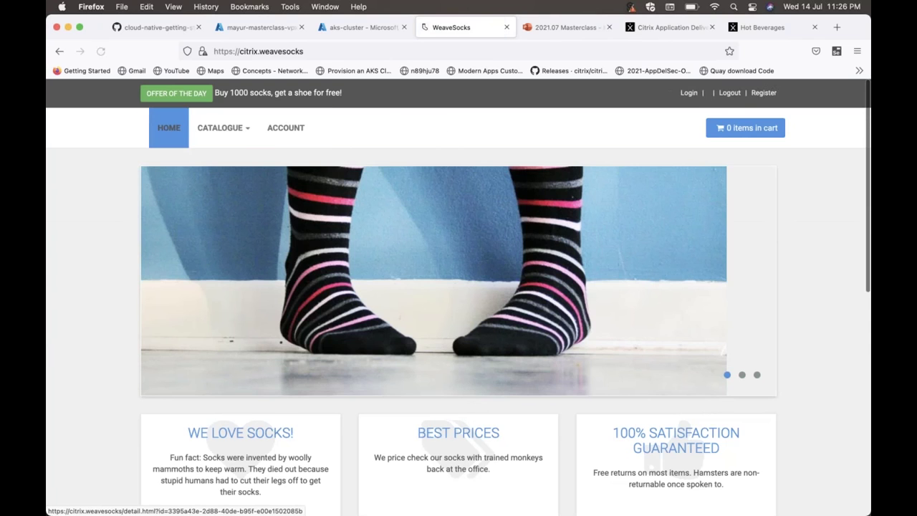
Open the Colourful socks from the Hot This Week products and add one pair to the cart.
{"action": "scroll", "coordinate": [650, 188], "scroll_direction": "down", "scroll_amount": 1}
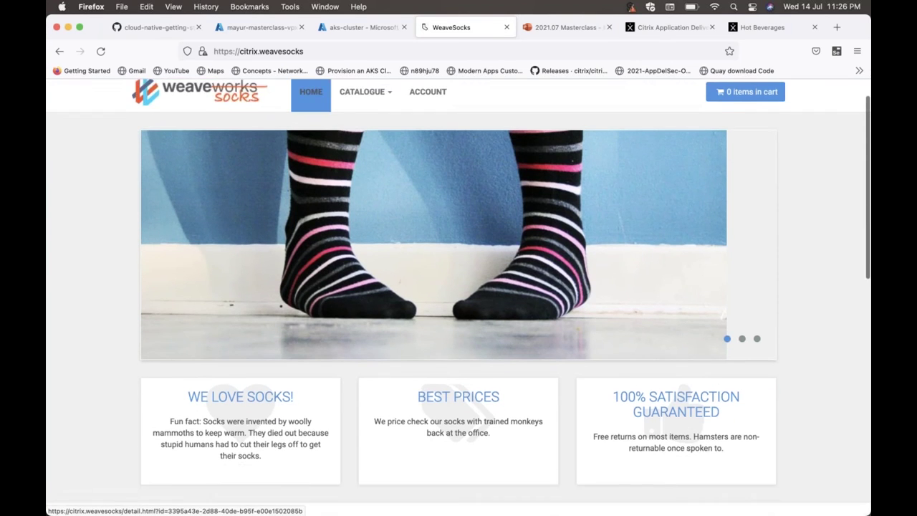
{"action": "scroll", "coordinate": [458, 297], "scroll_direction": "down", "scroll_amount": 5}
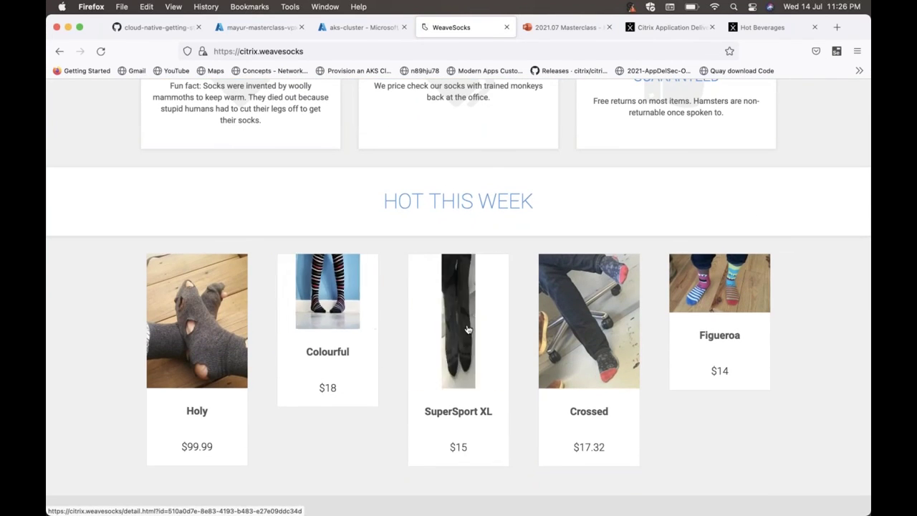
{"action": "left_click", "coordinate": [453, 338]}
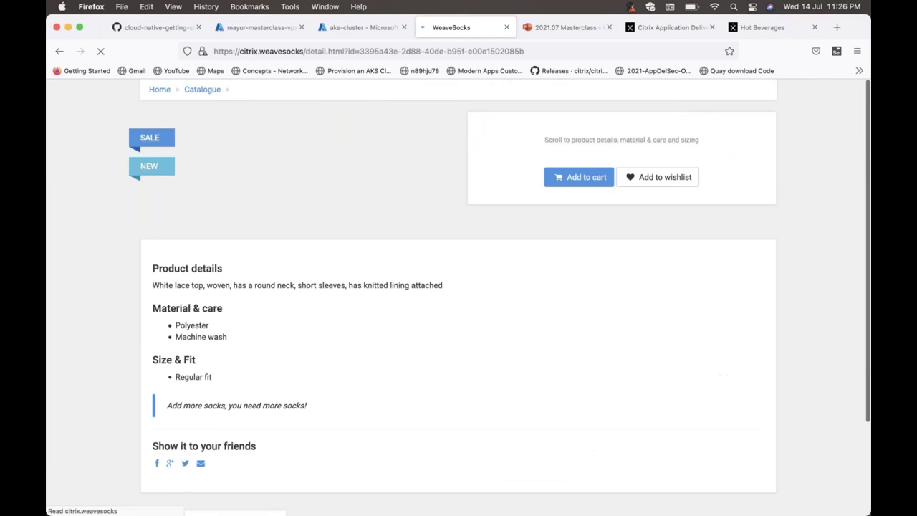
{"action": "left_click", "coordinate": [588, 337]}
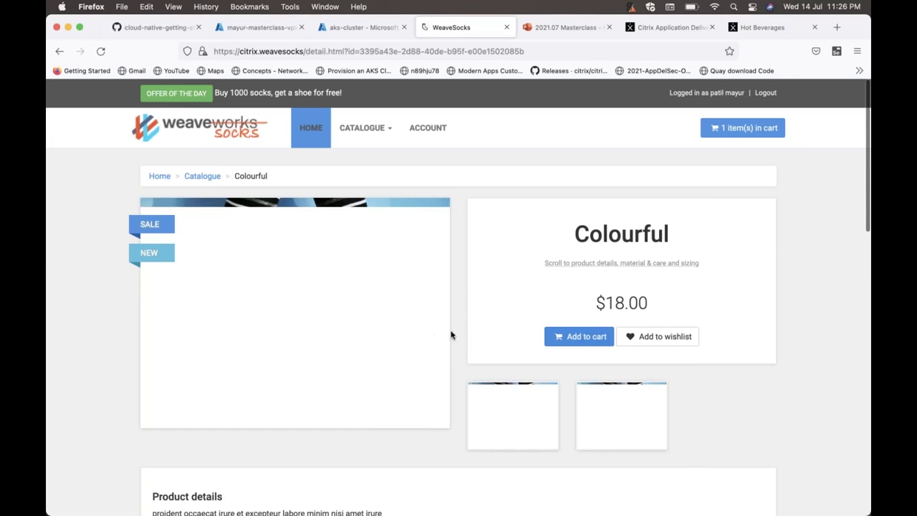
Open the shopping cart and try to proceed to checkout with the orders-blocking policy active.
{"action": "left_click", "coordinate": [729, 133]}
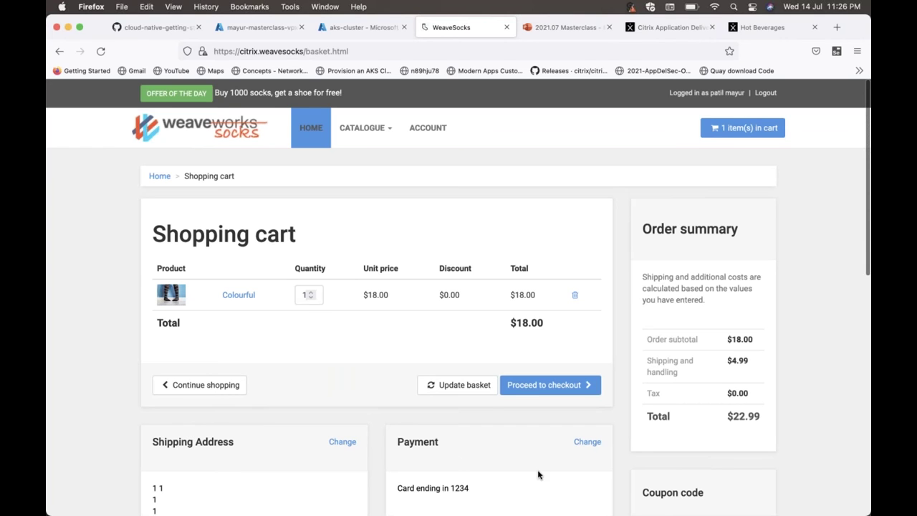
{"action": "scroll", "coordinate": [539, 474], "scroll_direction": "down", "scroll_amount": 1}
{"action": "left_click", "coordinate": [546, 356]}
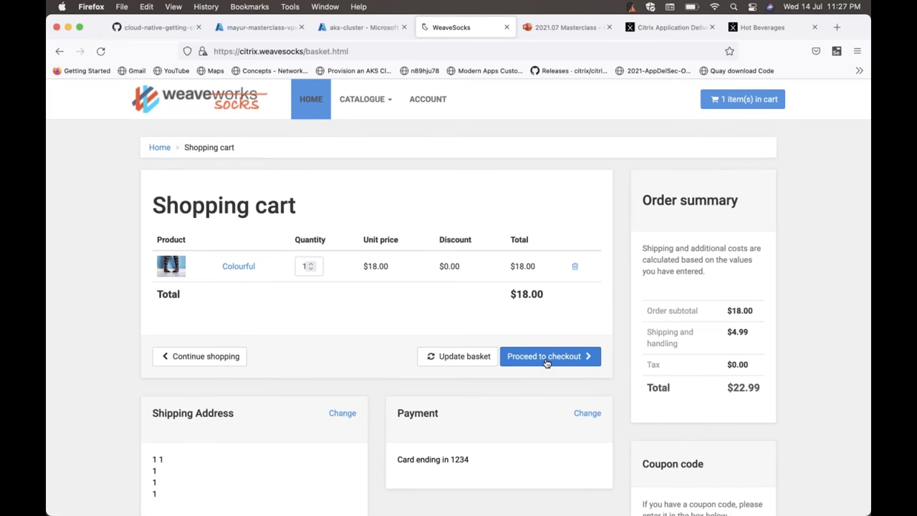
{"action": "left_click", "coordinate": [545, 363]}
Switch to Terminal, exit the CPX pod's bash shell and clear the local terminal.
{"action": "key", "text": "super+Tab"}
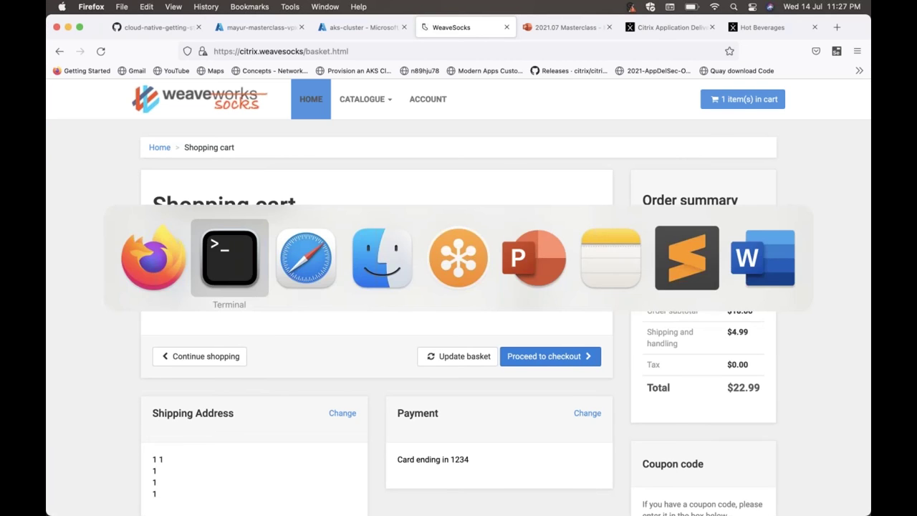
{"action": "type", "text": "exit"}
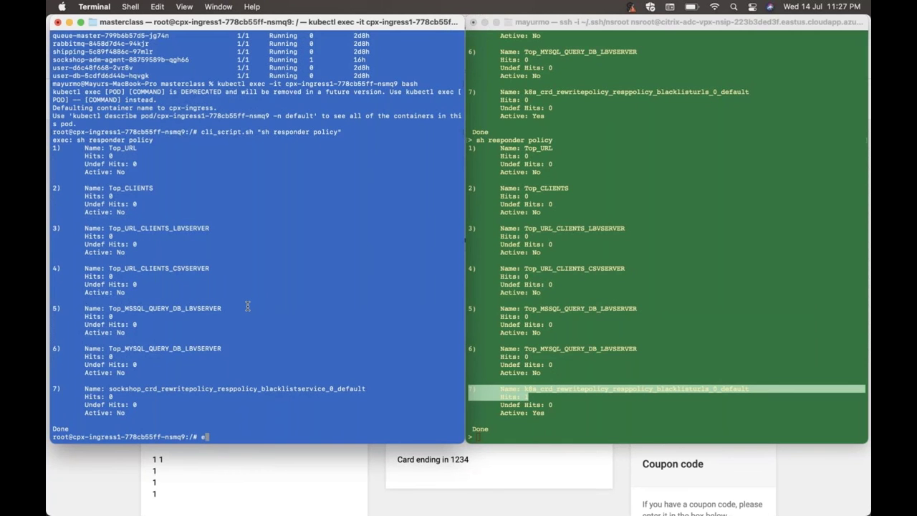
{"action": "key", "text": "Return"}
{"action": "type", "text": "clear"}
{"action": "key", "text": "Return"}
{"action": "key", "text": "Return"}
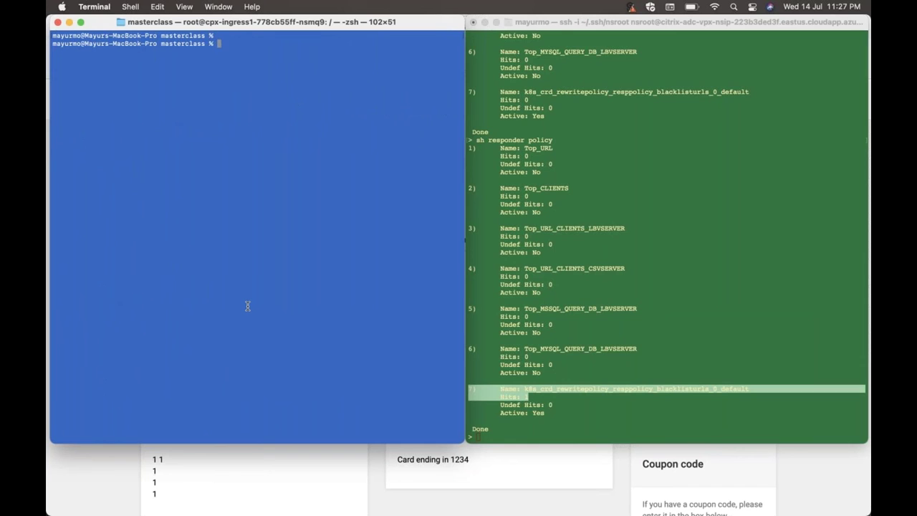
Delete the orders-blocking rewrite policy by running kubectl delete -f block-orders-ew-traffic.yaml.
{"action": "type", "text": "kubectl exec -it cpx-ingress1-778cb55ff-nsmq9 bash"}
{"action": "key", "text": "Up"}
{"action": "key", "text": "Up"}
{"action": "key", "text": "alt+Left"}
{"action": "key", "text": "Left"}
{"action": "key", "text": "Left"}
{"action": "key", "text": "Left"}
{"action": "key", "text": "BackSpace"}
{"action": "key", "text": "BackSpace"}
{"action": "key", "text": "BackSpace"}
{"action": "key", "text": "BackSpace"}
{"action": "key", "text": "BackSpace"}
{"action": "key", "text": "BackSpace"}
{"action": "key", "text": "BackSpace"}
{"action": "type", "text": "delete"}
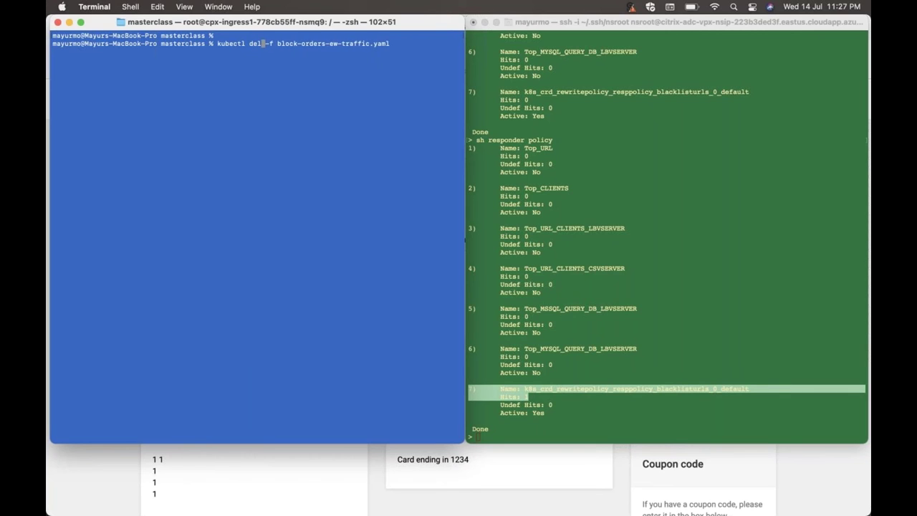
{"action": "key", "text": "Return"}
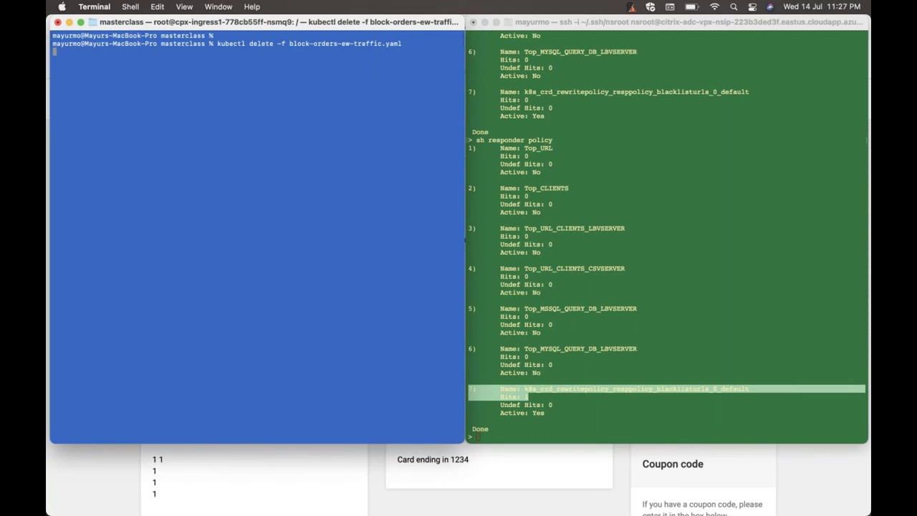
{"action": "key", "text": "Return"}
{"action": "key", "text": "Return"}
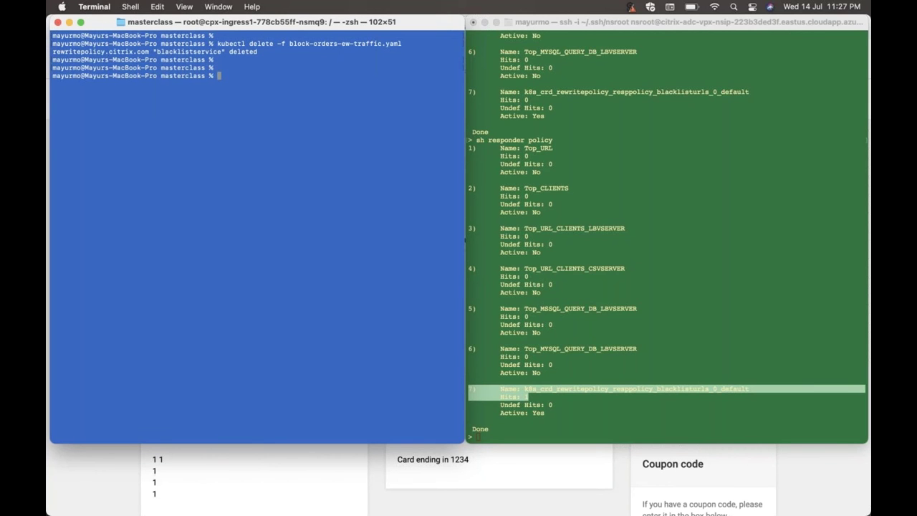
Switch to Firefox, proceed to checkout from the shopping cart and highlight the My orders heading.
{"action": "key", "text": "super+Tab"}
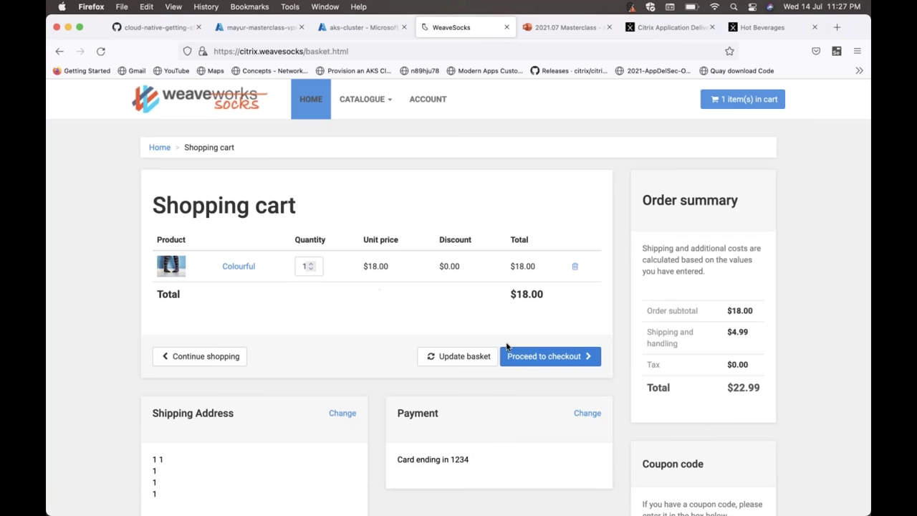
{"action": "left_click", "coordinate": [538, 362]}
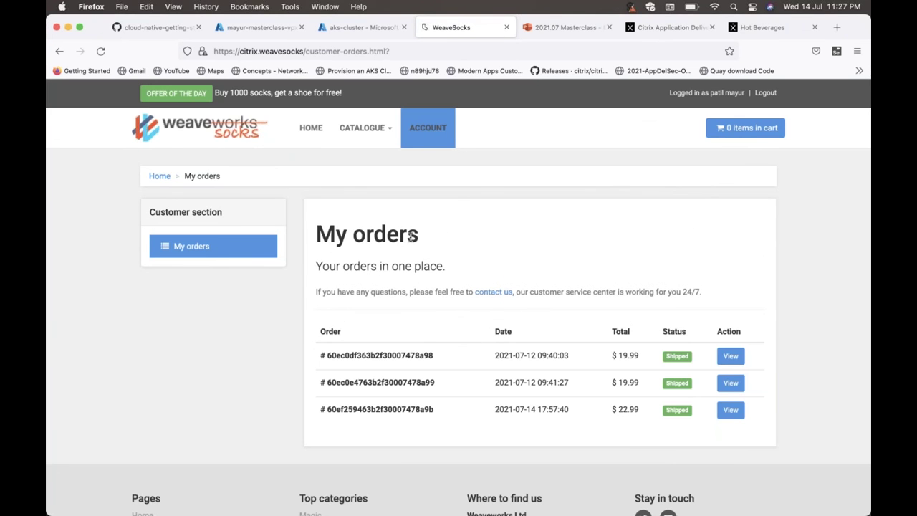
{"action": "left_click_drag", "start_coordinate": [428, 233], "coordinate": [311, 230]}
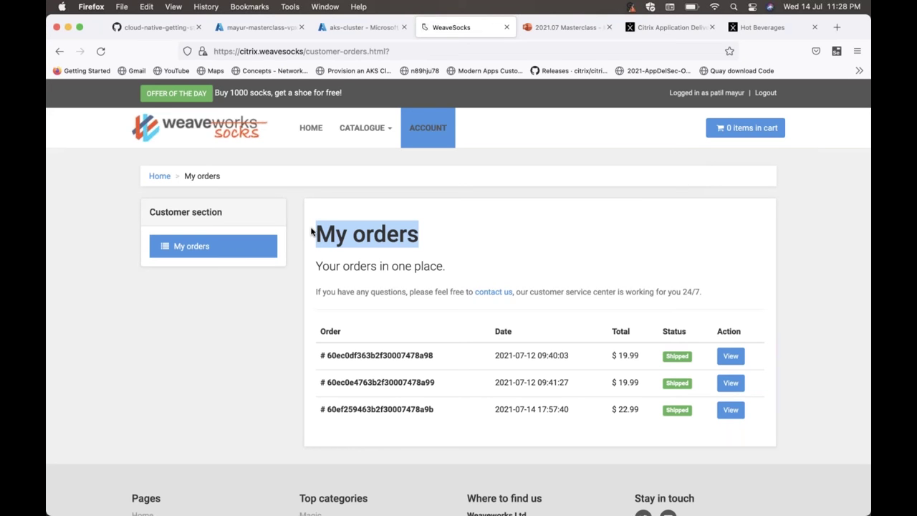
Switch to Terminal and clear the output of the VPX SSH session.
{"action": "key", "text": "super+Tab"}
{"action": "key", "text": "Return"}
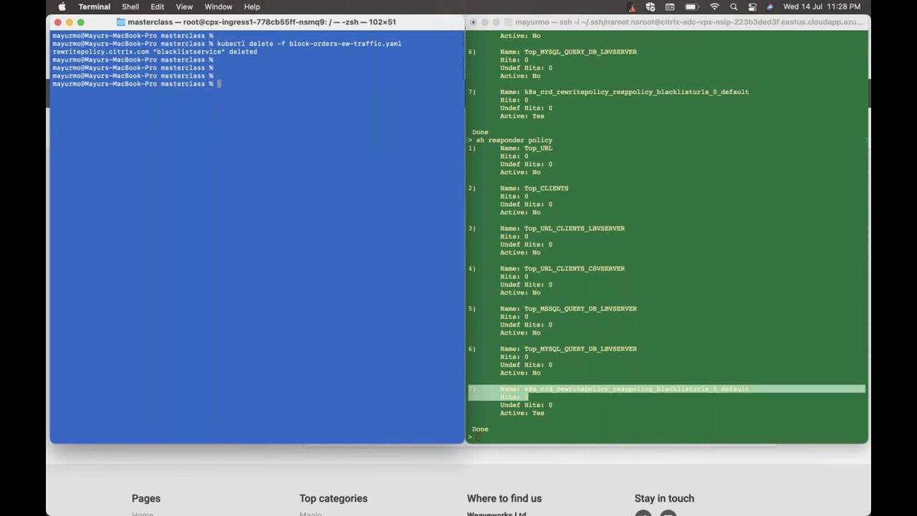
{"action": "key", "text": "super+grave"}
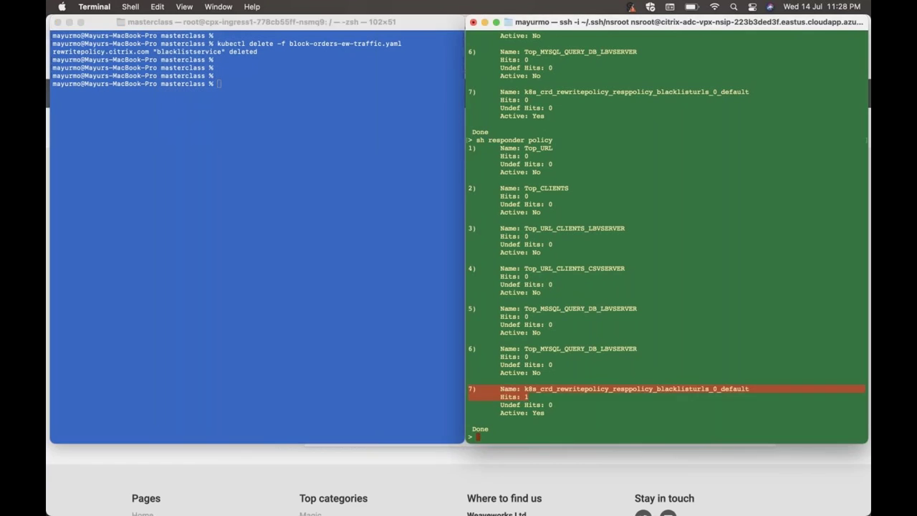
{"action": "type", "text": "clear"}
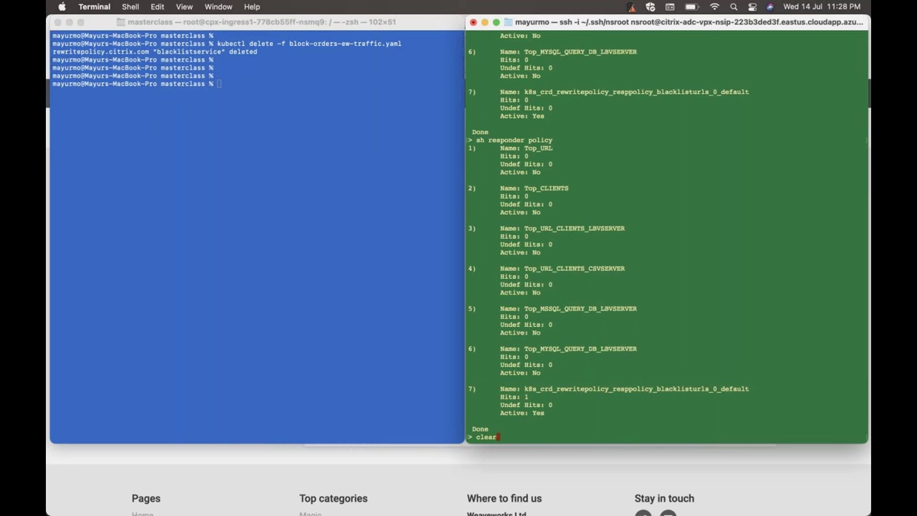
{"action": "key", "text": "Return"}
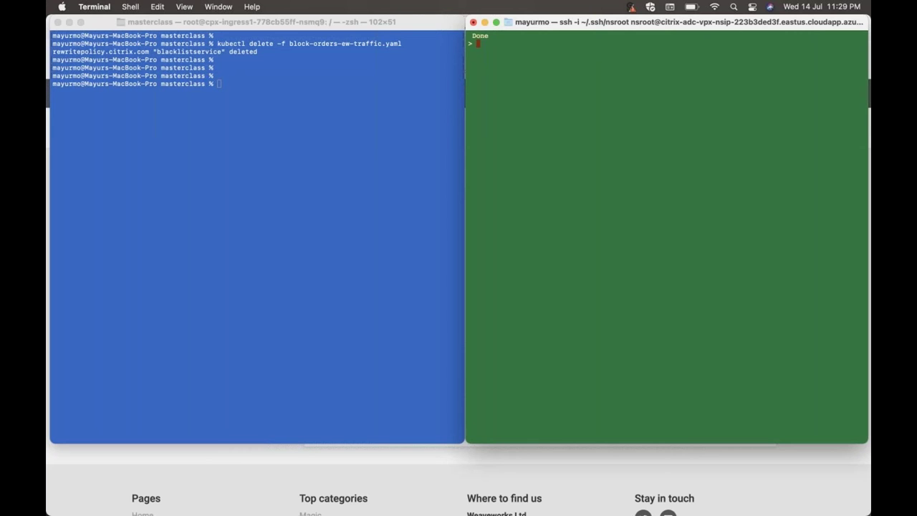
Open waf-blockurl.yaml in vim in the local masterclass terminal.
{"action": "left_click", "coordinate": [342, 300]}
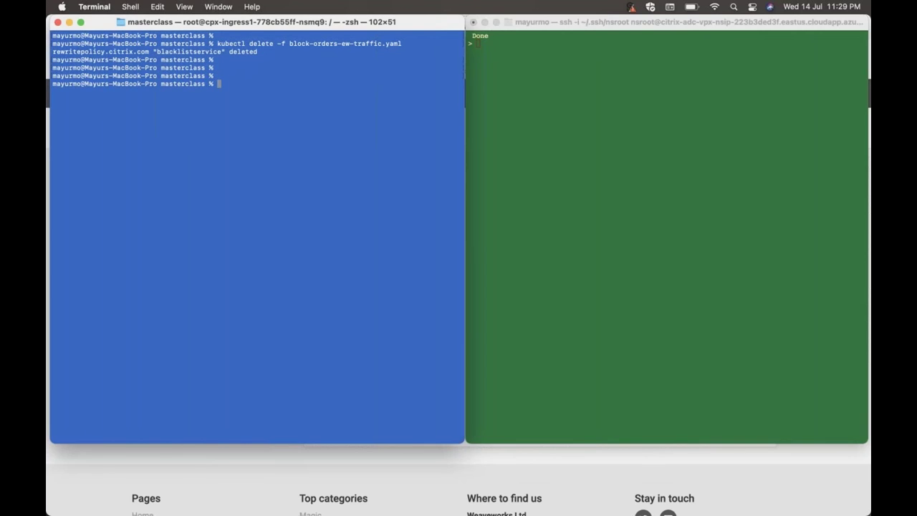
{"action": "type", "text": "vim waf-"}
{"action": "key", "text": "Tab"}
{"action": "key", "text": "Return"}
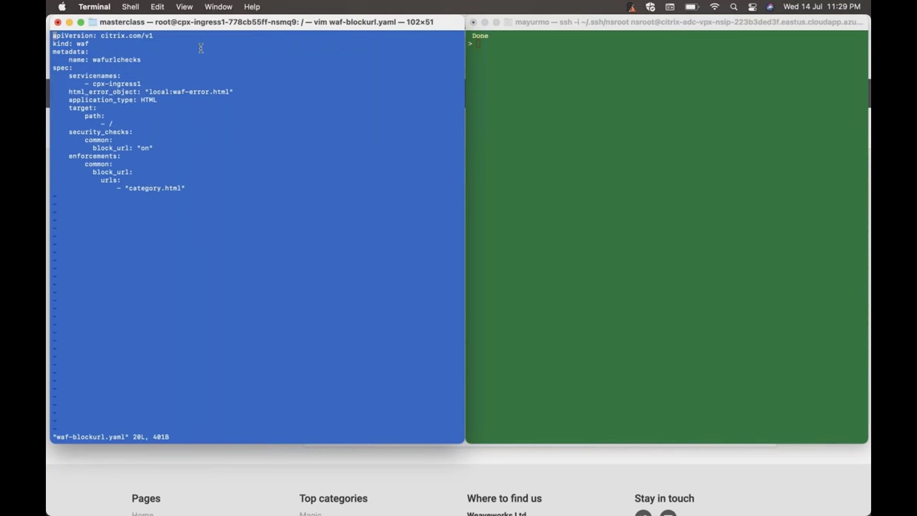
Highlight the waf kind, the cpx-ingress1 service and the category.html block_url rule, and quit vim without saving.
{"action": "double_click", "coordinate": [83, 43]}
{"action": "left_click_drag", "start_coordinate": [142, 83], "coordinate": [93, 80]}
{"action": "left_click_drag", "start_coordinate": [194, 188], "coordinate": [48, 172]}
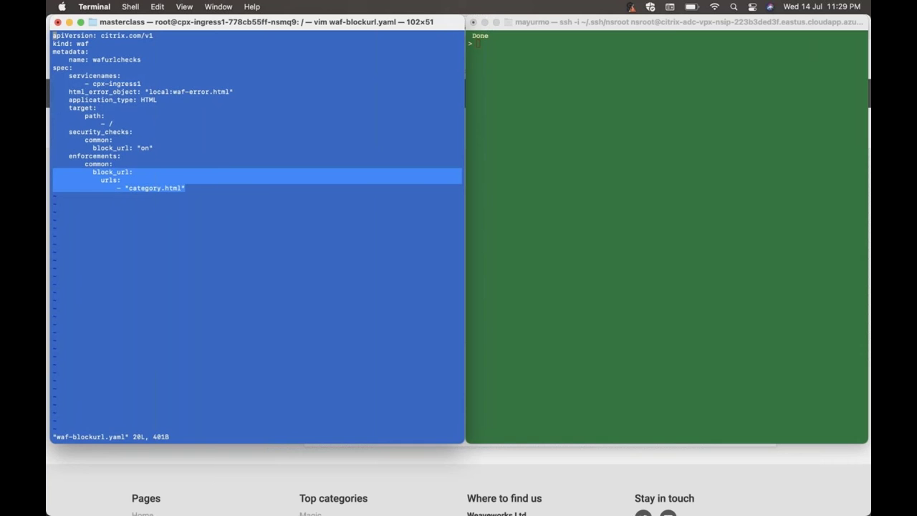
{"action": "left_click", "coordinate": [154, 217]}
{"action": "left_click_drag", "start_coordinate": [192, 187], "coordinate": [126, 189]}
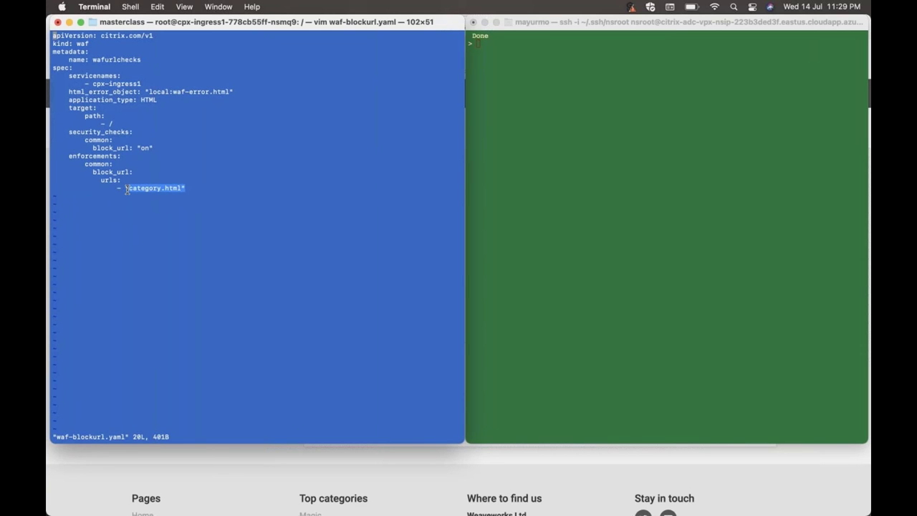
{"action": "left_click", "coordinate": [195, 200]}
{"action": "type", "text": ":q!"}
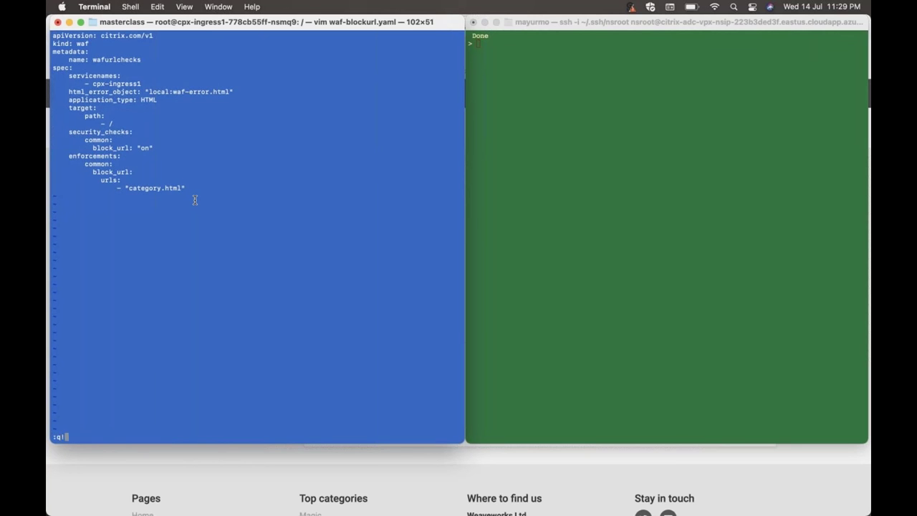
{"action": "key", "text": "Return"}
{"action": "key", "text": "Return"}
Create the WAF URL-blocking resource by running kubectl create -f waf-blockurl.yaml.
{"action": "type", "text": "kubectl cre"}
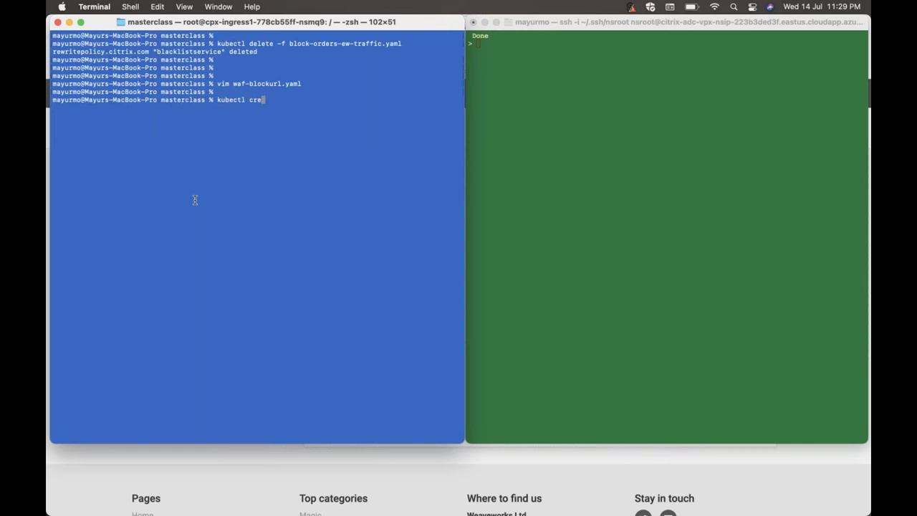
{"action": "type", "text": "ate -f waf-"}
{"action": "key", "text": "Tab"}
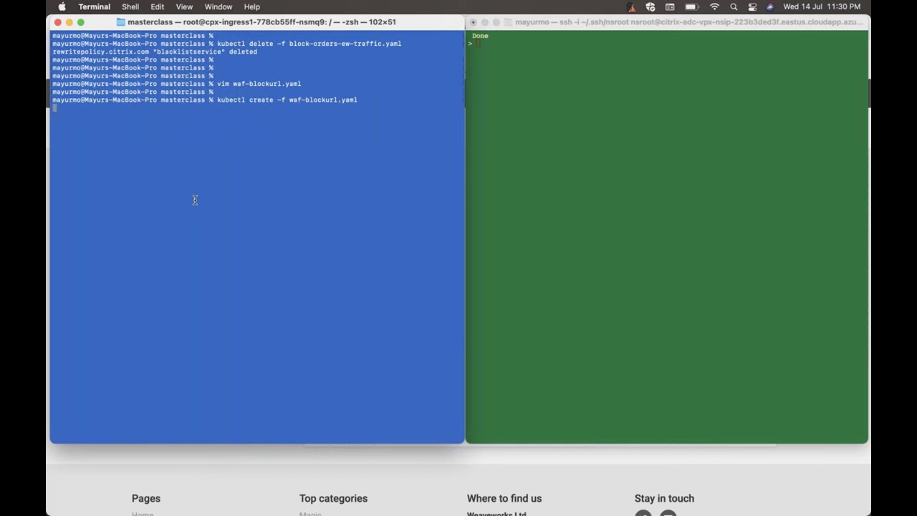
{"action": "key", "text": "Return"}
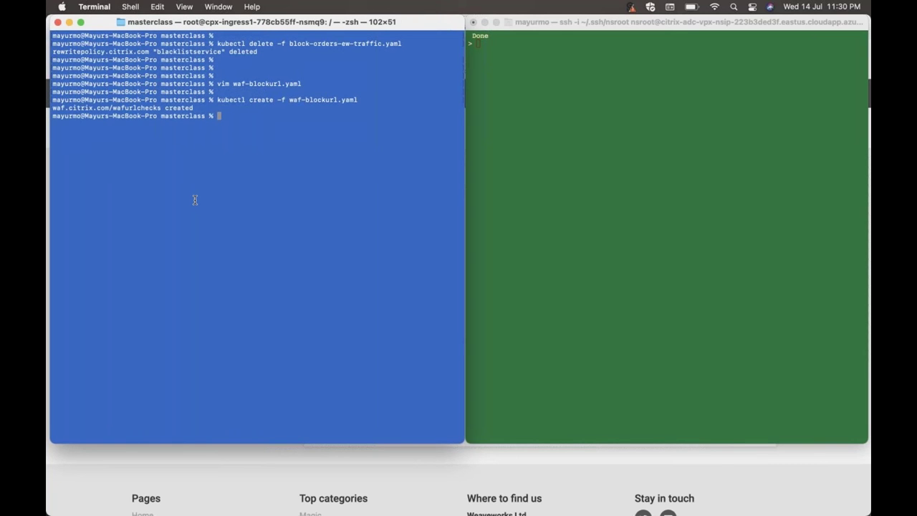
List the application firewall policies in the VPX session with sh appfw policy.
{"action": "left_click", "coordinate": [519, 221]}
{"action": "key", "text": "Return"}
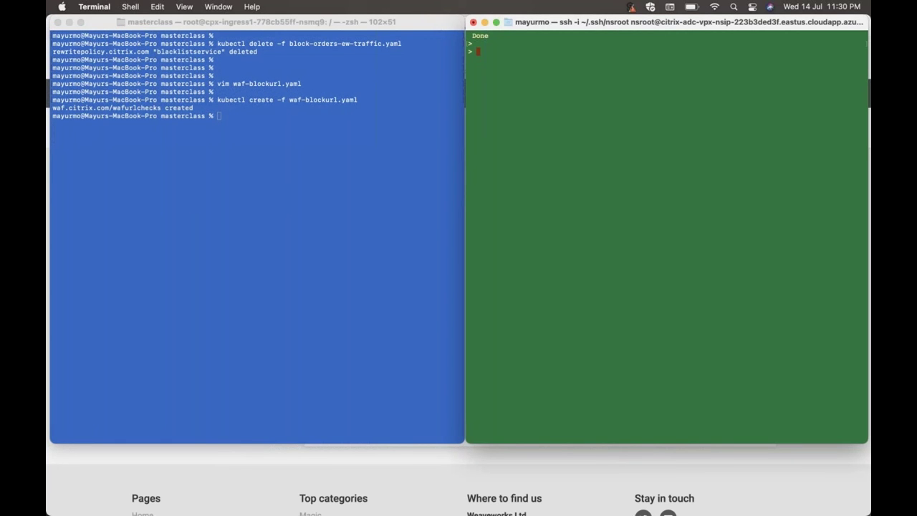
{"action": "type", "text": "sh app"}
{"action": "key", "text": "BackSpace"}
{"action": "type", "text": "pfw policy"}
{"action": "key", "text": "Return"}
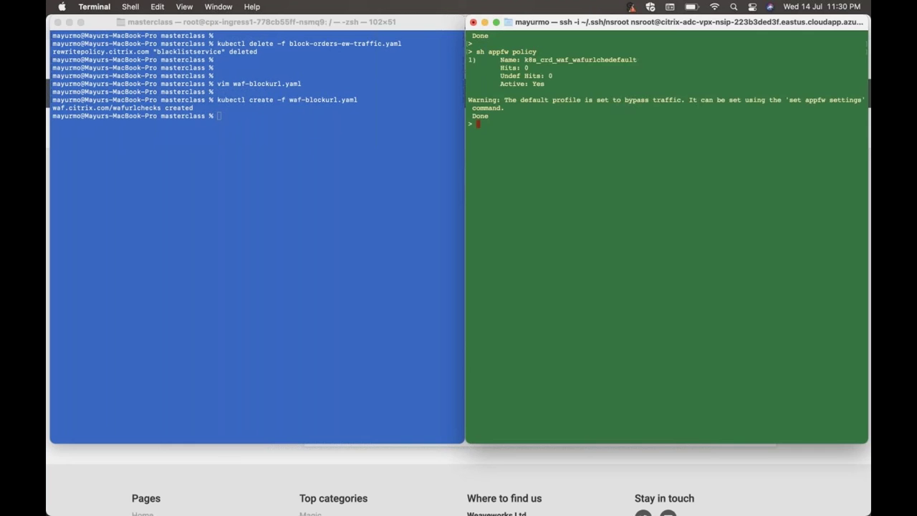
Highlight the hits line and the name of the WAF policy in the VPX output.
{"action": "double_click", "coordinate": [557, 67]}
{"action": "double_click", "coordinate": [572, 61]}
{"action": "left_click", "coordinate": [559, 116]}
{"action": "double_click", "coordinate": [587, 61]}
Switch to Firefox, open the shop's catalogue page and highlight the violation category on the page returned.
{"action": "key", "text": "super+Tab"}
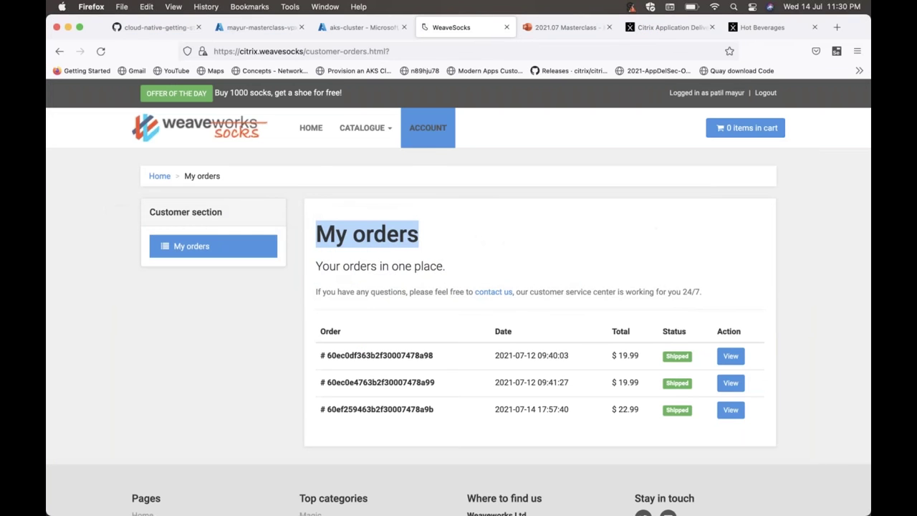
{"action": "left_click", "coordinate": [363, 129]}
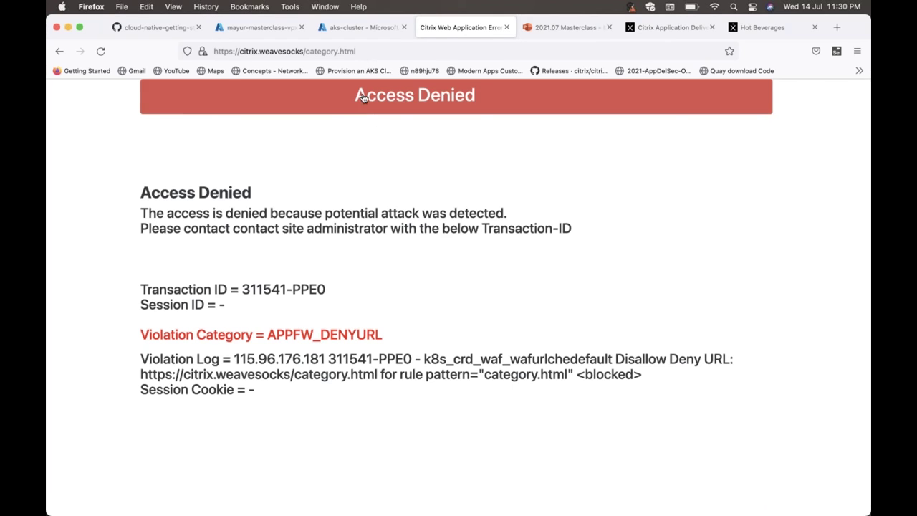
{"action": "left_click_drag", "start_coordinate": [389, 340], "coordinate": [264, 337]}
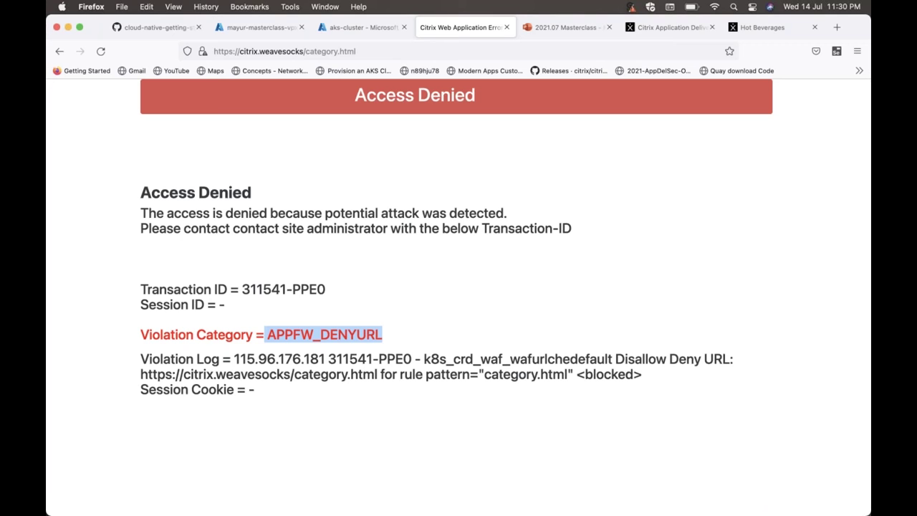
Switch to Terminal, rerun sh appfw policy in the VPX session and highlight the hits line of the WAF policy.
{"action": "key", "text": "super+Tab"}
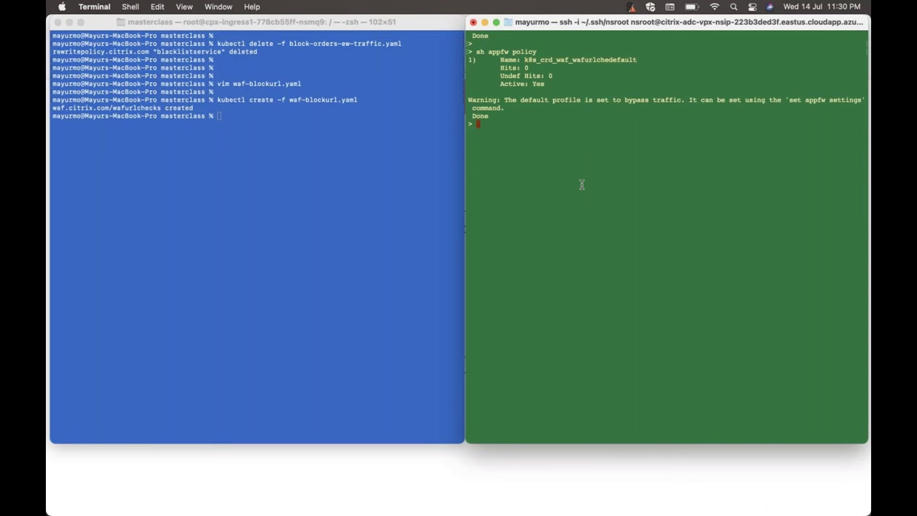
{"action": "key", "text": "Up"}
{"action": "key", "text": "Return"}
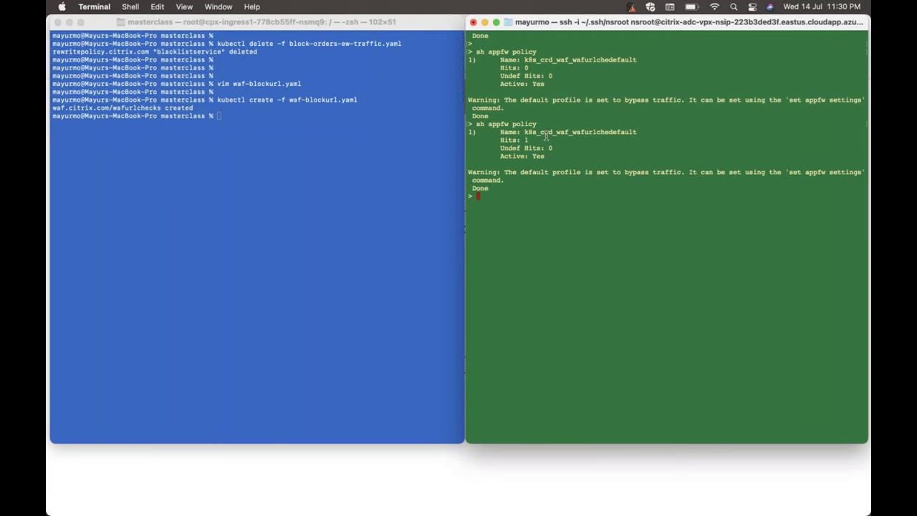
{"action": "left_click_drag", "start_coordinate": [532, 140], "coordinate": [498, 141]}
{"action": "left_click", "coordinate": [366, 128]}
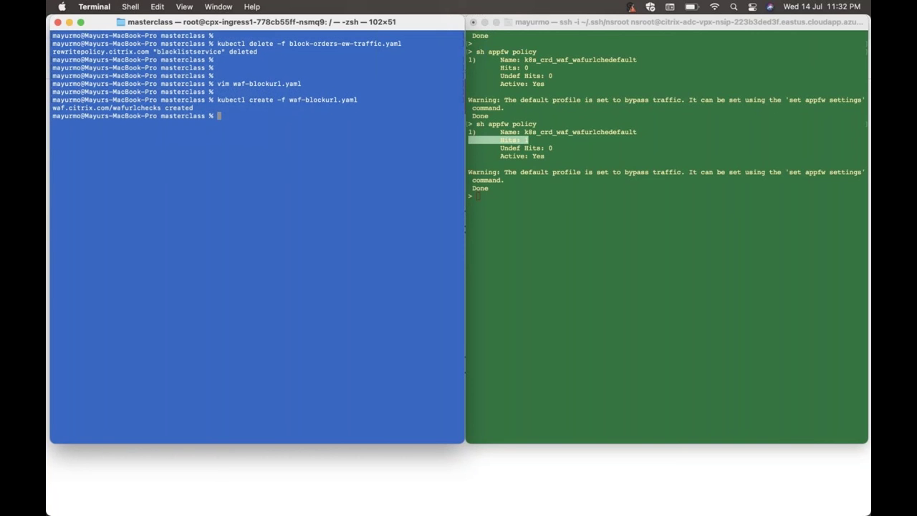
Switch to Firefox, open the Citrix ADM service graph and inspect the metrics of the Tier 1 Ingress, front-end-headless and shipping-headless nodes.
{"action": "key", "text": "super+Tab"}
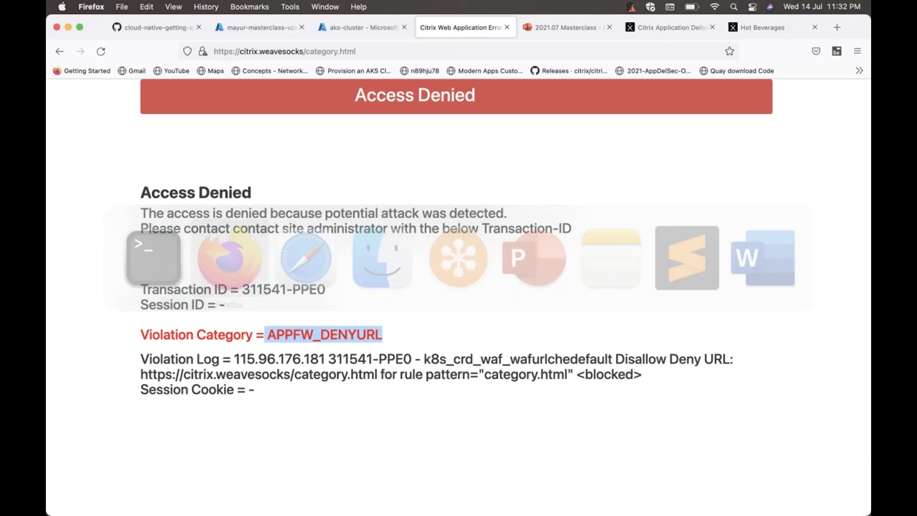
{"action": "left_click", "coordinate": [669, 27]}
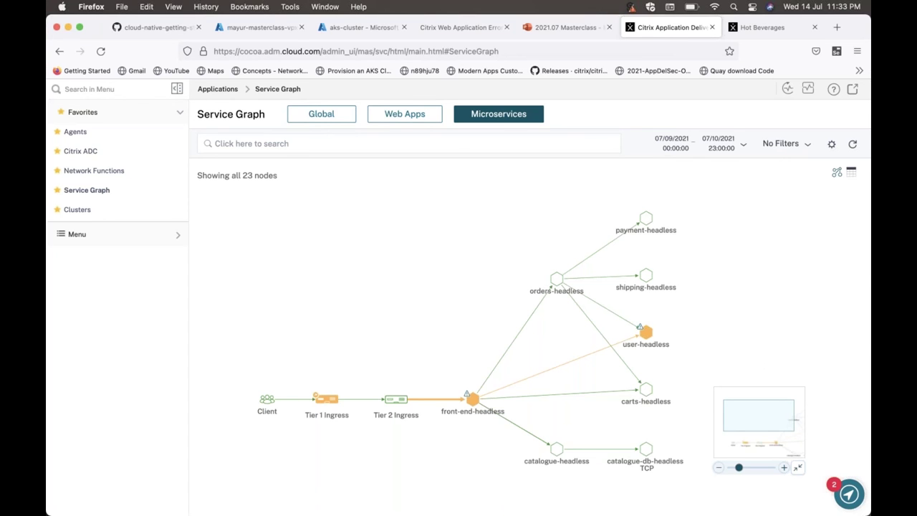
{"action": "mouse_move", "coordinate": [329, 405]}
{"action": "mouse_move", "coordinate": [474, 405]}
{"action": "mouse_move", "coordinate": [647, 273]}
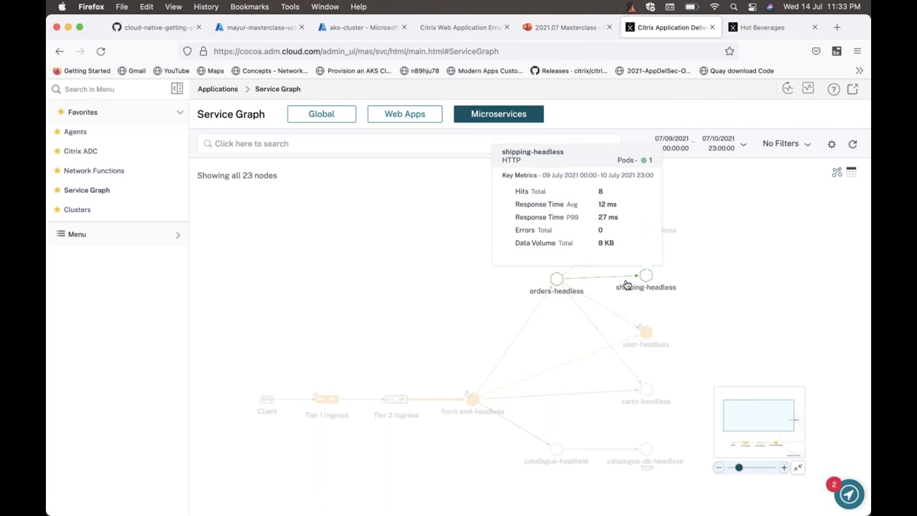
View the details of the front-end-headless service and review its hits, response time, errors and data volume charts.
{"action": "left_click", "coordinate": [476, 405]}
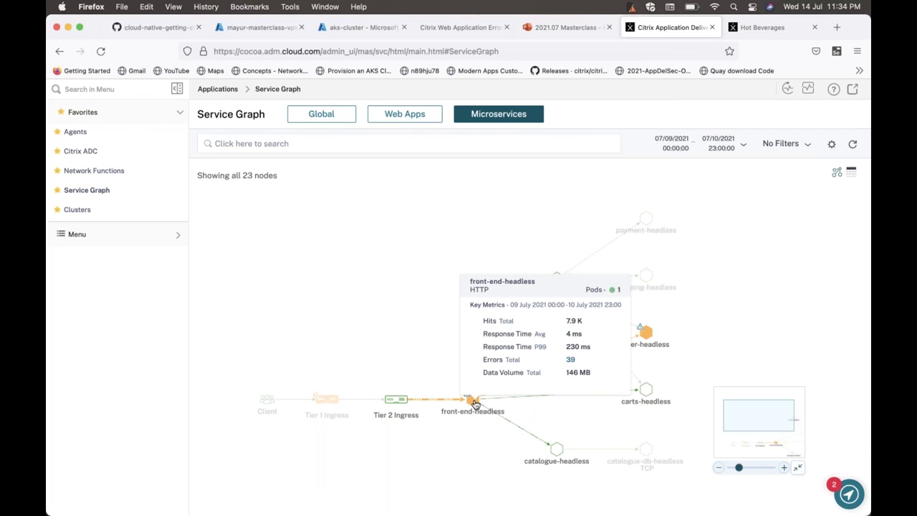
{"action": "left_click", "coordinate": [472, 401]}
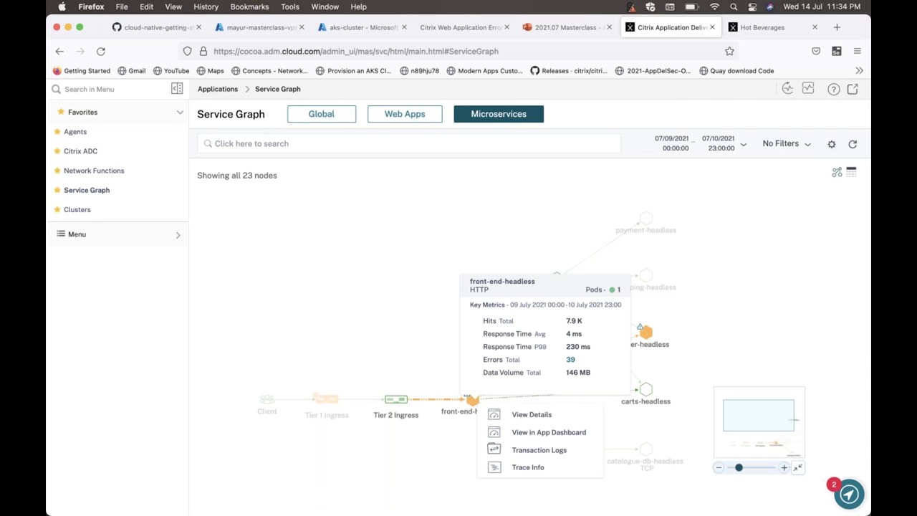
{"action": "left_click", "coordinate": [548, 420]}
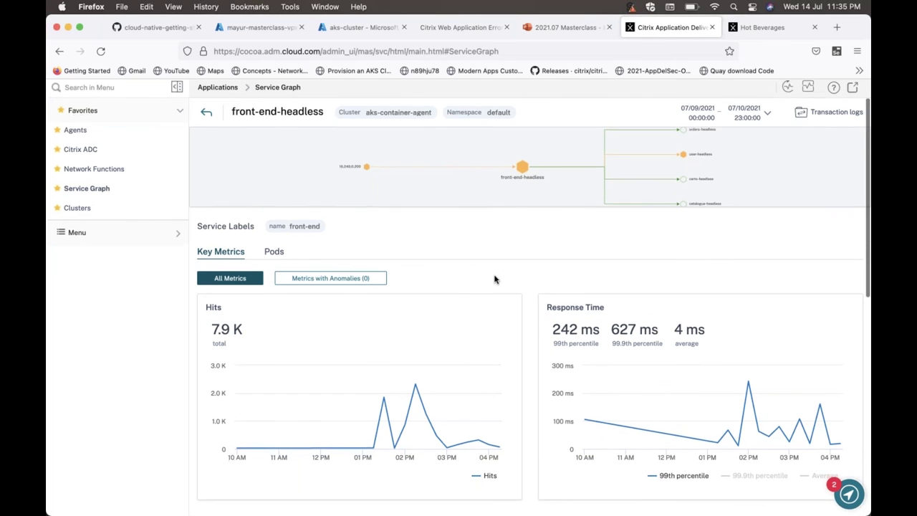
{"action": "scroll", "coordinate": [494, 279], "scroll_direction": "down", "scroll_amount": 3}
{"action": "scroll", "coordinate": [494, 279], "scroll_direction": "down", "scroll_amount": 1}
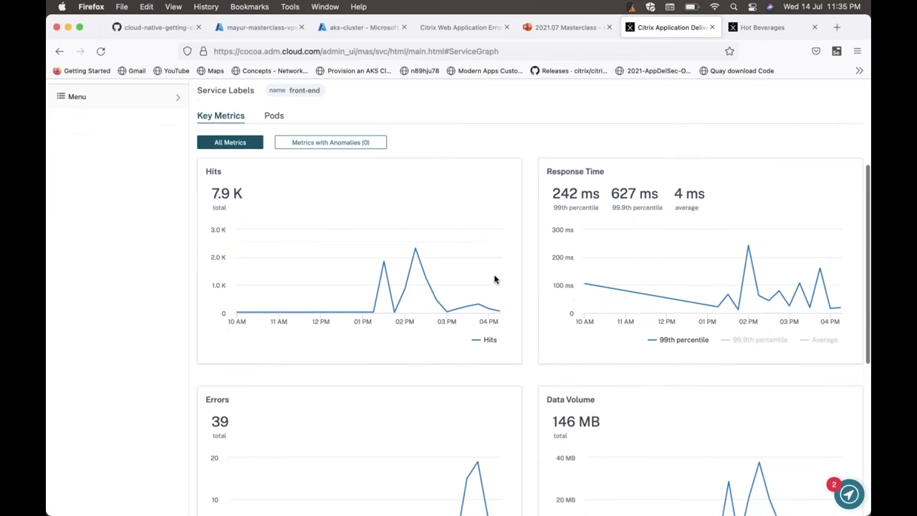
{"action": "scroll", "coordinate": [494, 280], "scroll_direction": "down", "scroll_amount": 1}
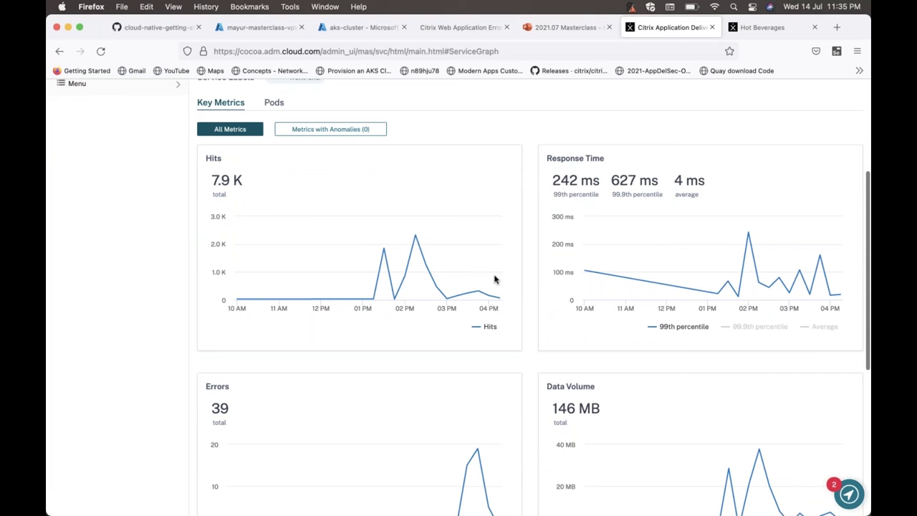
{"action": "scroll", "coordinate": [495, 279], "scroll_direction": "down", "scroll_amount": 3}
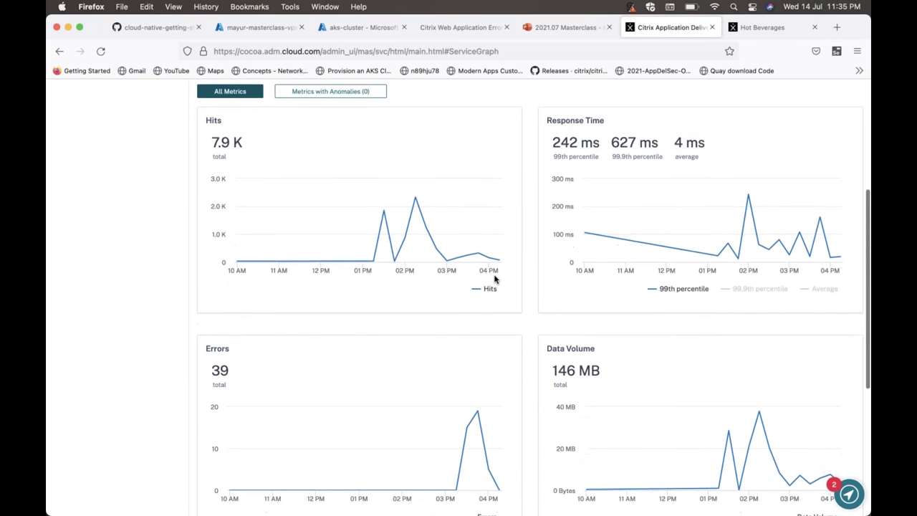
{"action": "scroll", "coordinate": [495, 279], "scroll_direction": "down", "scroll_amount": 2}
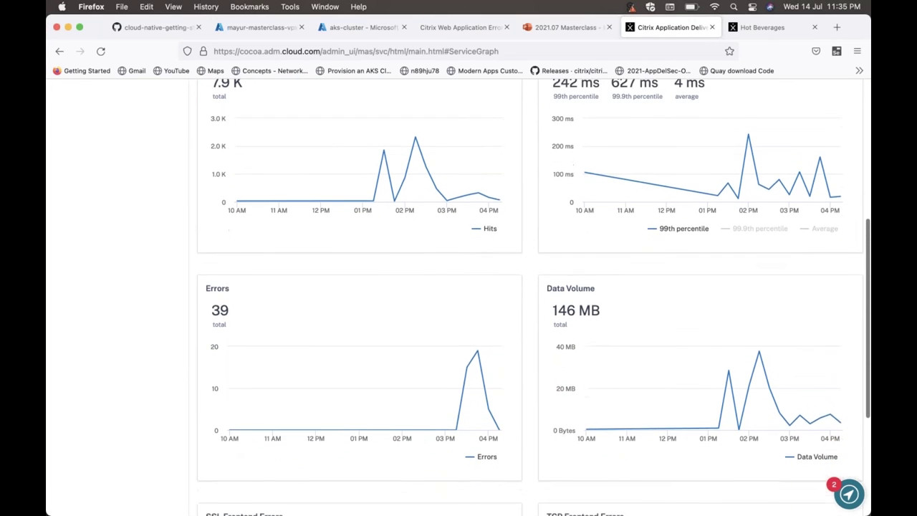
{"action": "scroll", "coordinate": [494, 279], "scroll_direction": "up", "scroll_amount": 8}
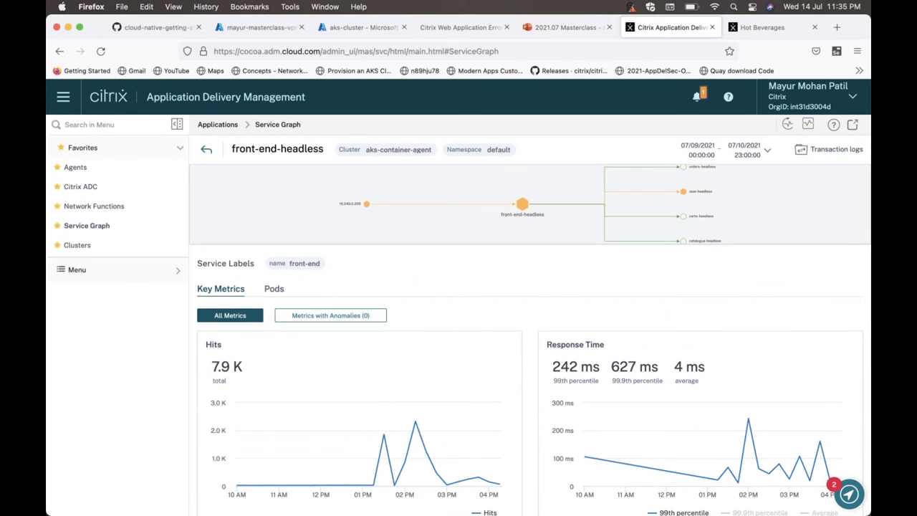
Return to the service graph and open the transaction logs of the front-end-headless service.
{"action": "left_click", "coordinate": [206, 149]}
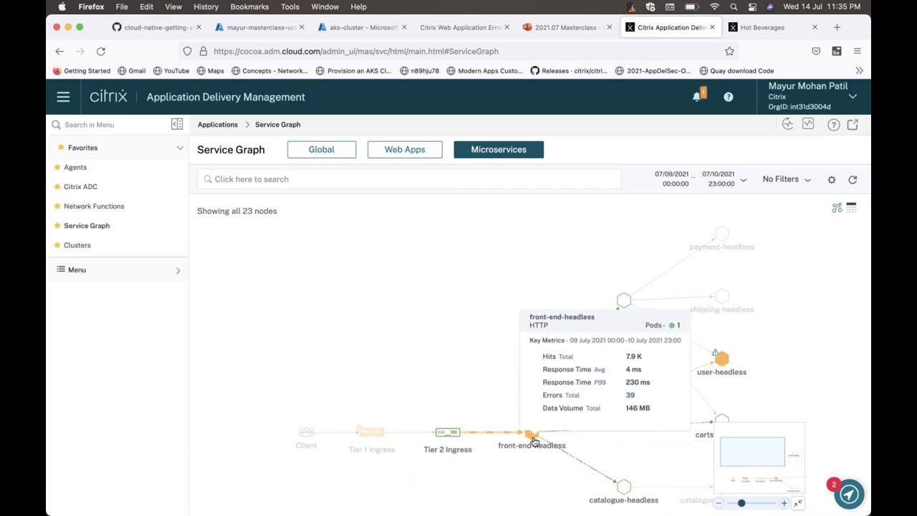
{"action": "left_click", "coordinate": [530, 433]}
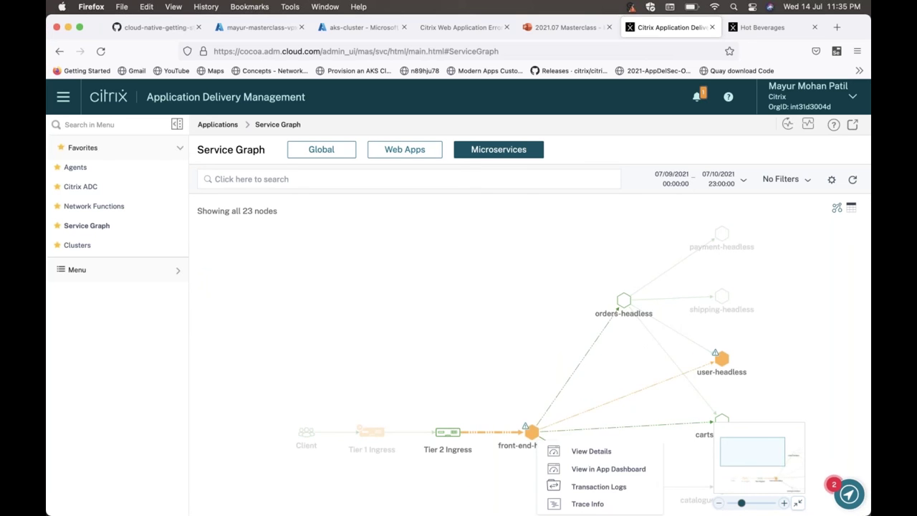
{"action": "left_click", "coordinate": [598, 487]}
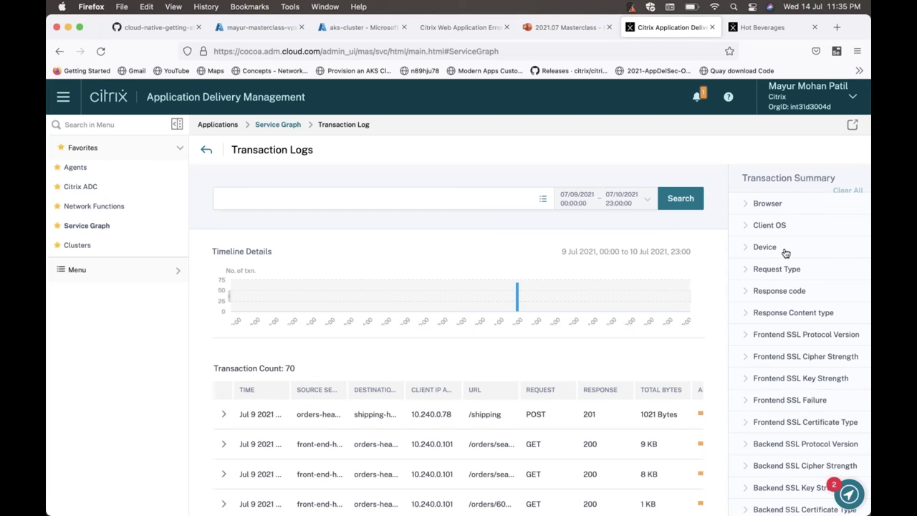
Filter the transaction logs to response code 201.
{"action": "scroll", "coordinate": [785, 252], "scroll_direction": "down", "scroll_amount": 2}
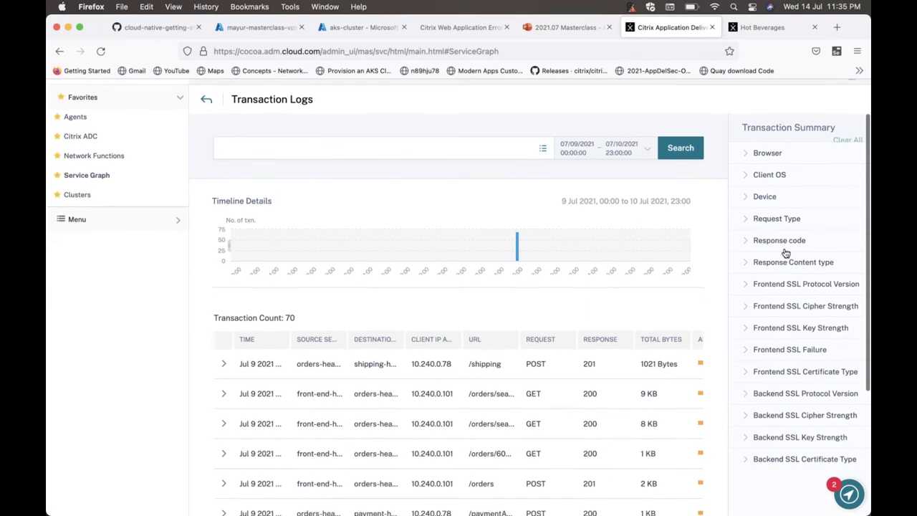
{"action": "left_click", "coordinate": [748, 239]}
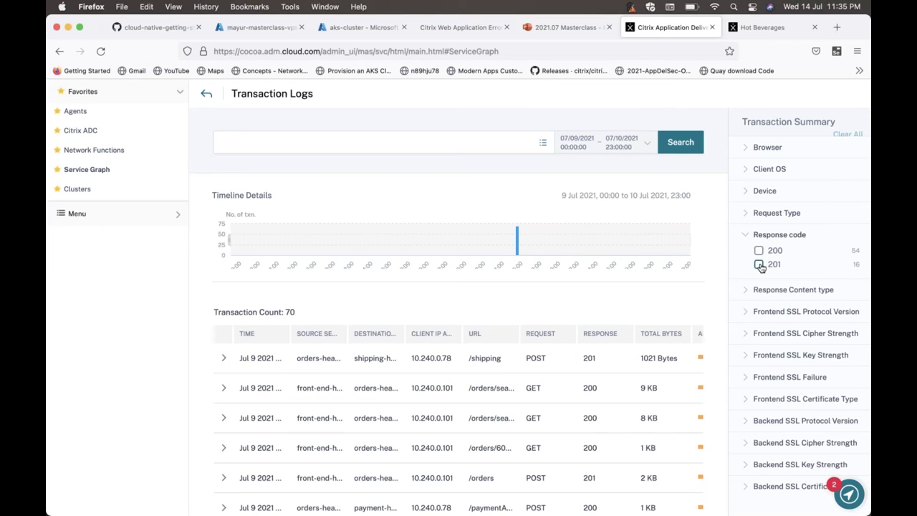
{"action": "left_click", "coordinate": [759, 266]}
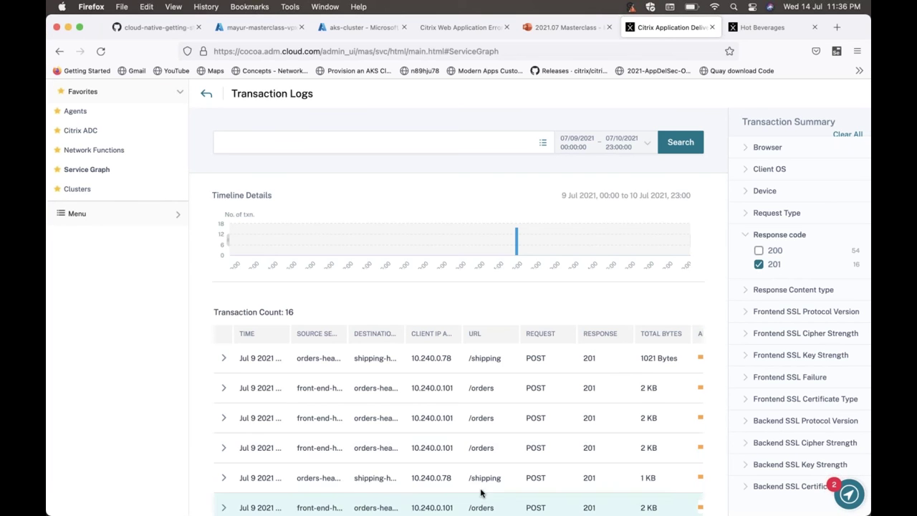
Expand the fifth logged transaction, the 1 KB POST to /shipping from the orders service.
{"action": "scroll", "coordinate": [484, 478], "scroll_direction": "down", "scroll_amount": 3}
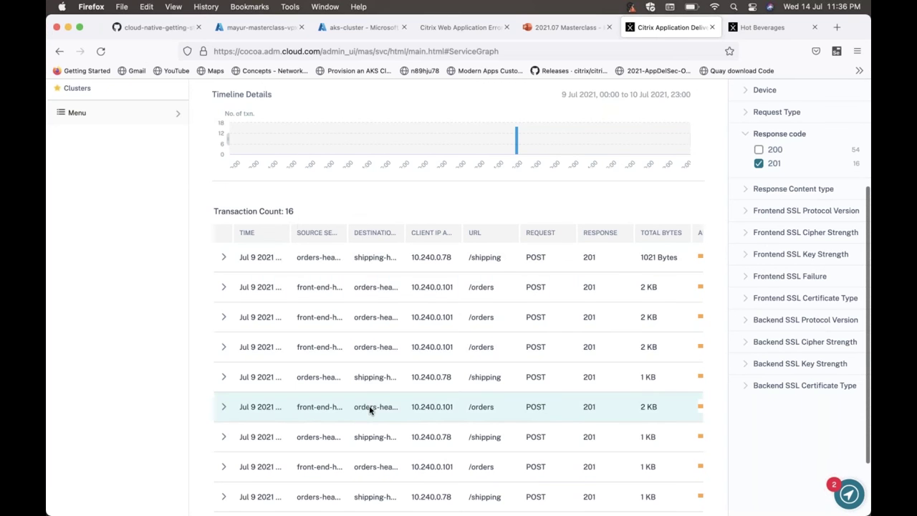
{"action": "scroll", "coordinate": [369, 382], "scroll_direction": "down", "scroll_amount": 1}
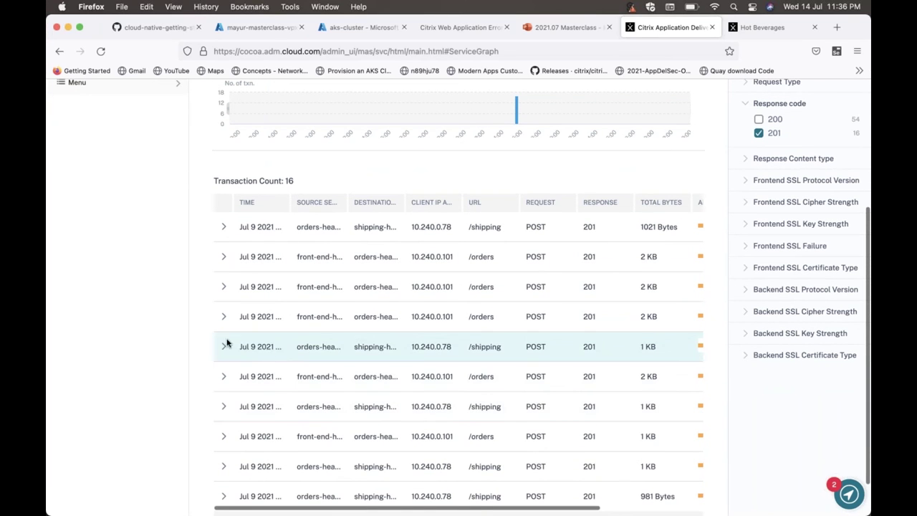
{"action": "left_click", "coordinate": [290, 350]}
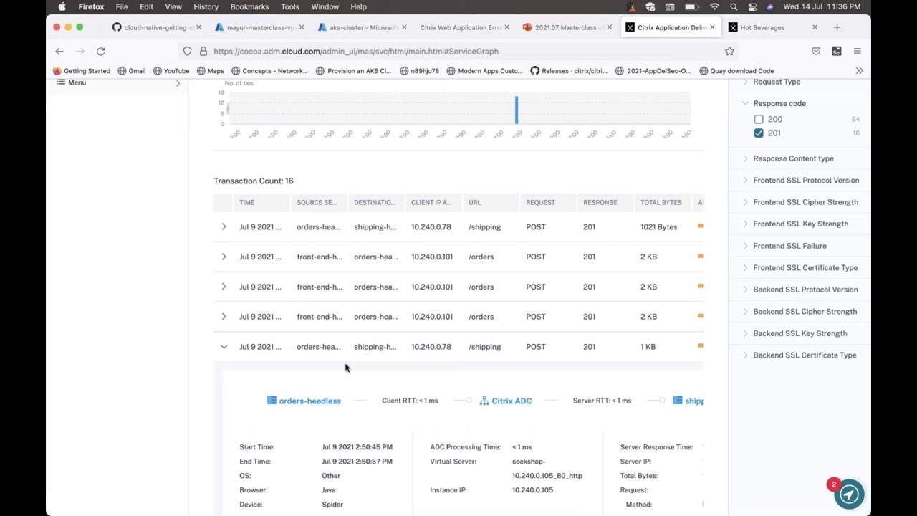
{"action": "scroll", "coordinate": [345, 367], "scroll_direction": "down", "scroll_amount": 2}
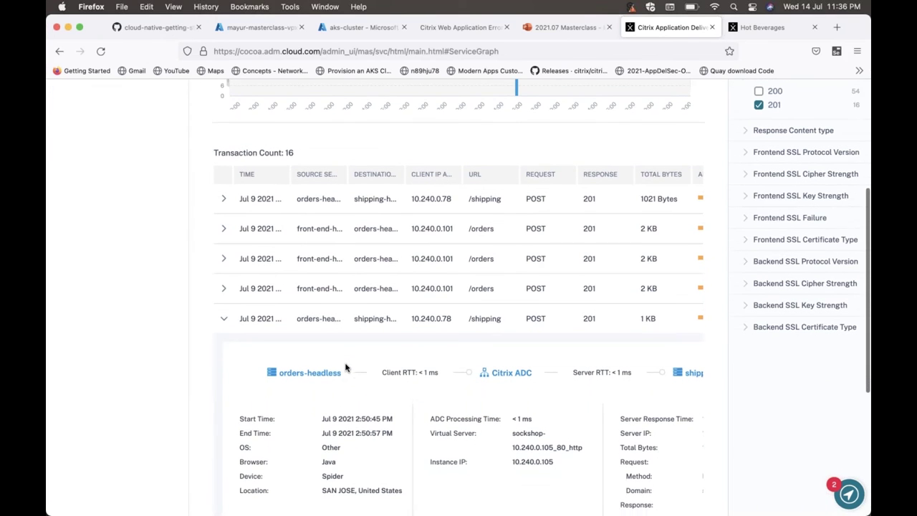
{"action": "scroll", "coordinate": [345, 368], "scroll_direction": "down", "scroll_amount": 2}
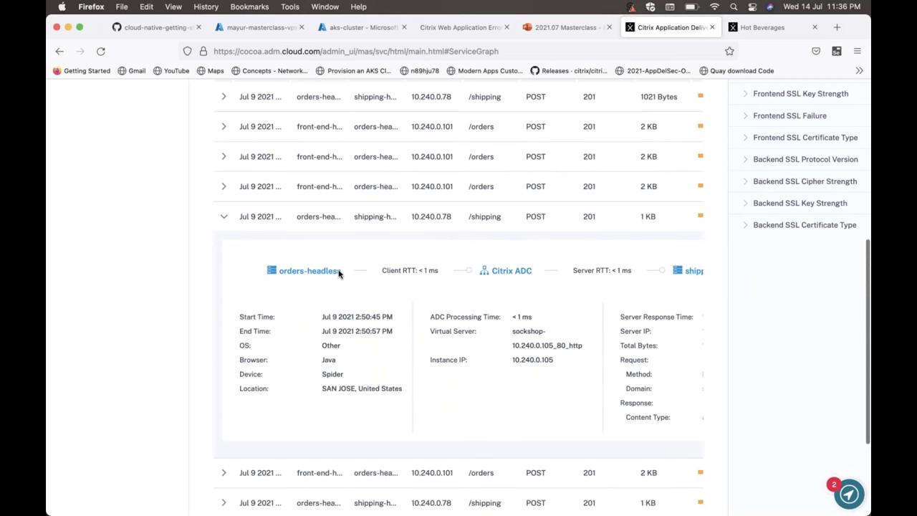
Examine the expanded transaction's Citrix ADC and shipping-headless details, including server response time, server IP and request method.
{"action": "scroll", "coordinate": [557, 277], "scroll_direction": "right", "scroll_amount": 2}
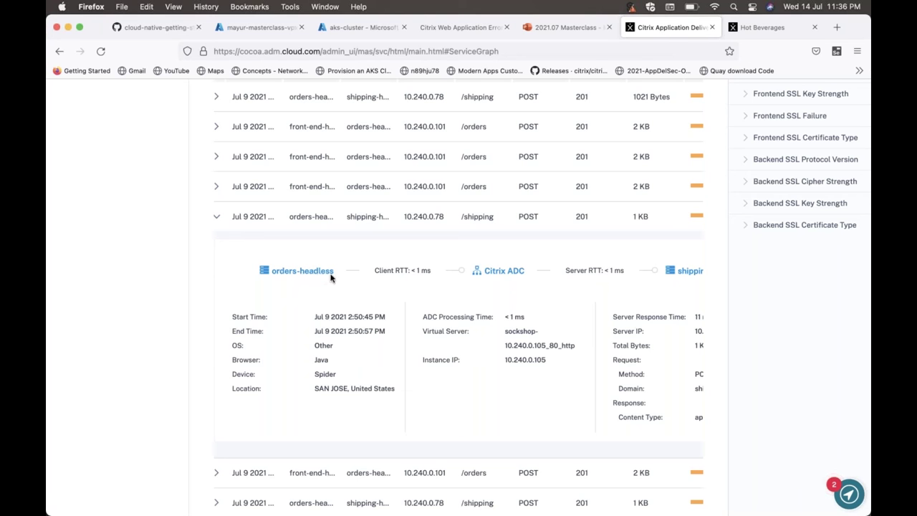
{"action": "scroll", "coordinate": [468, 280], "scroll_direction": "right", "scroll_amount": 3}
{"action": "scroll", "coordinate": [468, 279], "scroll_direction": "right", "scroll_amount": 5}
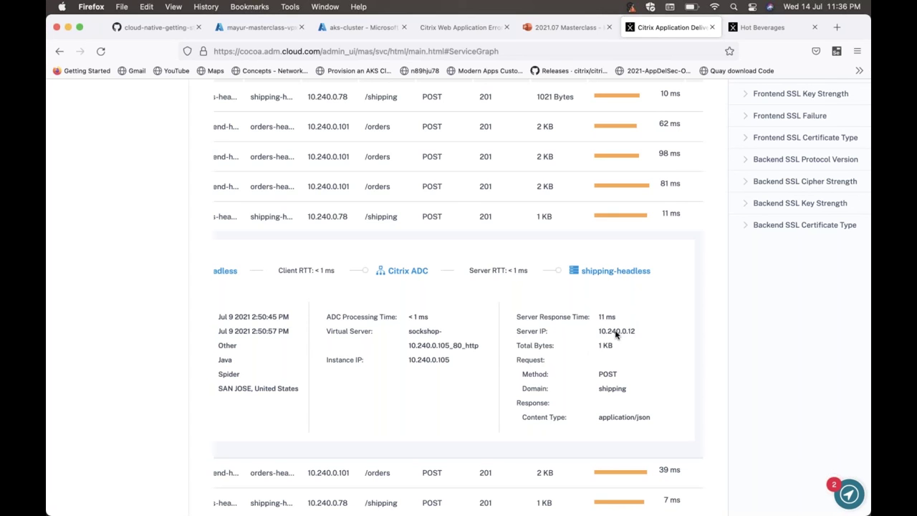
{"action": "scroll", "coordinate": [615, 334], "scroll_direction": "down", "scroll_amount": 1}
{"action": "scroll", "coordinate": [615, 334], "scroll_direction": "up", "scroll_amount": 1}
{"action": "scroll", "coordinate": [614, 334], "scroll_direction": "up", "scroll_amount": 1}
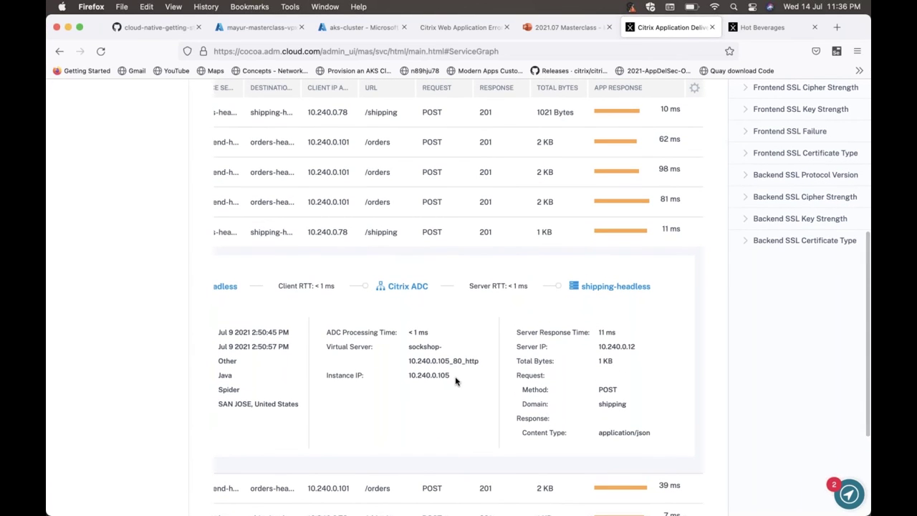
Return to the service graph, open the trace info of the front-end-headless service and look through the trace list.
{"action": "scroll", "coordinate": [455, 382], "scroll_direction": "up", "scroll_amount": 3}
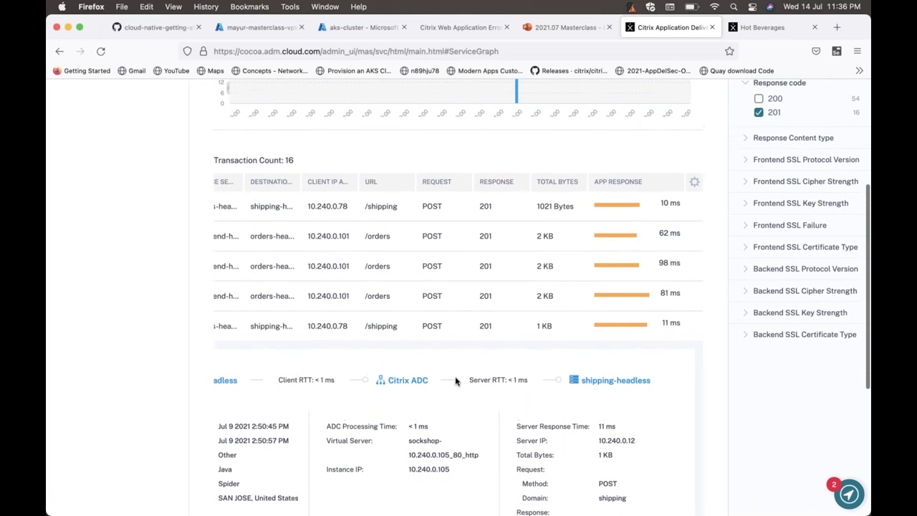
{"action": "scroll", "coordinate": [456, 381], "scroll_direction": "up", "scroll_amount": 2}
{"action": "scroll", "coordinate": [456, 381], "scroll_direction": "up", "scroll_amount": 5}
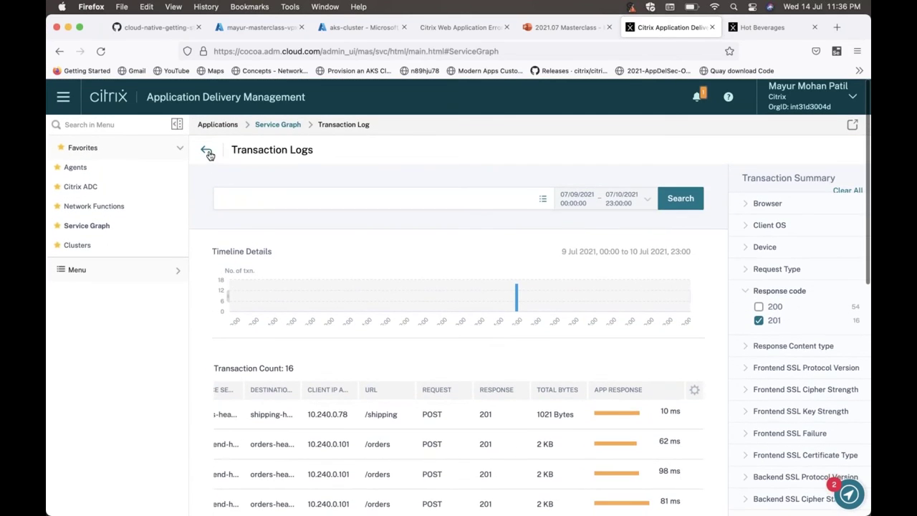
{"action": "left_click", "coordinate": [207, 151]}
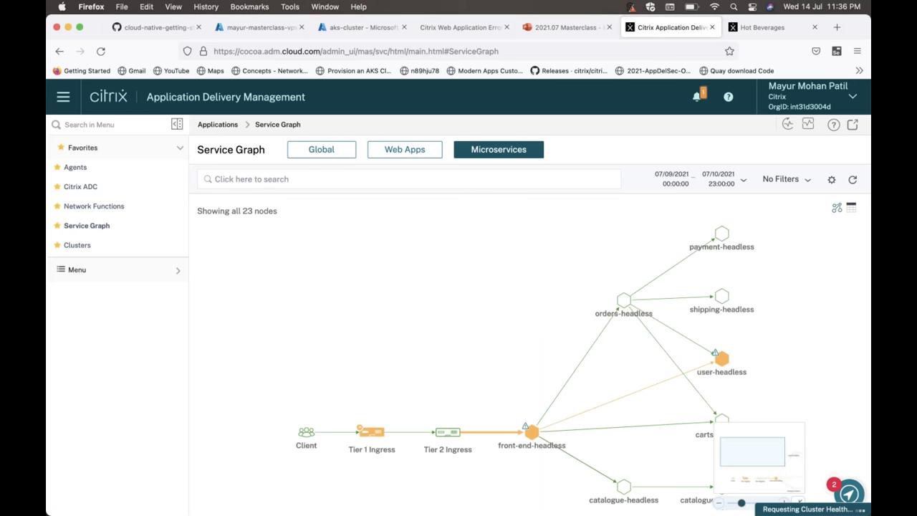
{"action": "mouse_move", "coordinate": [530, 439]}
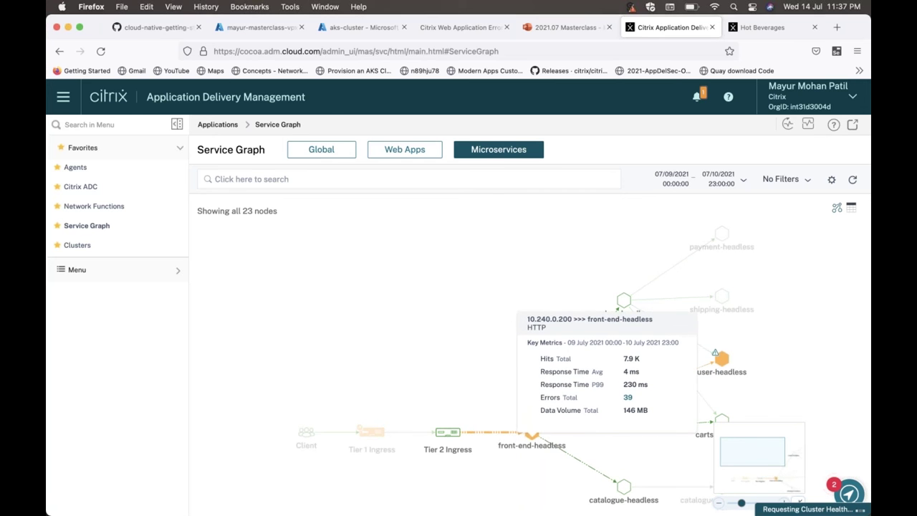
{"action": "left_click", "coordinate": [531, 434]}
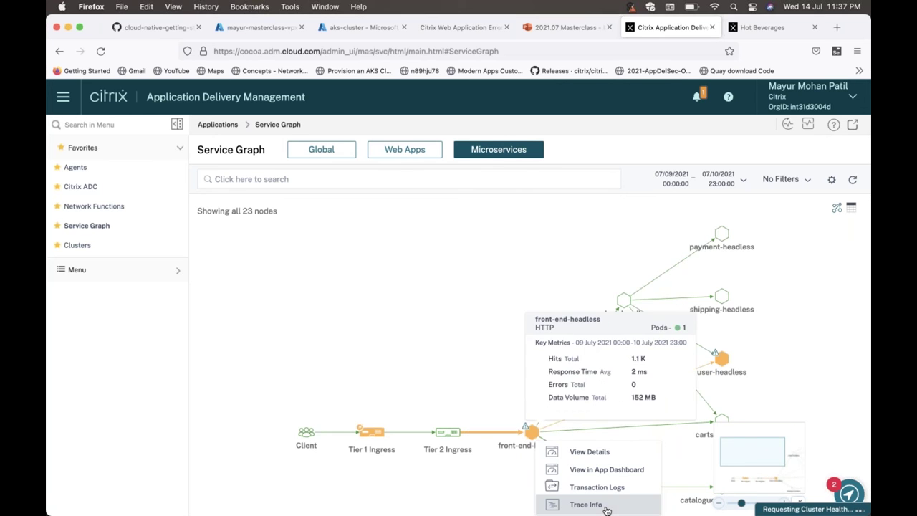
{"action": "left_click", "coordinate": [602, 506]}
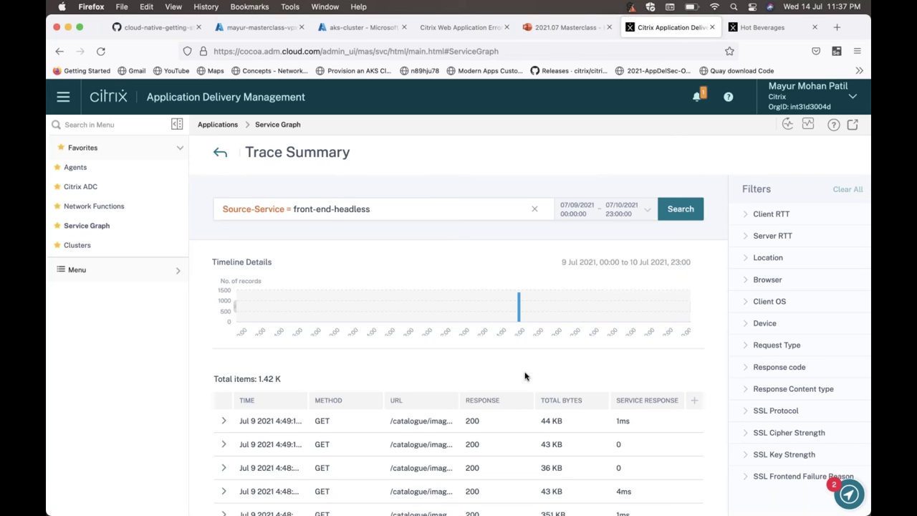
{"action": "scroll", "coordinate": [524, 376], "scroll_direction": "down", "scroll_amount": 3}
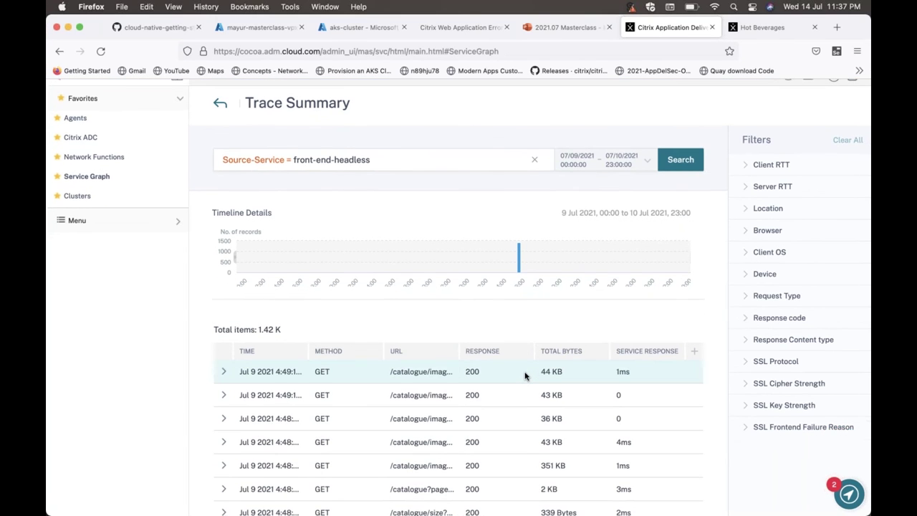
Look through the front-end-headless trace list and expand the Request Type filter.
{"action": "scroll", "coordinate": [524, 376], "scroll_direction": "down", "scroll_amount": 2}
{"action": "scroll", "coordinate": [524, 377], "scroll_direction": "down", "scroll_amount": 4}
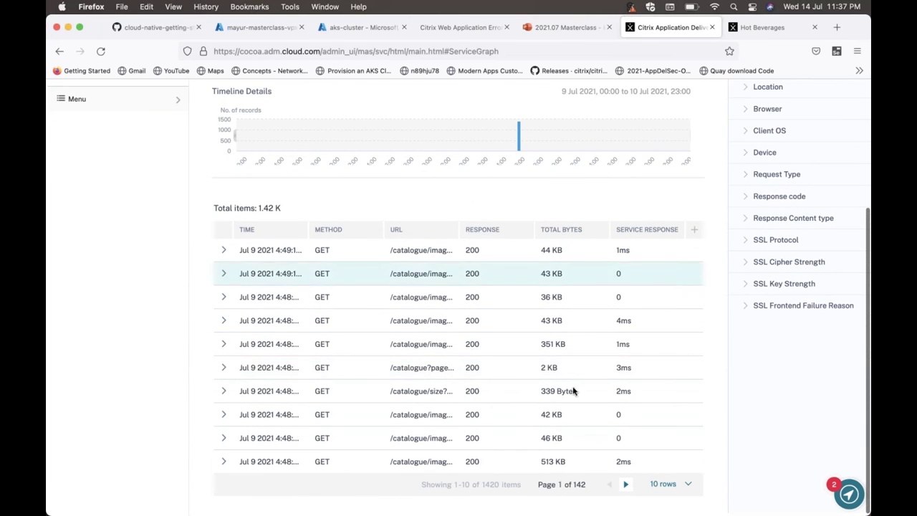
{"action": "scroll", "coordinate": [577, 323], "scroll_direction": "up", "scroll_amount": 8}
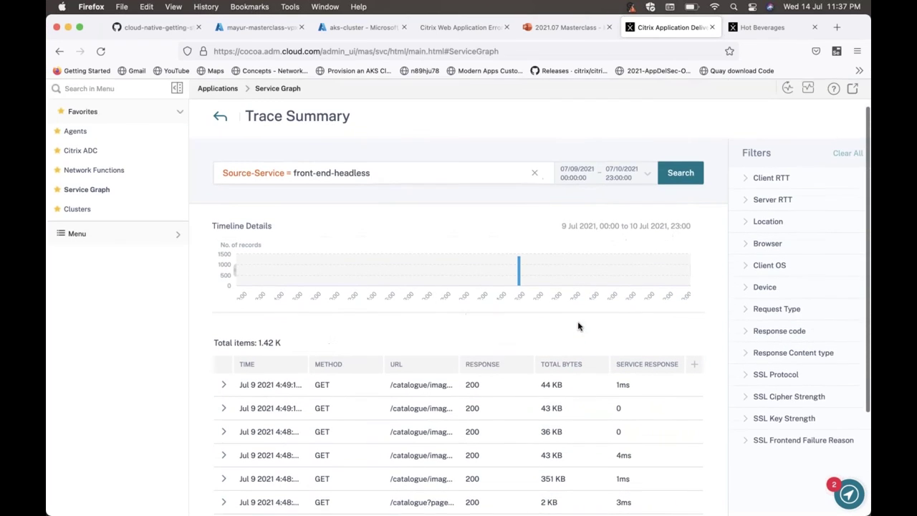
{"action": "scroll", "coordinate": [797, 298], "scroll_direction": "down", "scroll_amount": 2}
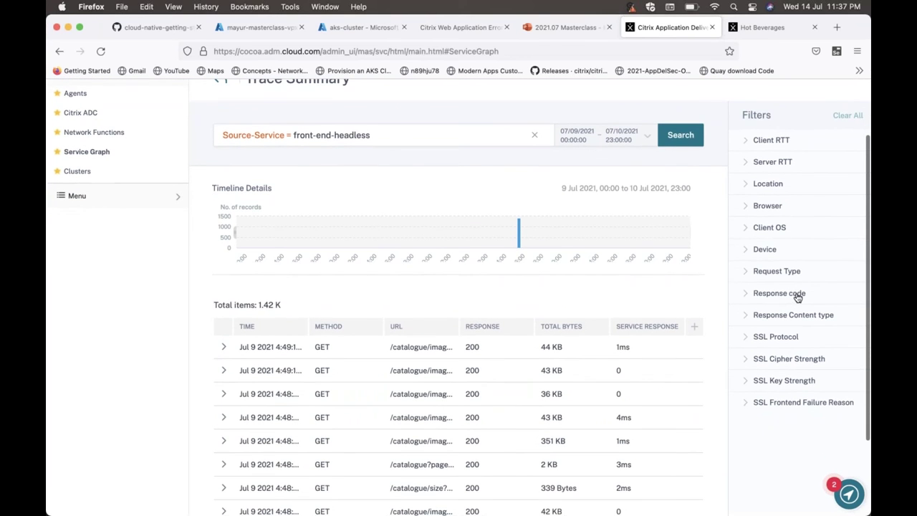
{"action": "left_click", "coordinate": [752, 275]}
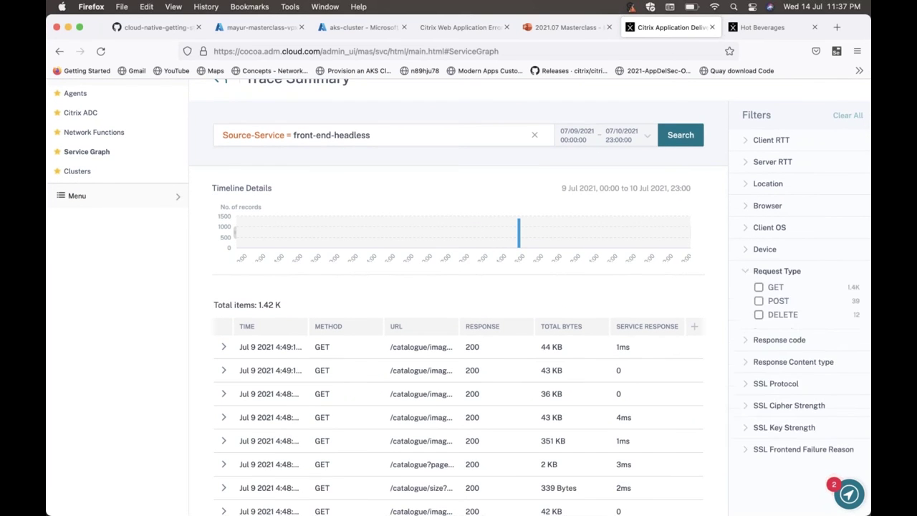
Filter the front-end-headless traces to response code 500.
{"action": "scroll", "coordinate": [758, 286], "scroll_direction": "down", "scroll_amount": 2}
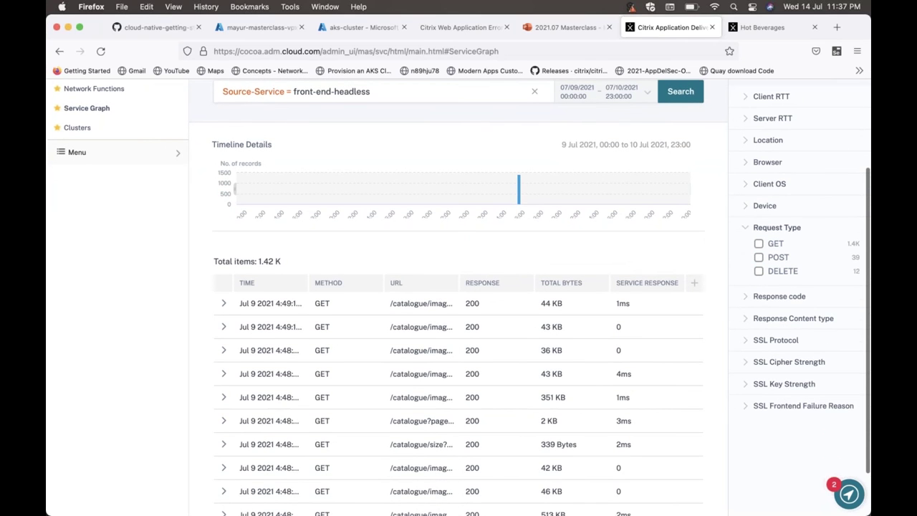
{"action": "scroll", "coordinate": [794, 280], "scroll_direction": "down", "scroll_amount": 2}
{"action": "left_click", "coordinate": [770, 252]}
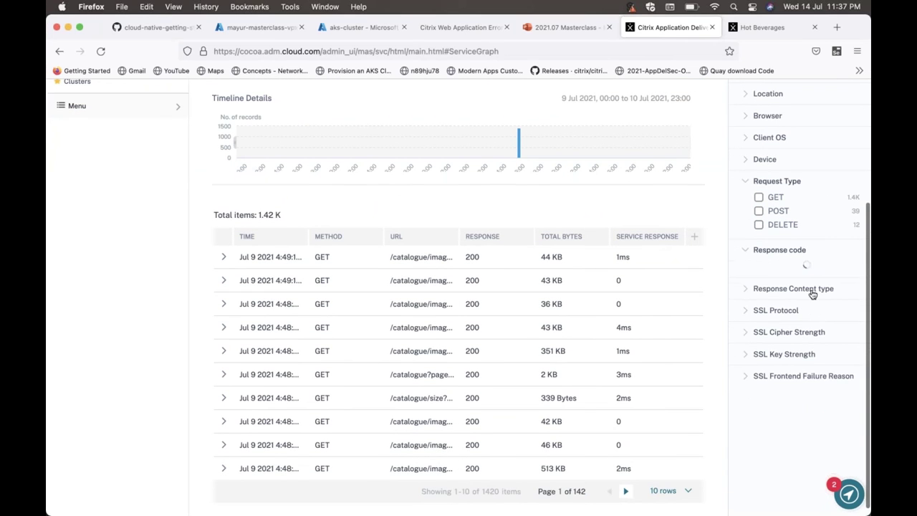
{"action": "scroll", "coordinate": [784, 299], "scroll_direction": "down", "scroll_amount": 1}
{"action": "left_click", "coordinate": [778, 299]}
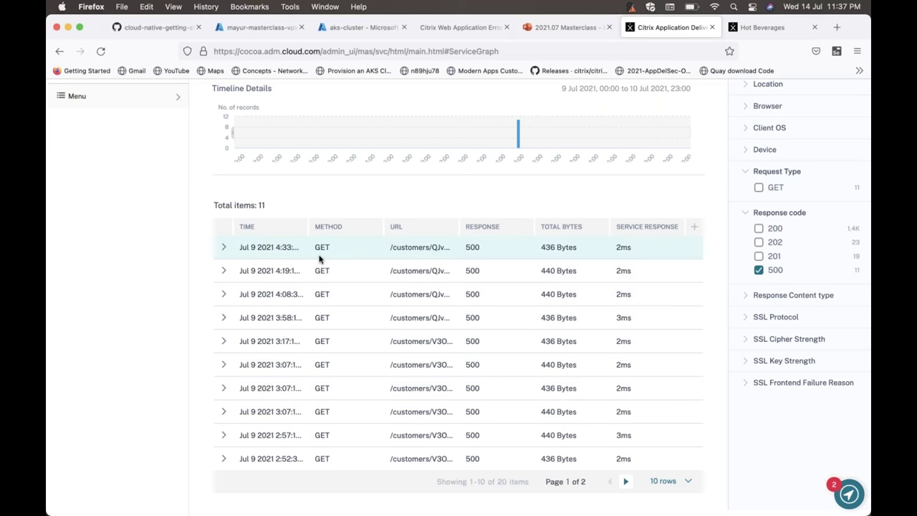
Expand the first 500-response trace, open its trace details and examine the front-end-headless to user-headless call.
{"action": "left_click", "coordinate": [219, 247]}
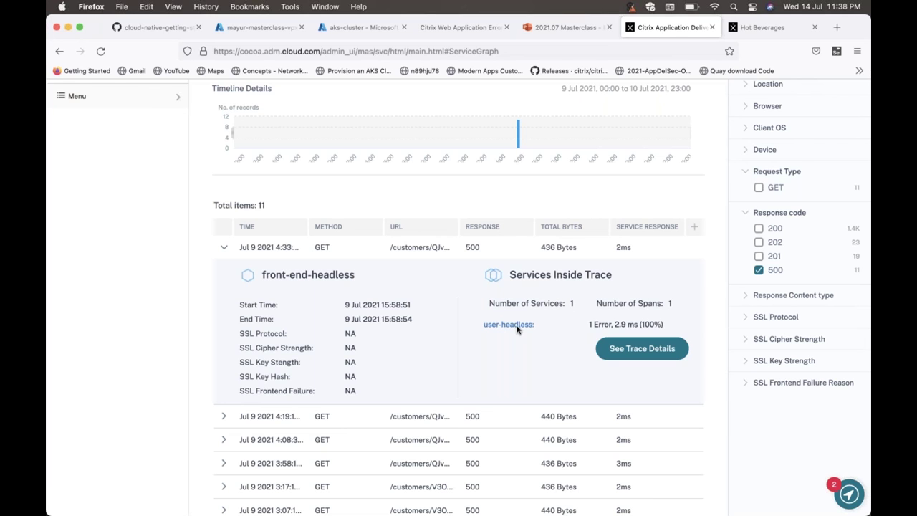
{"action": "left_click", "coordinate": [642, 349]}
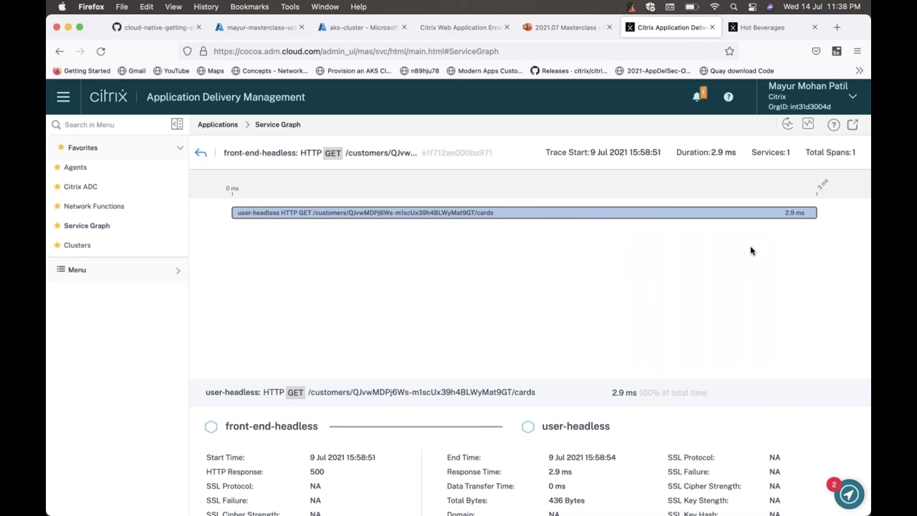
{"action": "scroll", "coordinate": [751, 251], "scroll_direction": "down", "scroll_amount": 1}
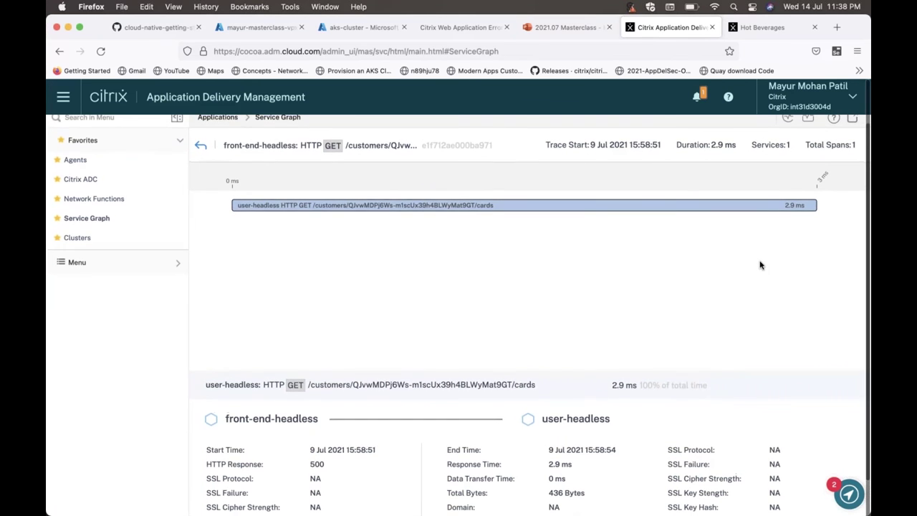
{"action": "scroll", "coordinate": [761, 265], "scroll_direction": "down", "scroll_amount": 2}
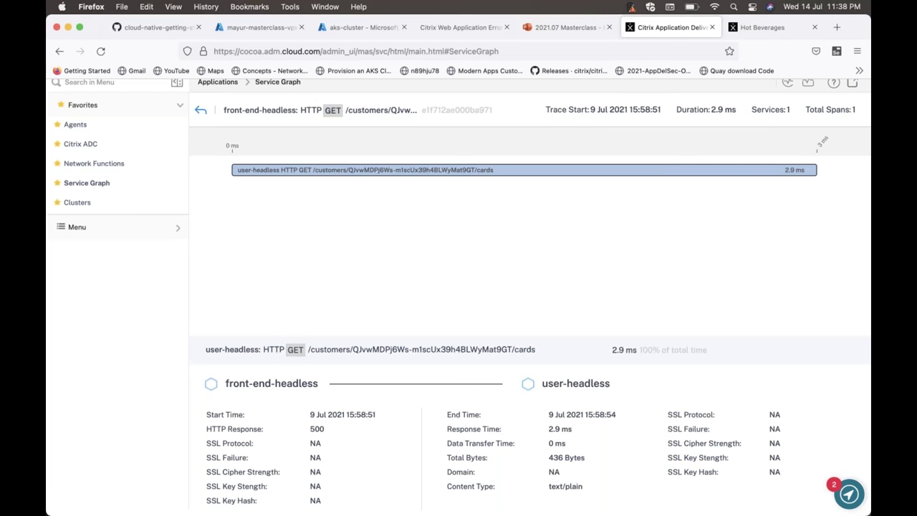
Switch to PowerPoint to present the Demo 2 slide on failover across AWS EKS and Azure AKS.
{"action": "key", "text": "super+Tab"}
{"action": "key", "text": "super+Tab"}
{"action": "key", "text": "super+Tab"}
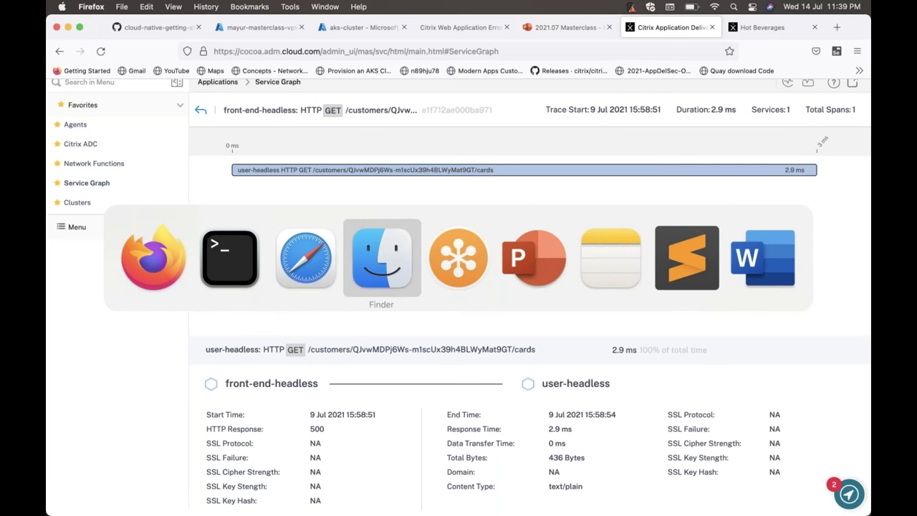
{"action": "left_click", "coordinate": [543, 256]}
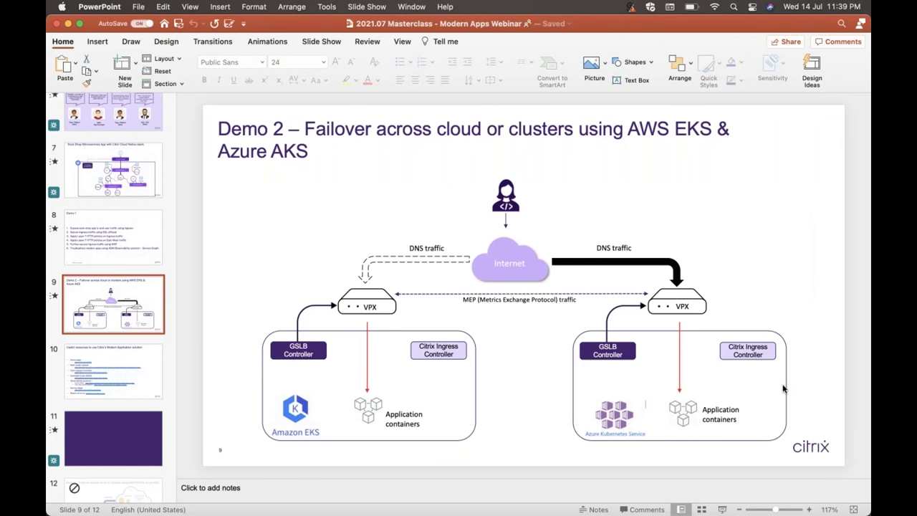
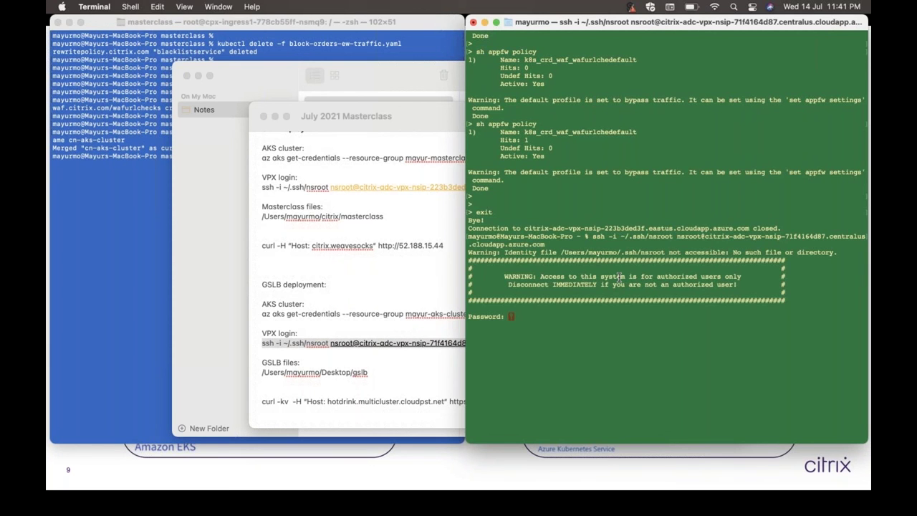
Submit the account password for the VPX SSH login and run sh ns version on the appliance.
{"action": "key", "text": "Return"}
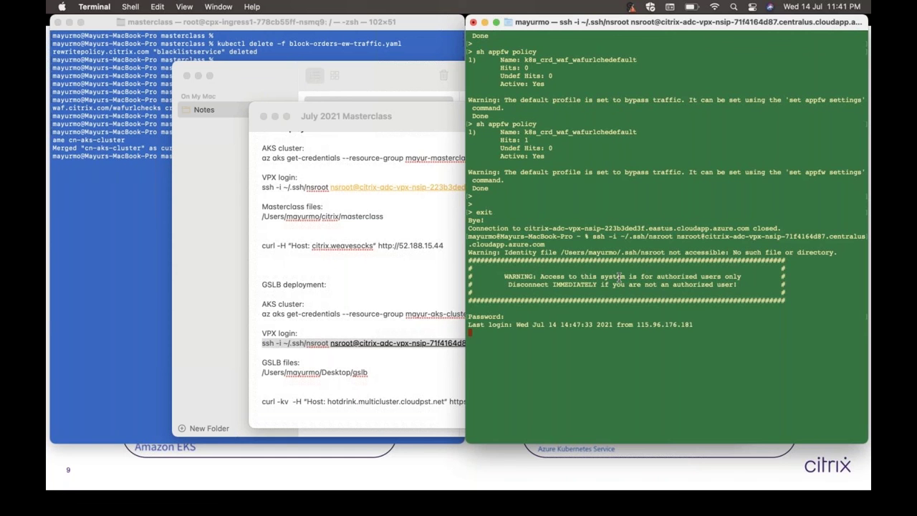
{"action": "key", "text": "Return"}
{"action": "type", "text": "sh ns version"}
{"action": "key", "text": "Return"}
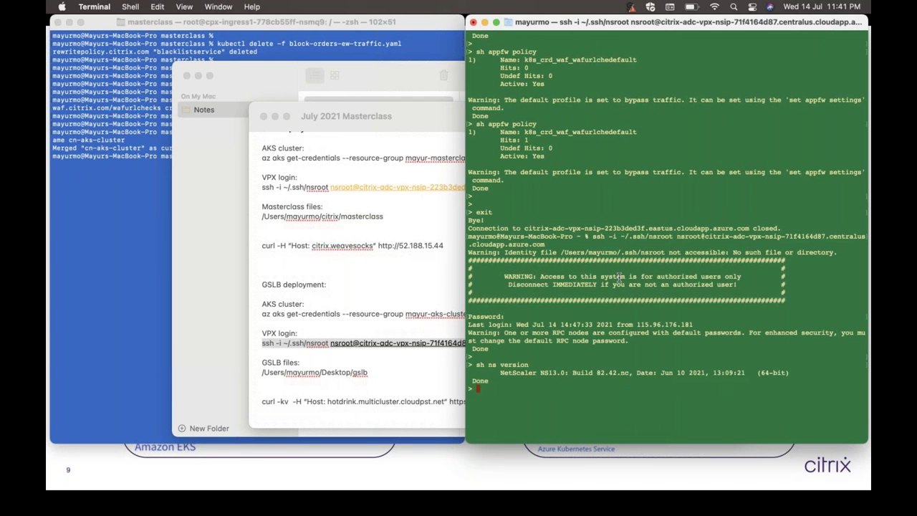
List the pods of the AKS cluster in the masterclass shell with kubectl get pods.
{"action": "left_click", "coordinate": [169, 162]}
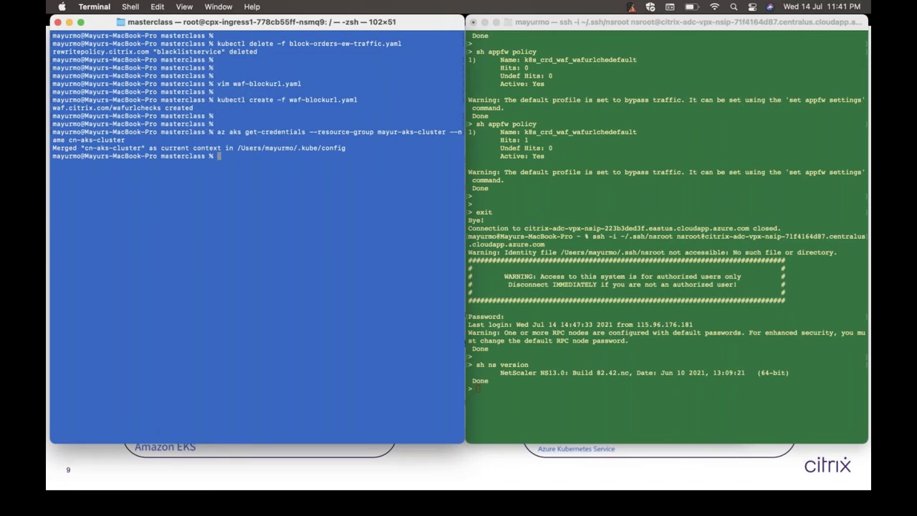
{"action": "key", "text": "Return"}
{"action": "type", "text": "kubec"}
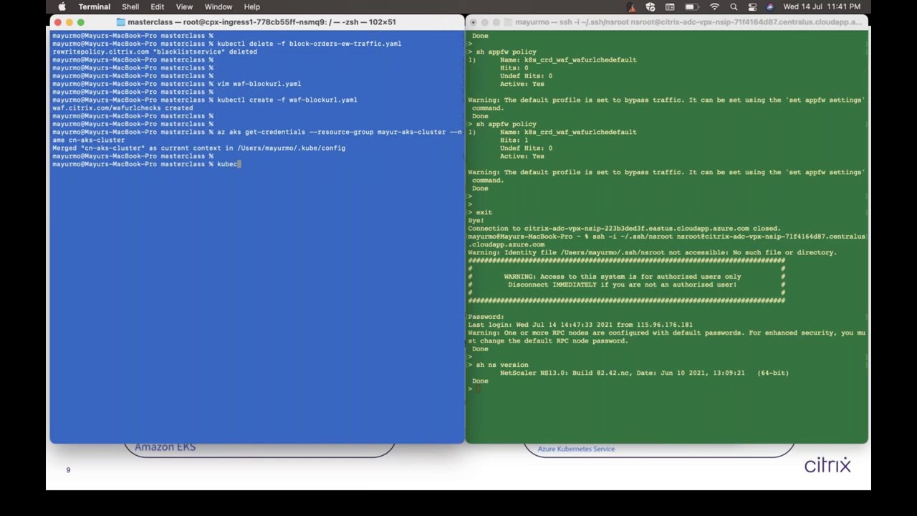
{"action": "type", "text": "tl get pods"}
{"action": "key", "text": "Return"}
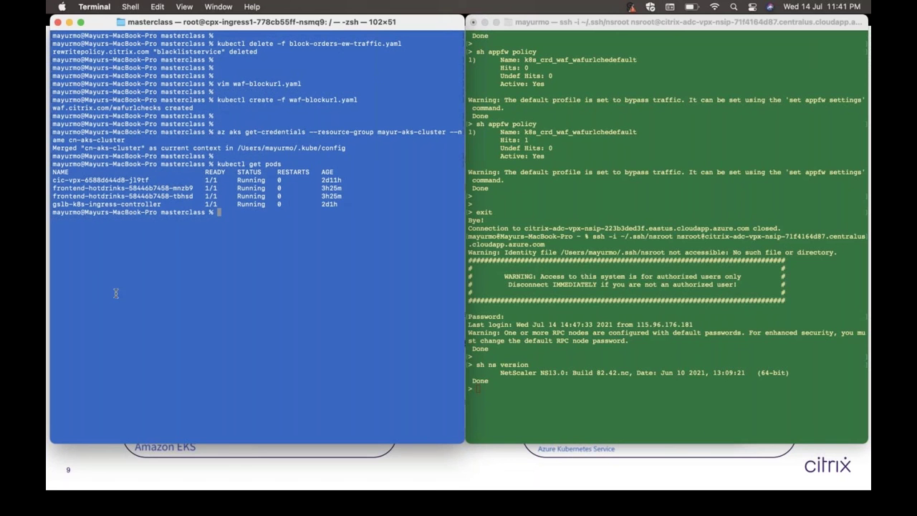
Bring the Demo 2 failover slide forward to review it and return to the Terminal windows.
{"action": "left_click", "coordinate": [448, 468]}
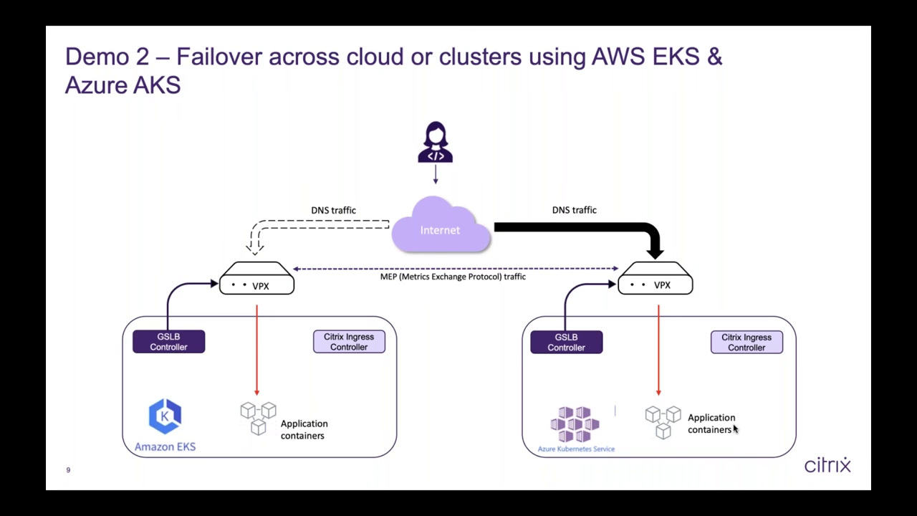
{"action": "key", "text": "super+Tab"}
{"action": "key", "text": "Return"}
{"action": "left_click", "coordinate": [611, 286]}
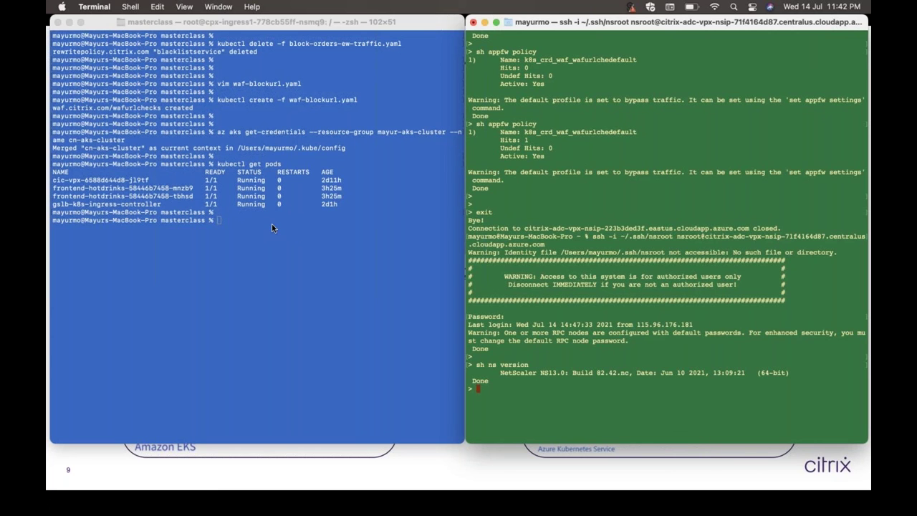
Highlight the two frontend-hotdrinks pods in the pod listing.
{"action": "left_click", "coordinate": [53, 188]}
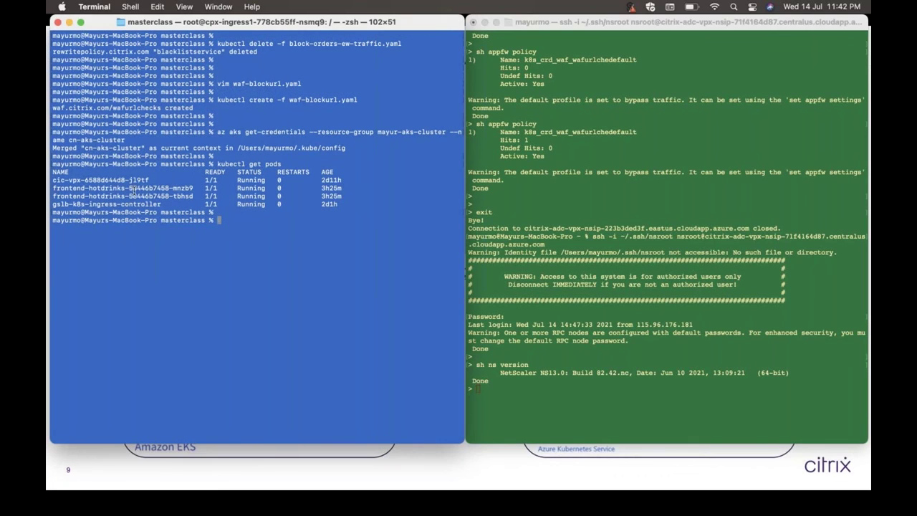
{"action": "left_click_drag", "start_coordinate": [352, 192], "coordinate": [52, 189]}
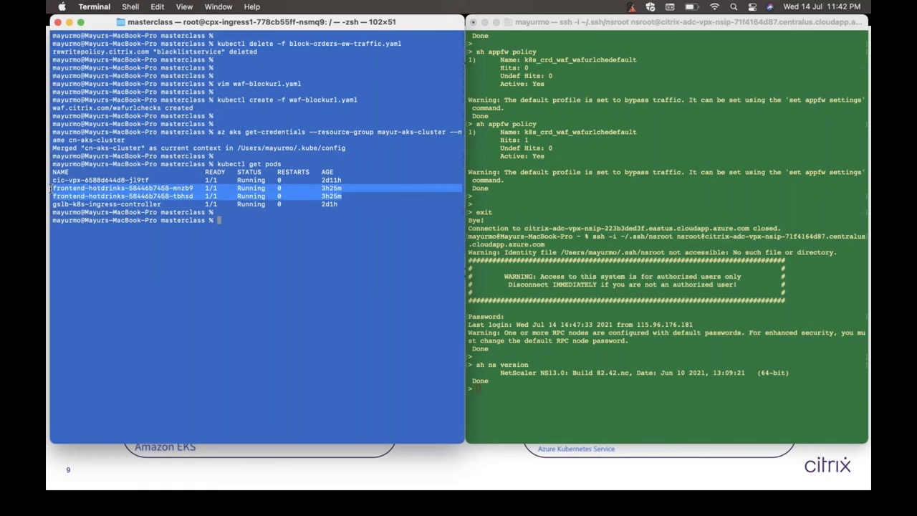
{"action": "left_click", "coordinate": [298, 221]}
Clear the VPX console and display the content switching virtual server gslb-11.0.5.4_443_ssl with sh csvs.
{"action": "left_click", "coordinate": [535, 287]}
{"action": "key", "text": "Return"}
{"action": "type", "text": "clear"}
{"action": "key", "text": "Return"}
{"action": "key", "text": "Return"}
{"action": "key", "text": "Return"}
{"action": "type", "text": "sh csvs gslb-11.0.5.4_"}
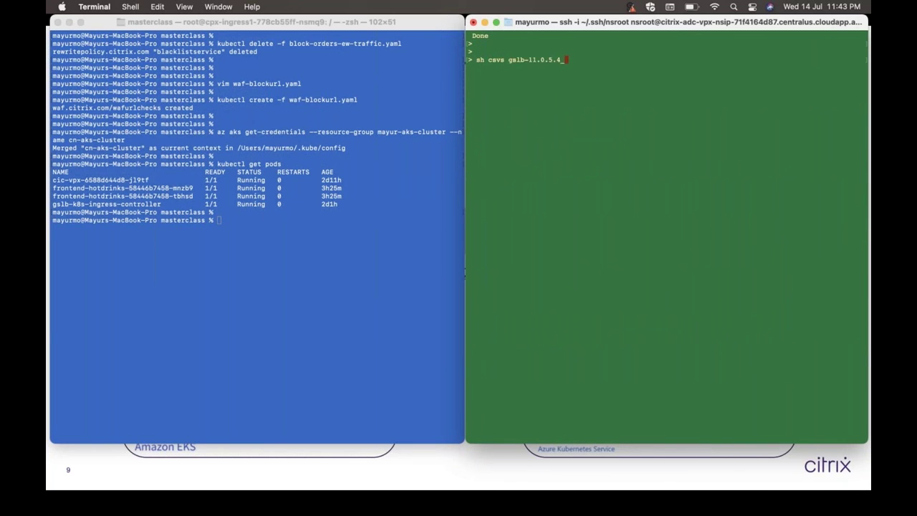
{"action": "type", "text": "443_ssl"}
{"action": "key", "text": "Return"}
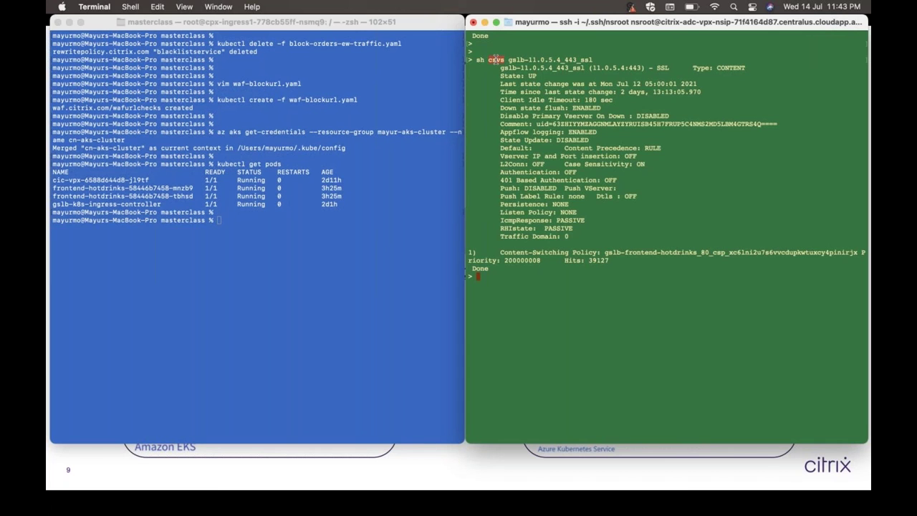
{"action": "double_click", "coordinate": [553, 68]}
{"action": "double_click", "coordinate": [609, 67]}
List the VPX's IP addresses with sh ip and compare VIP 11.0.5.4 with the content switching server's address line.
{"action": "left_click", "coordinate": [528, 286]}
{"action": "key", "text": "Return"}
{"action": "type", "text": "sh ip"}
{"action": "key", "text": "Return"}
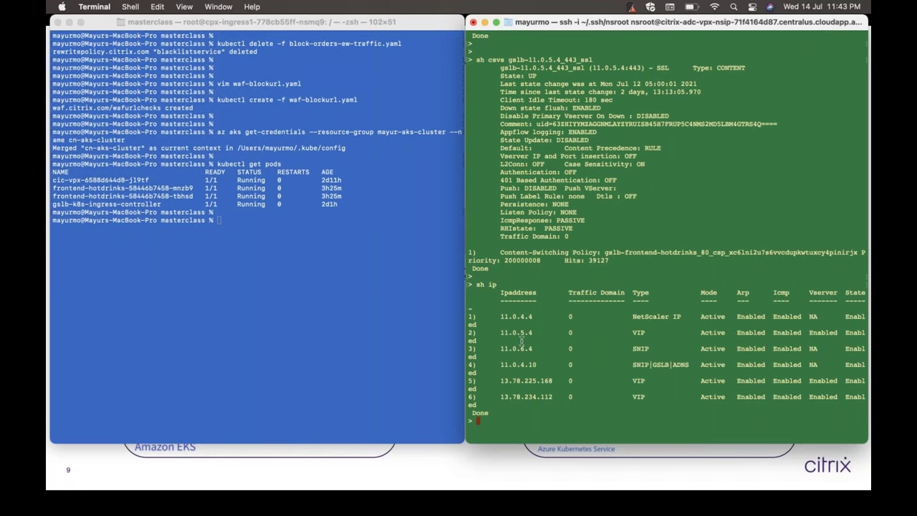
{"action": "double_click", "coordinate": [515, 333]}
{"action": "double_click", "coordinate": [635, 339]}
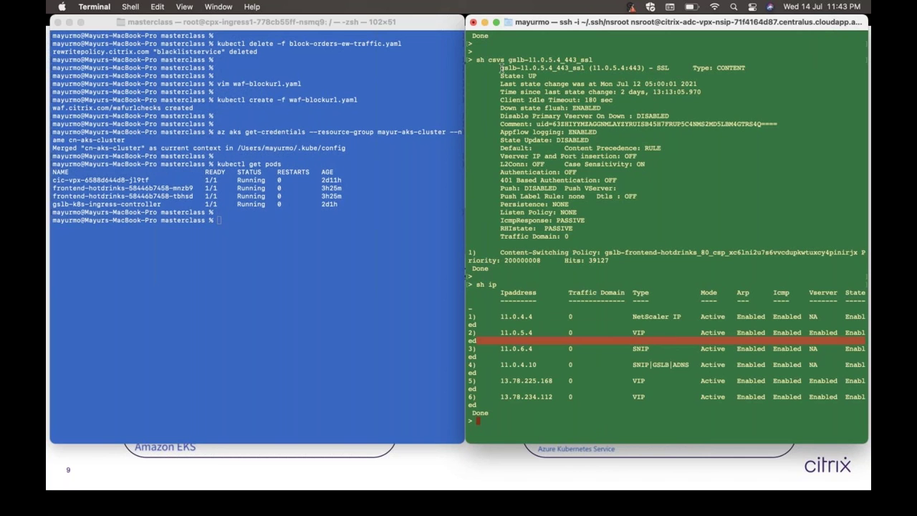
{"action": "left_click_drag", "start_coordinate": [551, 68], "coordinate": [668, 68]}
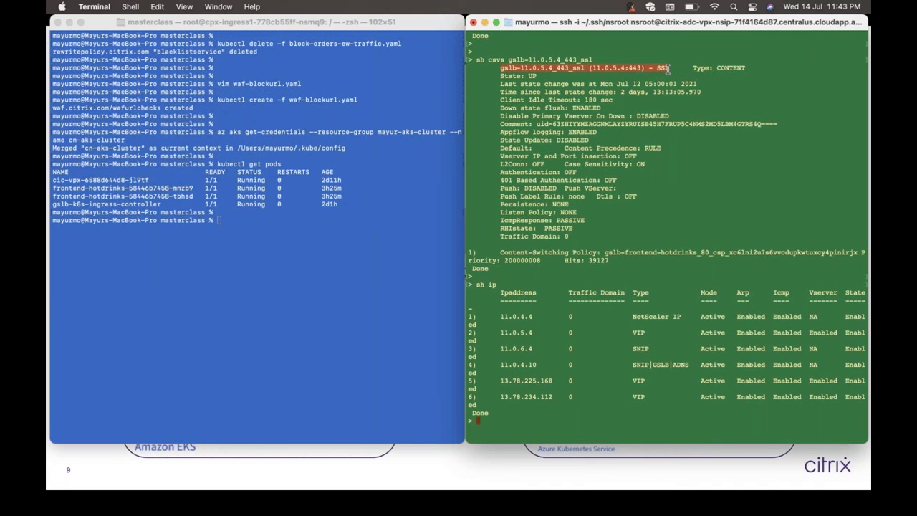
{"action": "left_click", "coordinate": [615, 302]}
Highlight the cic-vpx ingress controller pod in the masterclass shell's pod listing.
{"action": "left_click", "coordinate": [338, 287]}
{"action": "key", "text": "Return"}
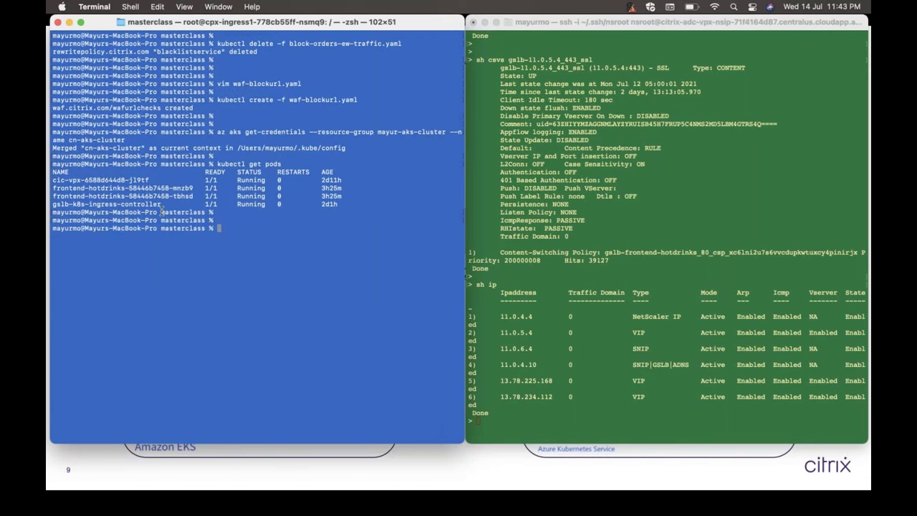
{"action": "double_click", "coordinate": [71, 180]}
{"action": "left_click_drag", "start_coordinate": [53, 180], "coordinate": [152, 180]}
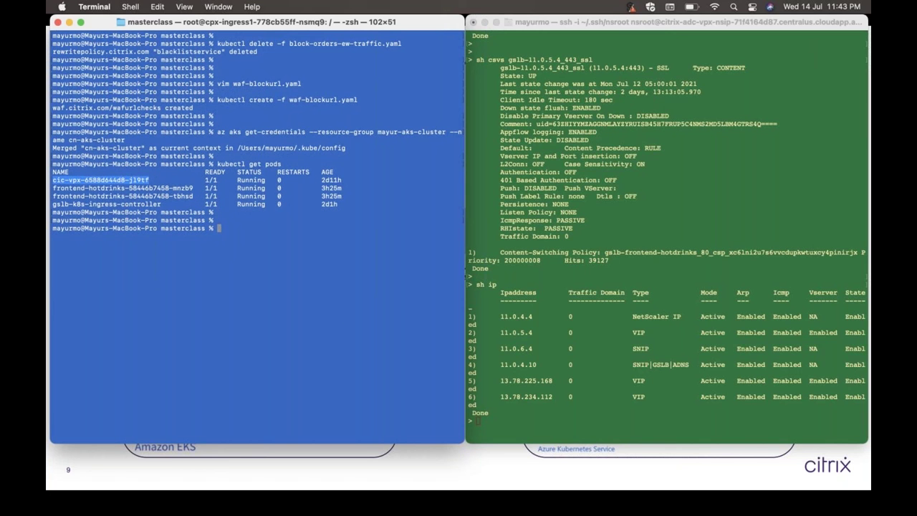
Switch to Firefox and reload the Hot Beverages page at hotdrink.multicluster.cloudpst.net.
{"action": "key", "text": "super+Tab"}
{"action": "key", "text": "super+Tab"}
{"action": "key", "text": "super+Tab"}
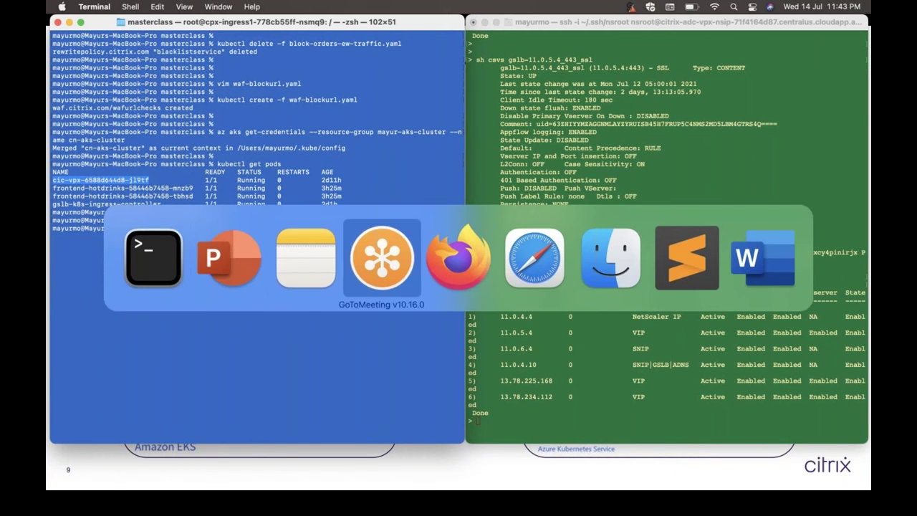
{"action": "key", "text": "super+Tab"}
{"action": "left_click", "coordinate": [772, 27]}
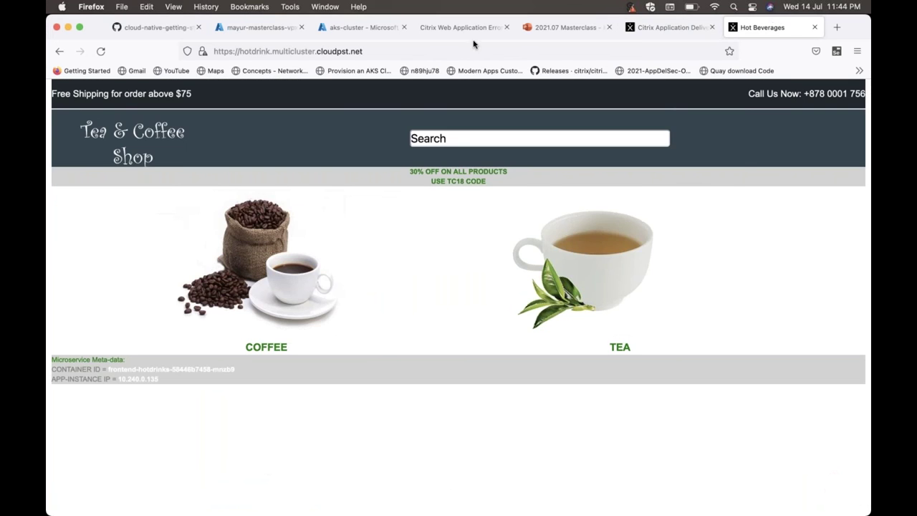
{"action": "left_click", "coordinate": [419, 50]}
{"action": "key", "text": "Return"}
Return to Terminal, list the cluster's ingresses with kubectl get ing and highlight the ingress-vpx host name.
{"action": "key", "text": "super+Tab"}
{"action": "key", "text": "Return"}
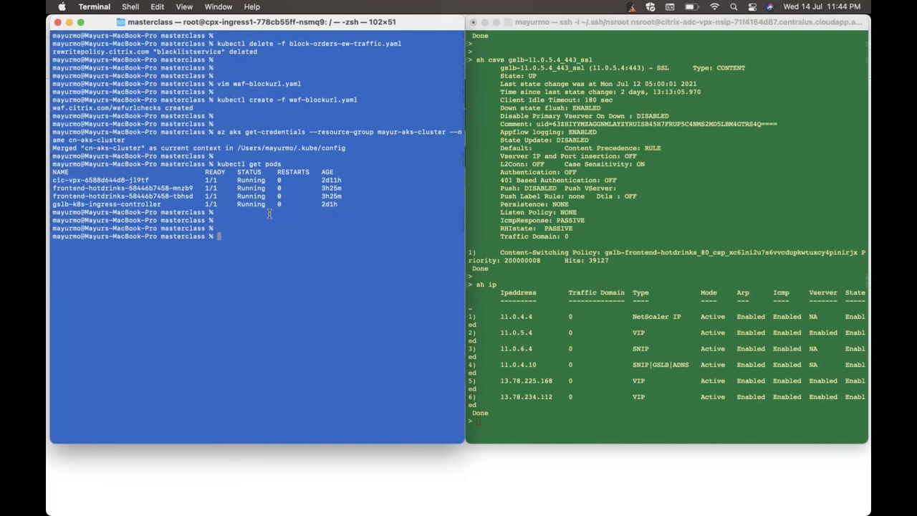
{"action": "type", "text": "kubectl get ing"}
{"action": "key", "text": "Return"}
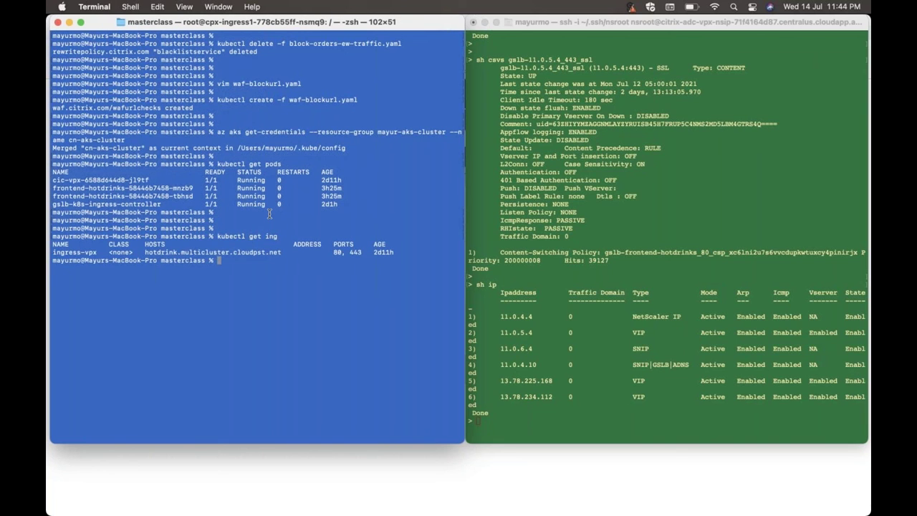
{"action": "left_click_drag", "start_coordinate": [145, 252], "coordinate": [282, 252]}
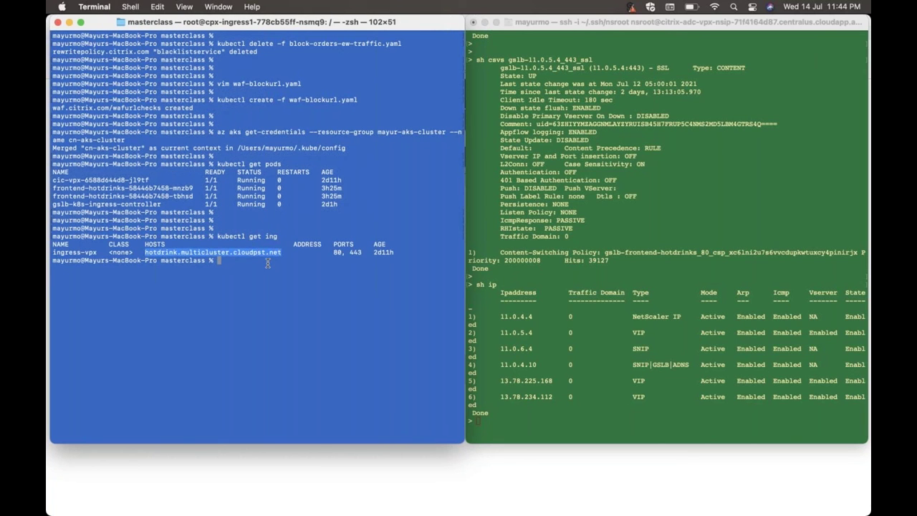
Check the Hot Beverages page in Firefox, then return to Terminal and list the pods with kubectl get pods -o wide.
{"action": "left_click", "coordinate": [356, 254]}
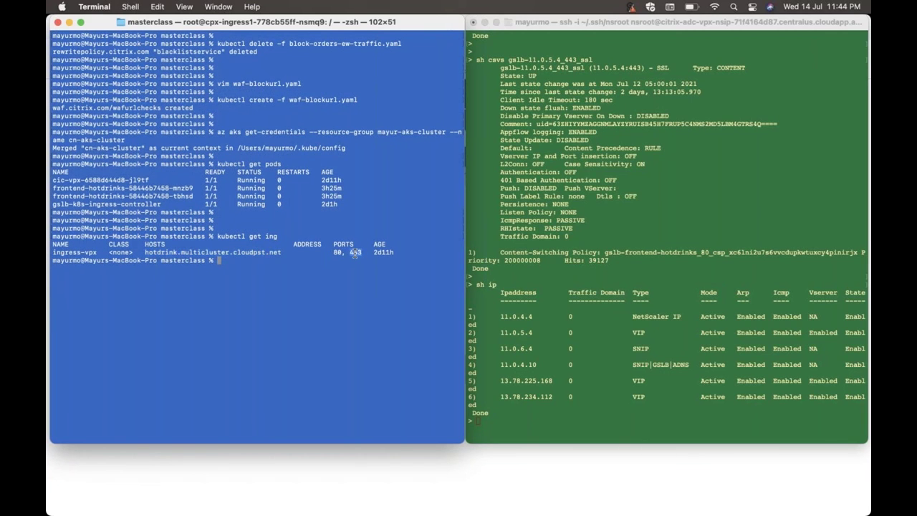
{"action": "key", "text": "super+Tab"}
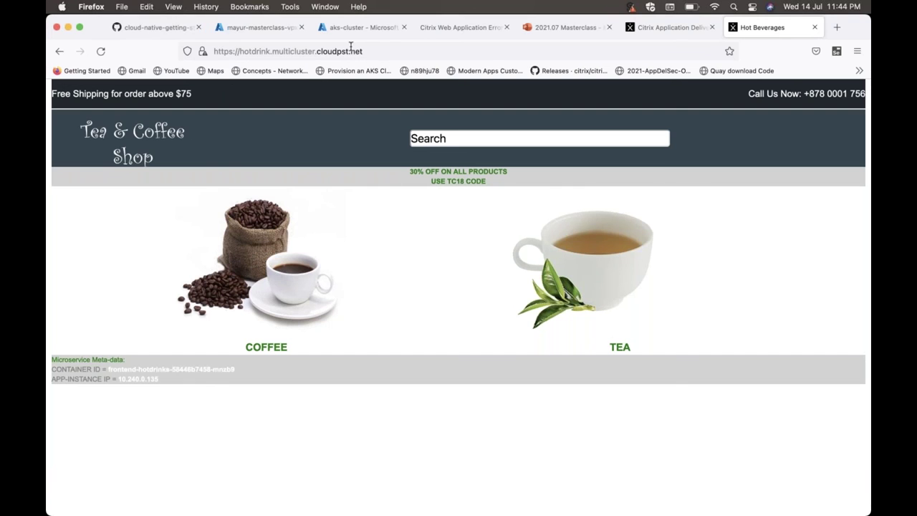
{"action": "key", "text": "super+Tab"}
{"action": "left_click", "coordinate": [280, 333]}
{"action": "key", "text": "Return"}
{"action": "key", "text": "Return"}
{"action": "key", "text": "Up"}
{"action": "key", "text": "Up"}
{"action": "type", "text": "-o wide"}
{"action": "key", "text": "Return"}
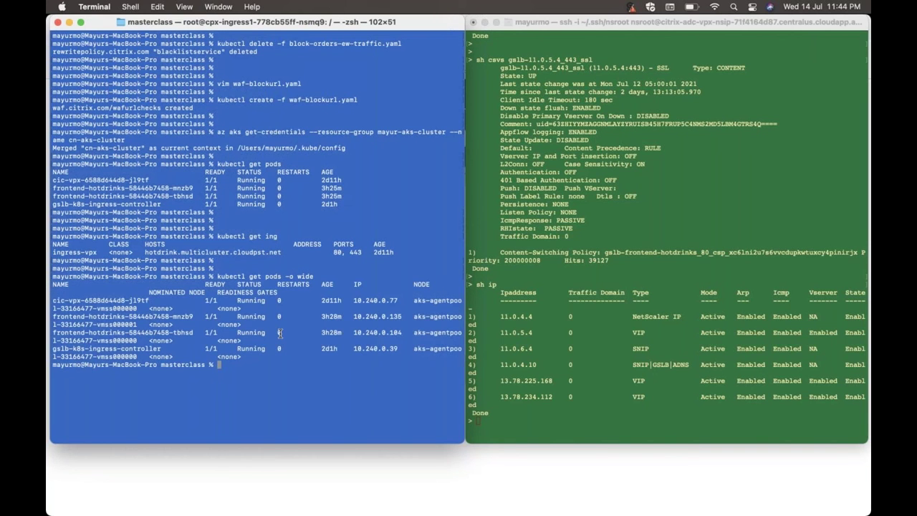
Reload the Hot Beverages page in Firefox and compare its APP-INSTANCE IP with the two frontend-hotdrinks pods listed in Terminal.
{"action": "key", "text": "super+Tab"}
{"action": "left_click_drag", "start_coordinate": [159, 382], "coordinate": [115, 381]}
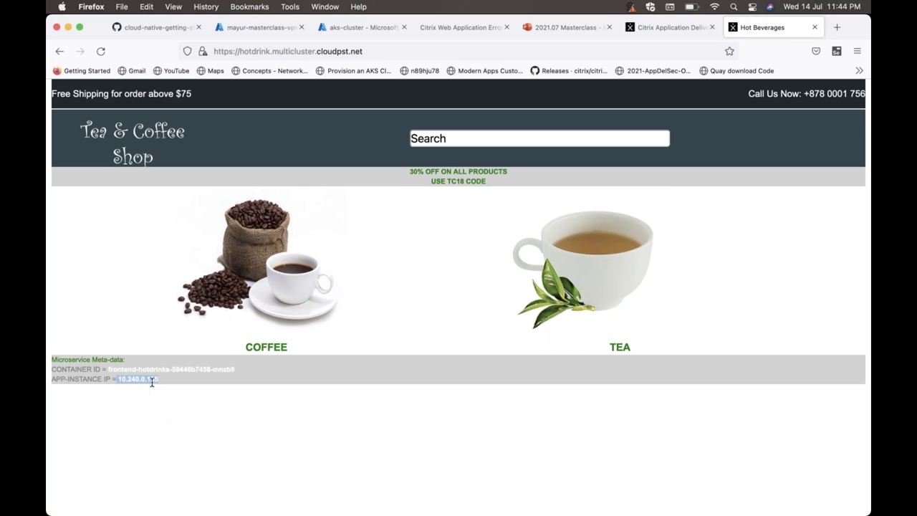
{"action": "left_click", "coordinate": [100, 51]}
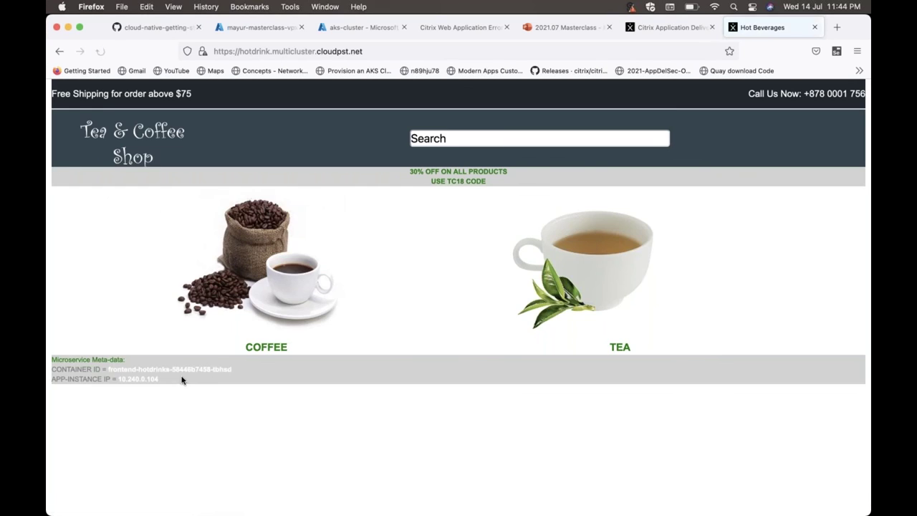
{"action": "double_click", "coordinate": [159, 379]}
{"action": "key", "text": "super+Tab"}
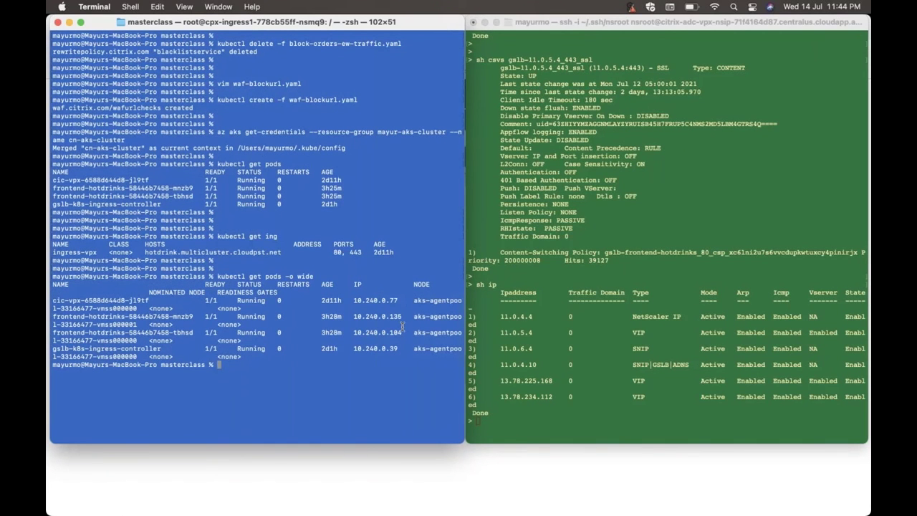
{"action": "left_click_drag", "start_coordinate": [401, 332], "coordinate": [51, 315]}
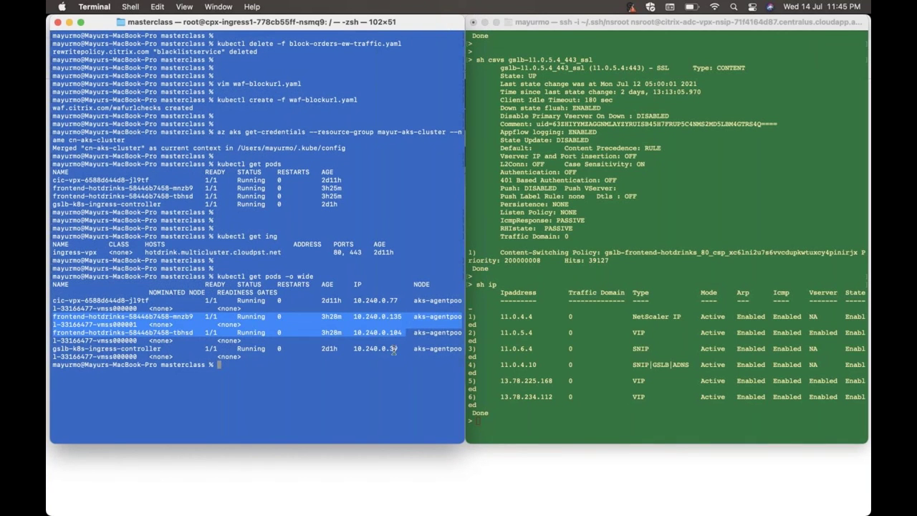
{"action": "key", "text": "super+Tab"}
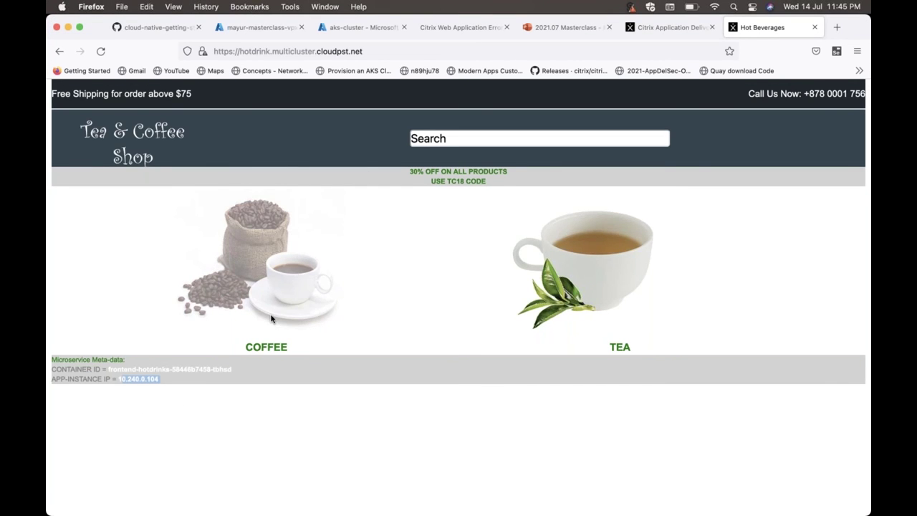
{"action": "key", "text": "super+Tab"}
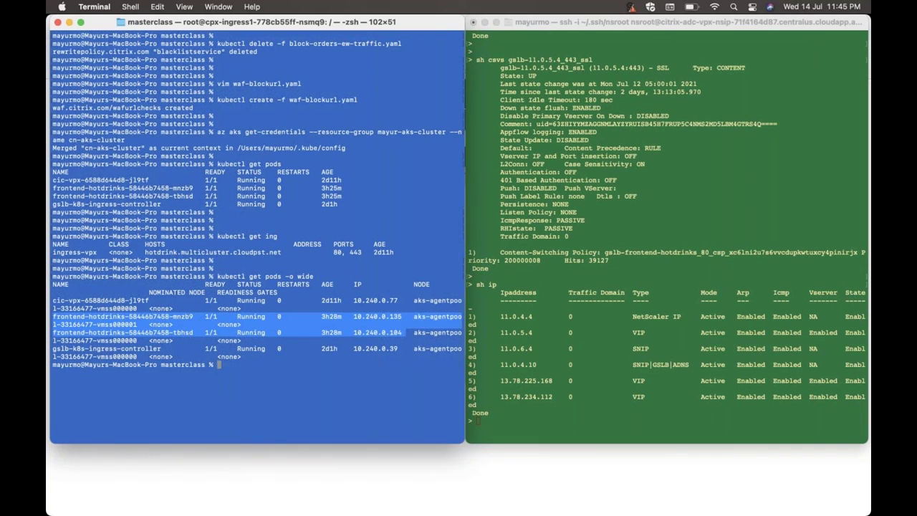
{"action": "left_click", "coordinate": [266, 359]}
{"action": "key", "text": "Return"}
{"action": "key", "text": "Up"}
{"action": "key", "text": "Up"}
{"action": "key", "text": "Up"}
{"action": "key", "text": "Up"}
{"action": "key", "text": "Up"}
{"action": "key", "text": "Up"}
{"action": "key", "text": "Up"}
{"action": "key", "text": "Up"}
{"action": "key", "text": "Up"}
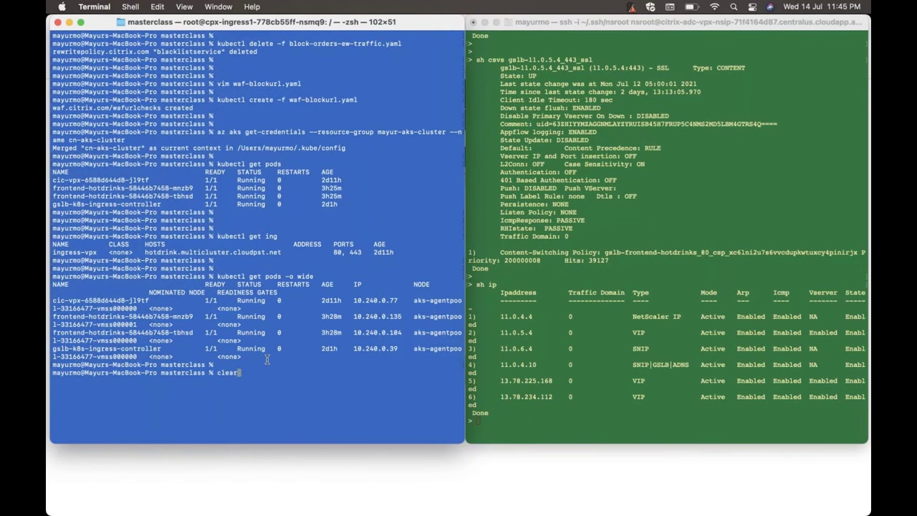
{"action": "key", "text": "Up"}
{"action": "key", "text": "Up"}
{"action": "key", "text": "Up"}
{"action": "key", "text": "Up"}
{"action": "key", "text": "Up"}
{"action": "key", "text": "Up"}
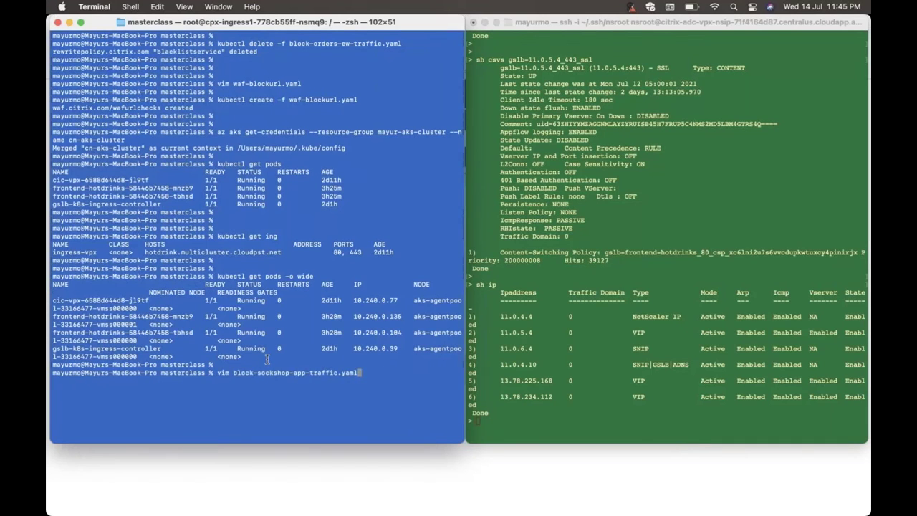
{"action": "key", "text": "Up"}
{"action": "key", "text": "Up"}
{"action": "key", "text": "Up"}
{"action": "key", "text": "Up"}
{"action": "key", "text": "Up"}
{"action": "key", "text": "Up"}
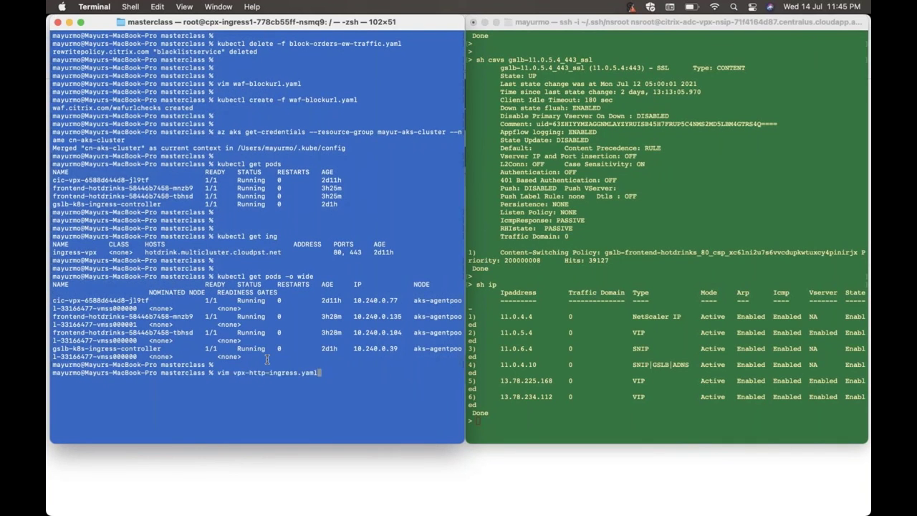
{"action": "key", "text": "Up"}
{"action": "key", "text": "Up"}
{"action": "key", "text": "Up"}
{"action": "key", "text": "Up"}
{"action": "key", "text": "Up"}
{"action": "key", "text": "Up"}
{"action": "key", "text": "Up"}
{"action": "key", "text": "Up"}
{"action": "key", "text": "Up"}
{"action": "key", "text": "Up"}
{"action": "key", "text": "Up"}
{"action": "key", "text": "Up"}
{"action": "key", "text": "Up"}
{"action": "key", "text": "Up"}
{"action": "key", "text": "Up"}
{"action": "key", "text": "Up"}
{"action": "key", "text": "Up"}
{"action": "key", "text": "Up"}
{"action": "key", "text": "Up"}
{"action": "key", "text": "Up"}
{"action": "key", "text": "Up"}
{"action": "key", "text": "alt+Left"}
{"action": "key", "text": "Left"}
{"action": "key", "text": "Left"}
{"action": "key", "text": "BackSpace"}
{"action": "key", "text": "BackSpace"}
{"action": "key", "text": "BackSpace"}
{"action": "key", "text": "BackSpace"}
{"action": "key", "text": "BackSpace"}
{"action": "key", "text": "BackSpace"}
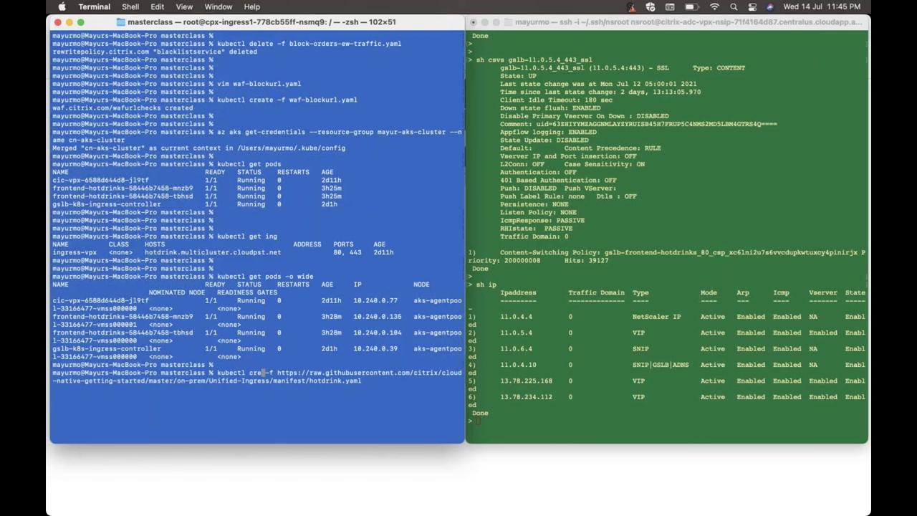
{"action": "type", "text": "delete"}
{"action": "key", "text": "Return"}
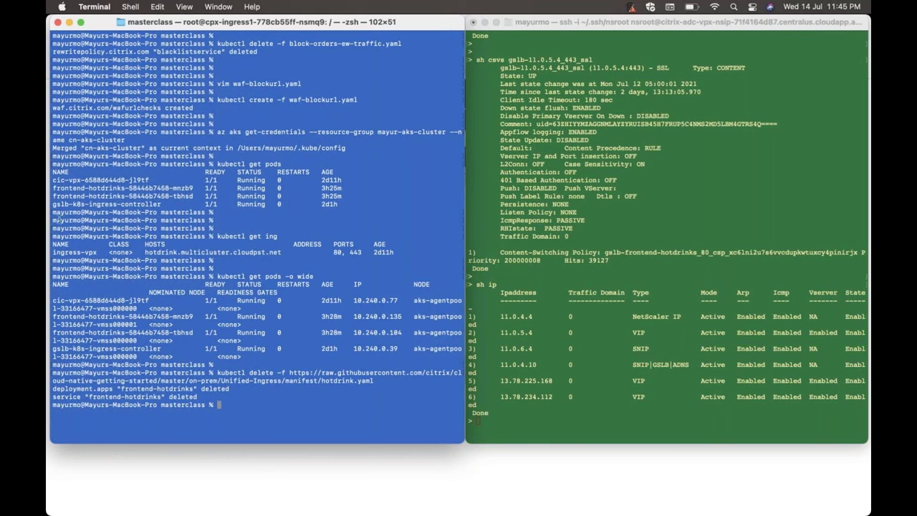
List the AKS cluster's pods with kubectl get pods and highlight the frontend-hotdrinks pods to check their status.
{"action": "left_click_drag", "start_coordinate": [53, 188], "coordinate": [362, 196]}
{"action": "key", "text": "Return"}
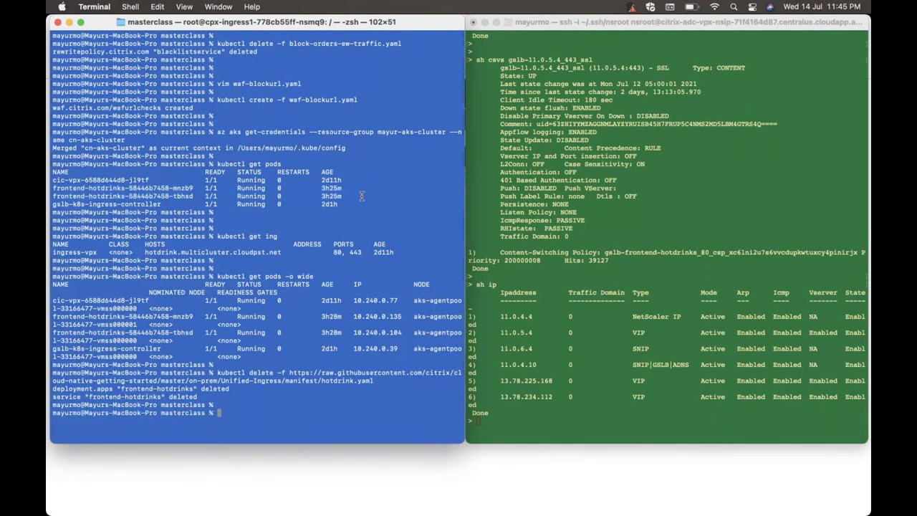
{"action": "type", "text": "kubectl get pods"}
{"action": "key", "text": "Return"}
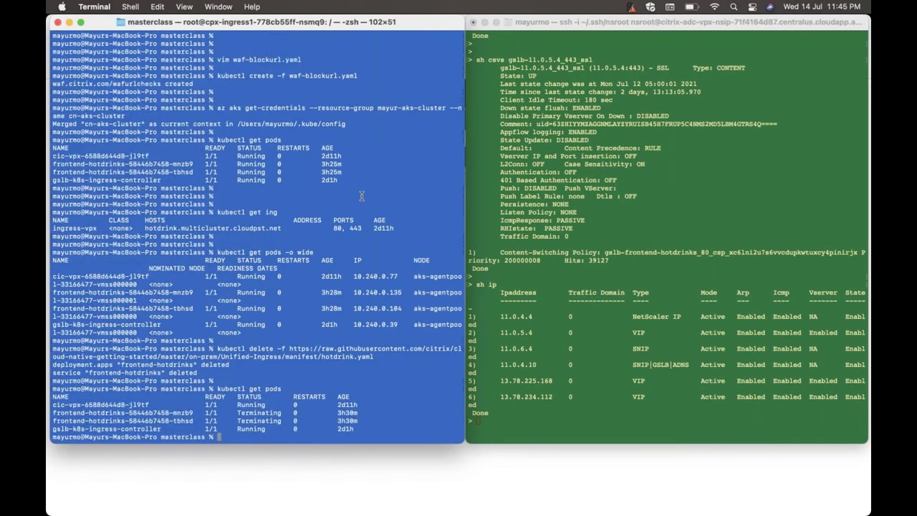
{"action": "key", "text": "Return"}
{"action": "key", "text": "Return"}
{"action": "key", "text": "Return"}
{"action": "key", "text": "Return"}
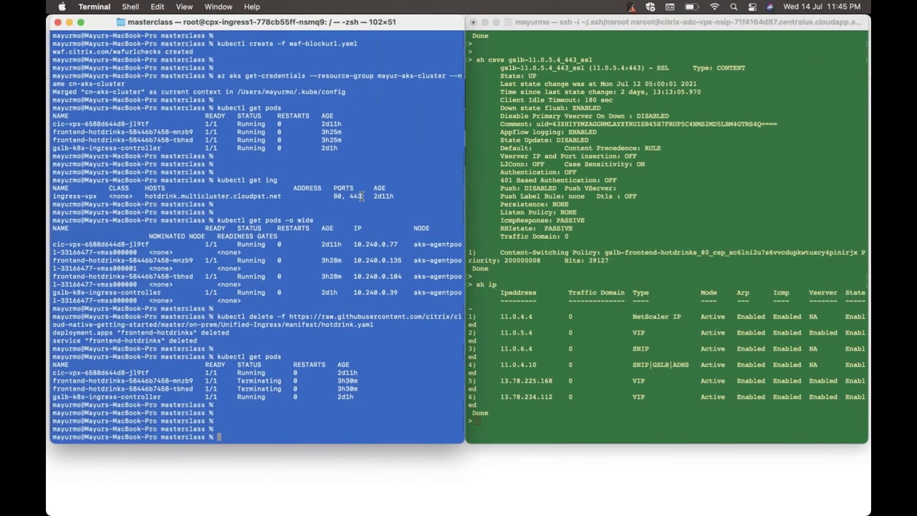
{"action": "left_click_drag", "start_coordinate": [360, 387], "coordinate": [49, 373]}
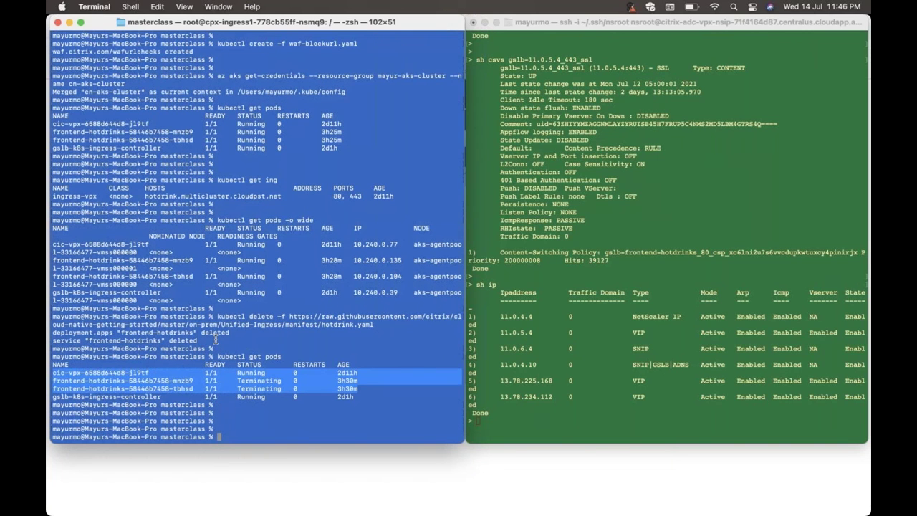
Run kubectl get pods again and highlight the remaining pods in the listing.
{"action": "key", "text": "Up"}
{"action": "key", "text": "Return"}
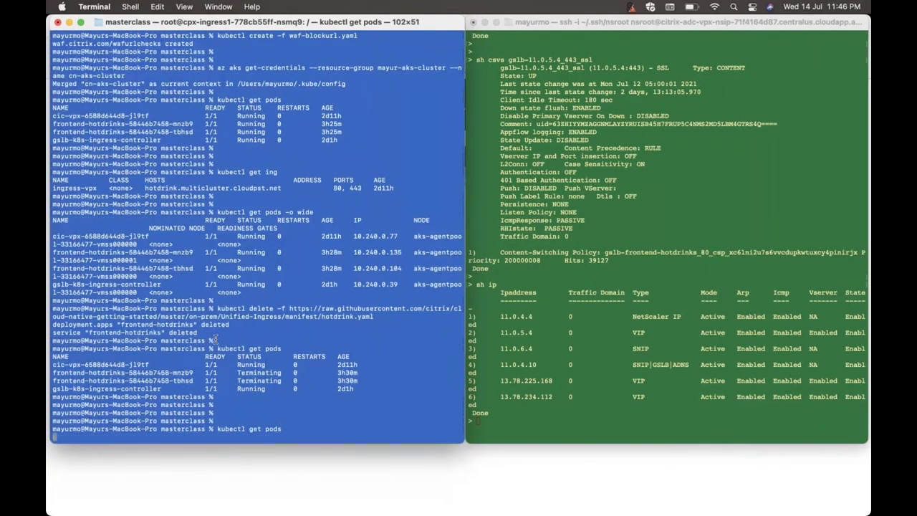
{"action": "key", "text": "Return"}
{"action": "key", "text": "Return"}
{"action": "key", "text": "Return"}
{"action": "key", "text": "Return"}
{"action": "left_click_drag", "start_coordinate": [346, 396], "coordinate": [48, 385]}
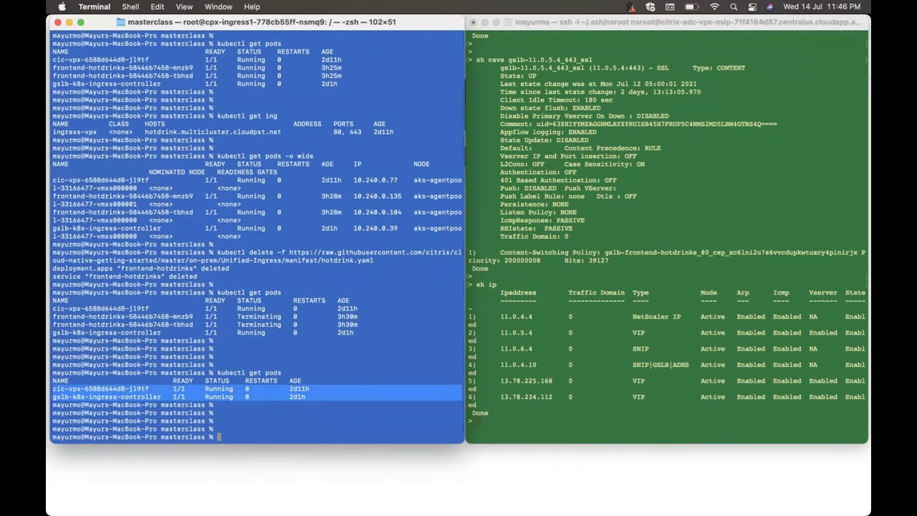
{"action": "key", "text": "super+Tab"}
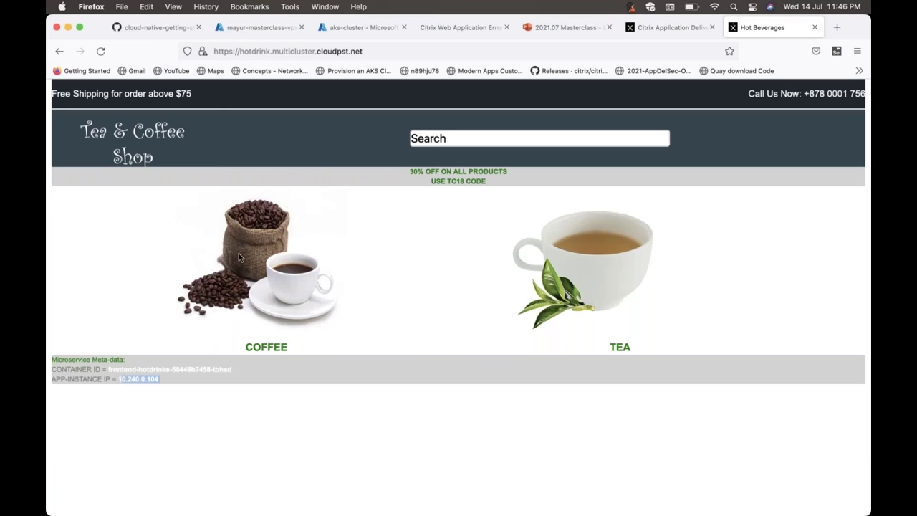
{"action": "left_click", "coordinate": [399, 53]}
{"action": "left_click_drag", "start_coordinate": [427, 53], "coordinate": [217, 50]}
{"action": "key", "text": "super+c"}
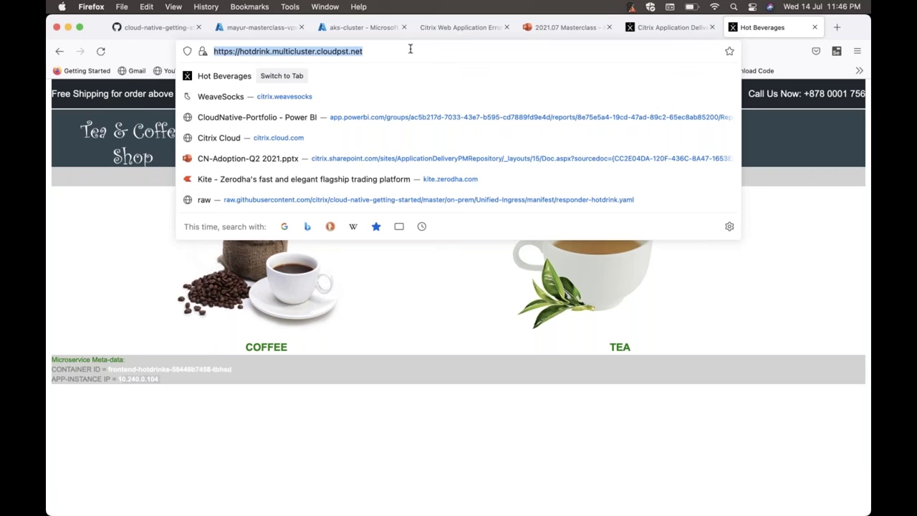
{"action": "left_click", "coordinate": [857, 50]}
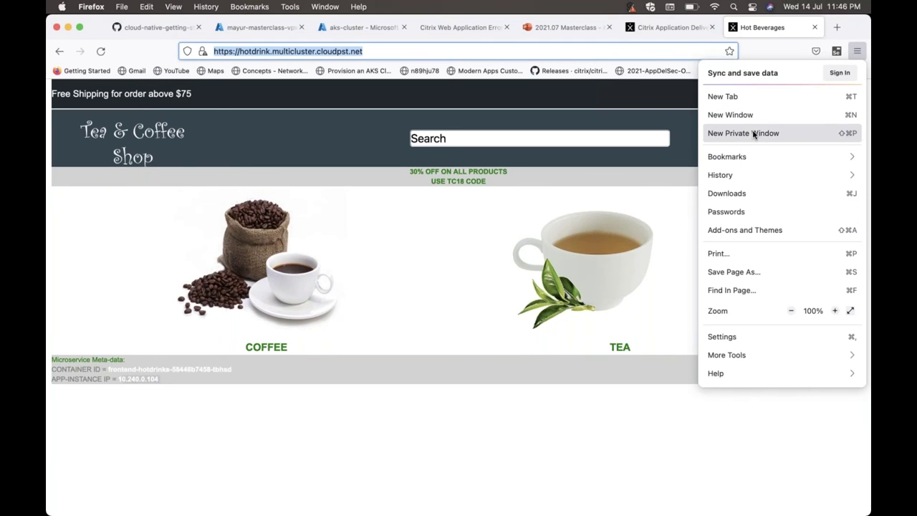
{"action": "left_click", "coordinate": [753, 136]}
{"action": "key", "text": "super+v"}
{"action": "key", "text": "Return"}
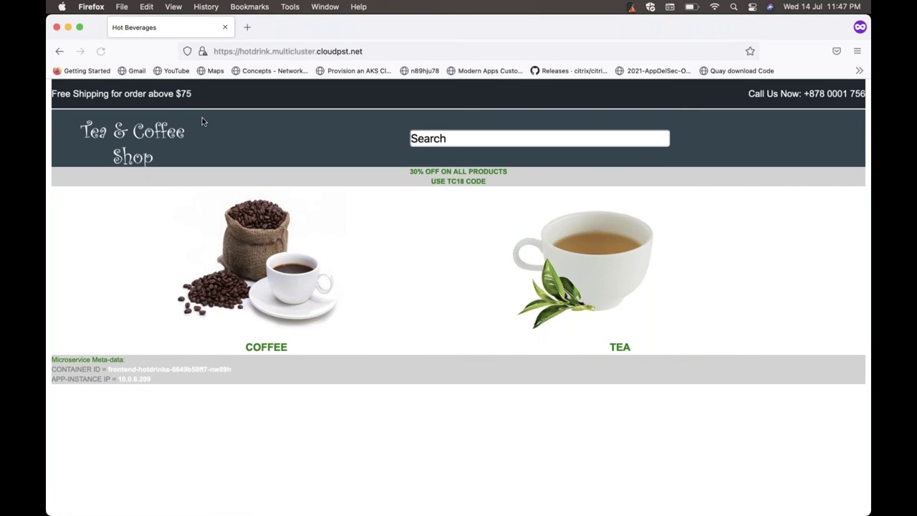
Reload the Hot Beverages page in the private window several times and highlight its APP-INSTANCE IP.
{"action": "left_click", "coordinate": [103, 54]}
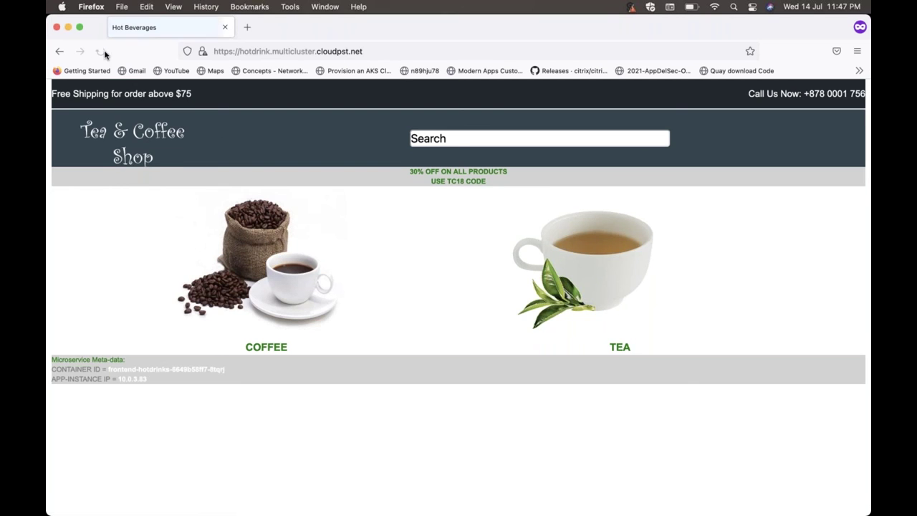
{"action": "left_click_drag", "start_coordinate": [151, 380], "coordinate": [117, 380]}
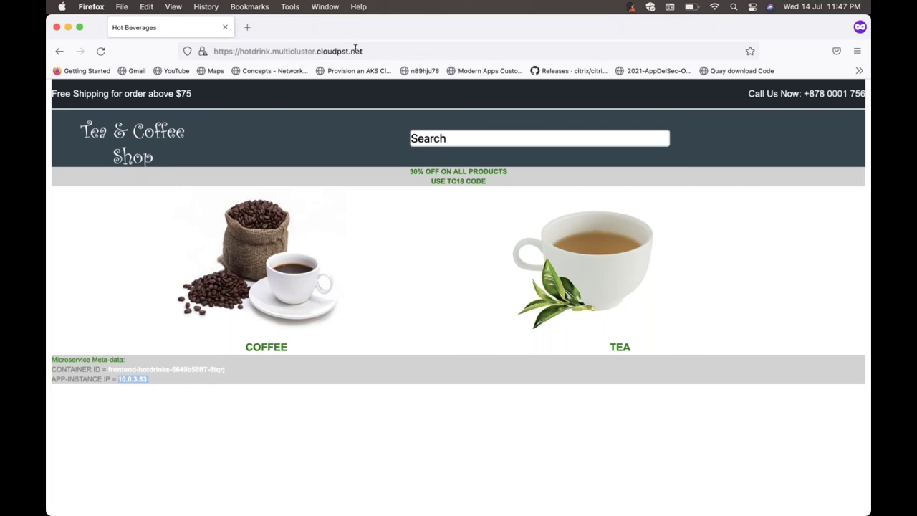
{"action": "left_click_drag", "start_coordinate": [176, 385], "coordinate": [117, 380]}
{"action": "left_click", "coordinate": [100, 51]}
{"action": "left_click", "coordinate": [101, 51]}
{"action": "left_click_drag", "start_coordinate": [153, 379], "coordinate": [78, 378]}
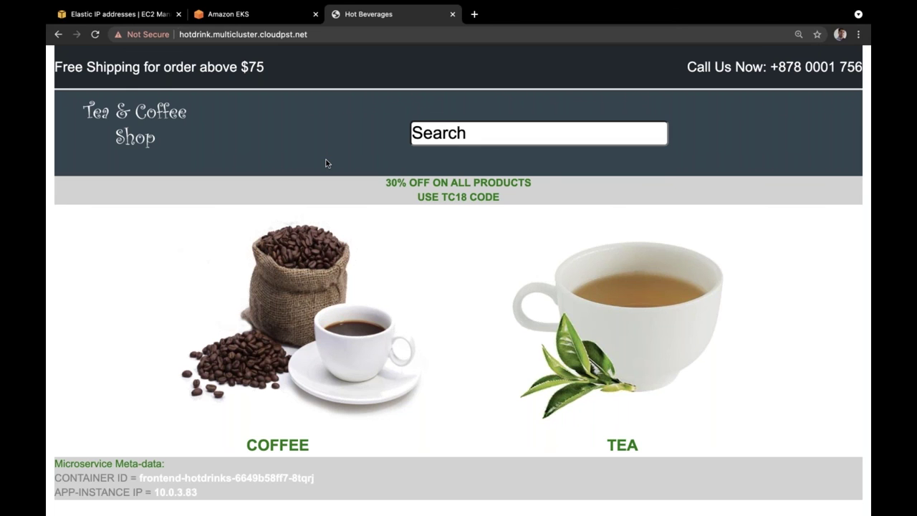
Load hotdrink.multicluster.cloudpst.net again in Chrome and highlight the APP-INSTANCE IP in the microservice meta-data.
{"action": "left_click", "coordinate": [373, 38]}
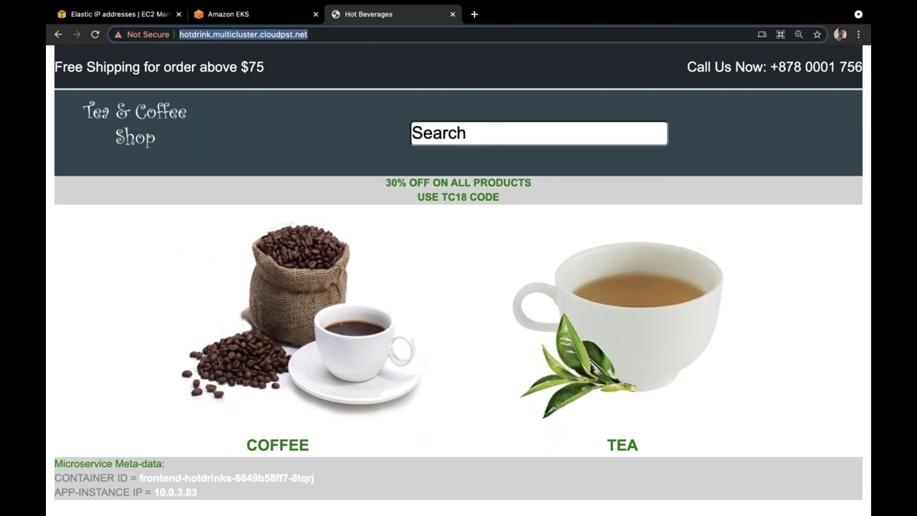
{"action": "key", "text": "Return"}
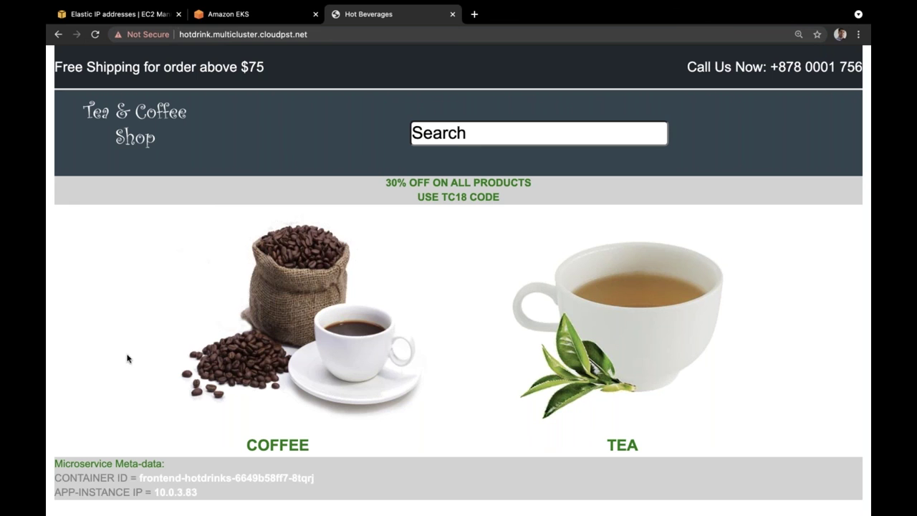
{"action": "left_click_drag", "start_coordinate": [197, 492], "coordinate": [162, 491]}
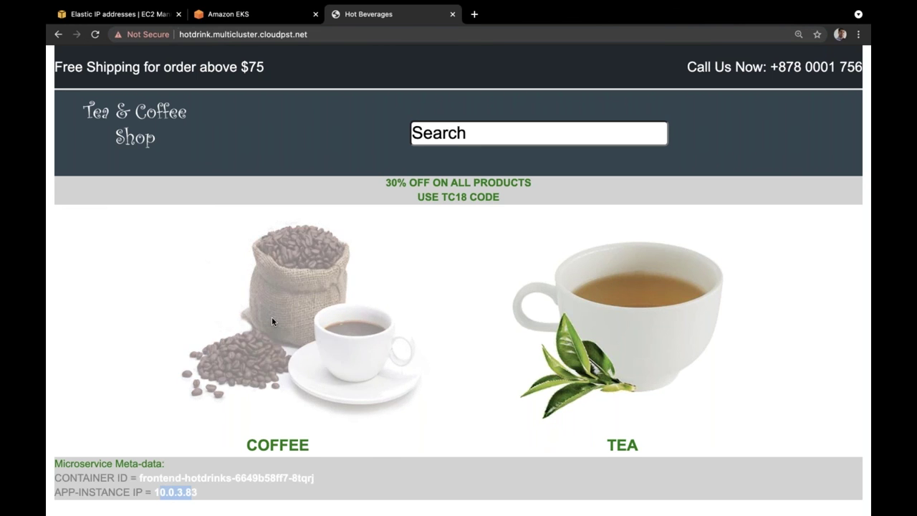
Switch to PowerPoint, present slide 9, the Demo 2 failover diagram for AWS EKS and Azure AKS, and end the slide show.
{"action": "key", "text": "ctrl+Up"}
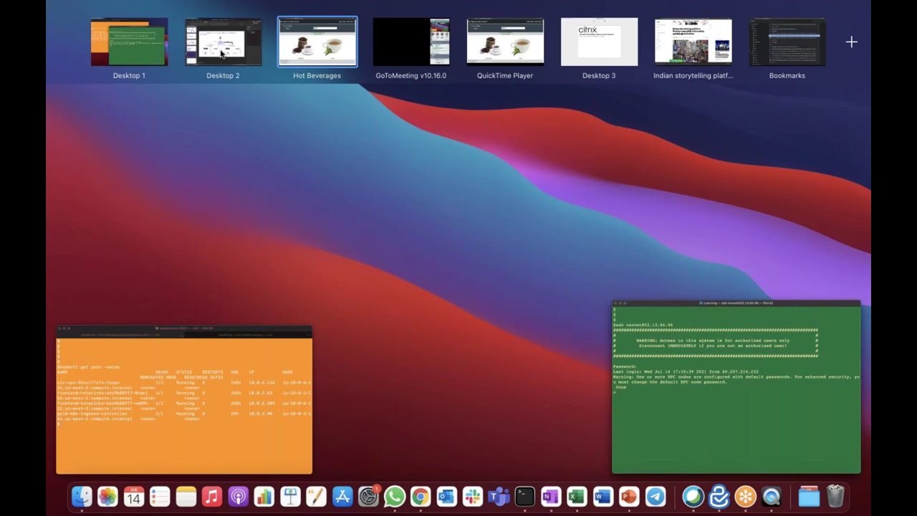
{"action": "left_click", "coordinate": [222, 54]}
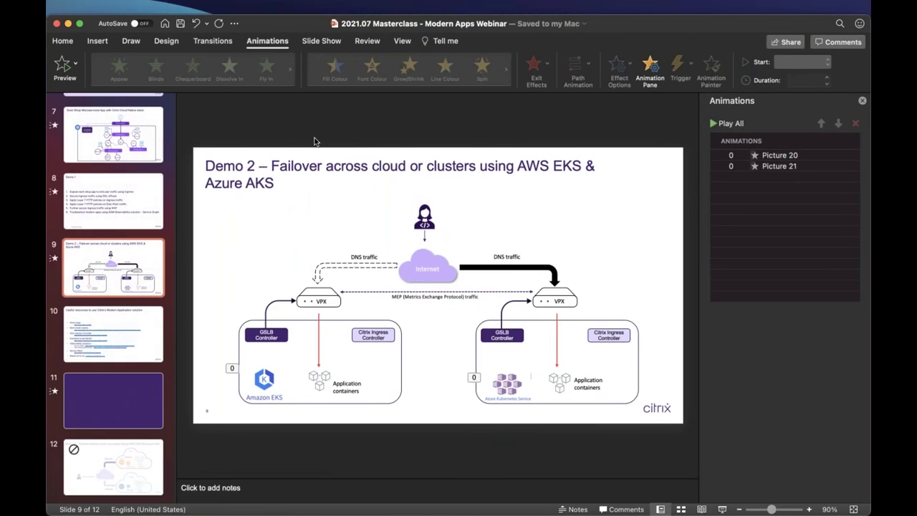
{"action": "key", "text": "super+shift+Return"}
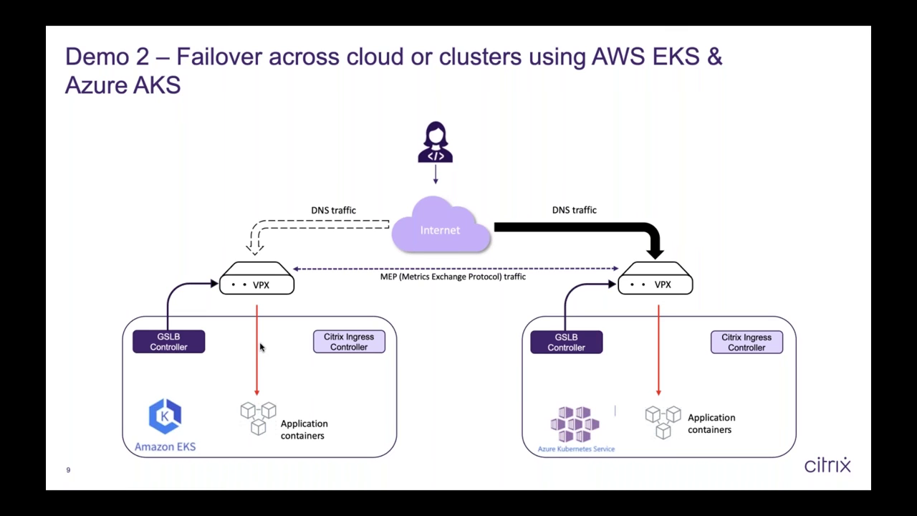
{"action": "key", "text": "Escape"}
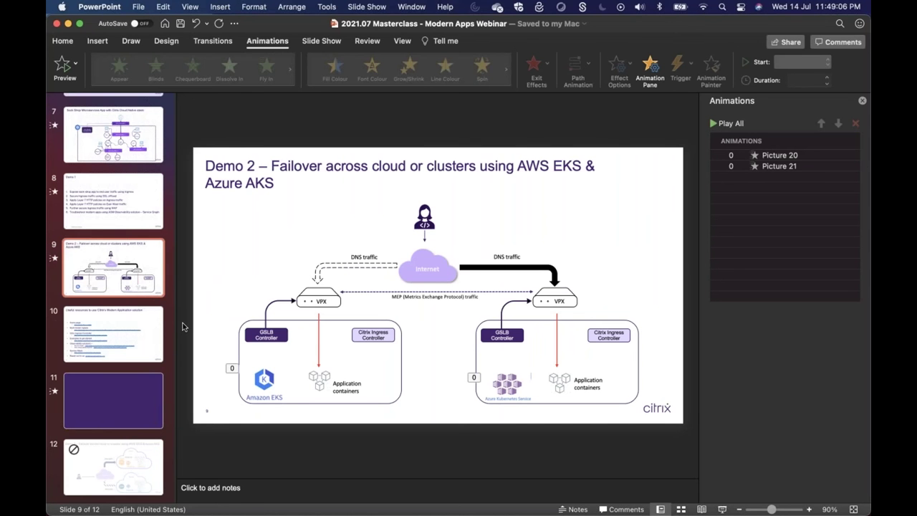
Return to Chrome, reload the Hot Beverages page and highlight its full APP-INSTANCE IP line.
{"action": "key", "text": "ctrl+Right"}
{"action": "key", "text": "super+l"}
{"action": "key", "text": "Return"}
{"action": "scroll", "coordinate": [262, 256], "scroll_direction": "up", "scroll_amount": 1}
{"action": "triple_click", "coordinate": [117, 489]}
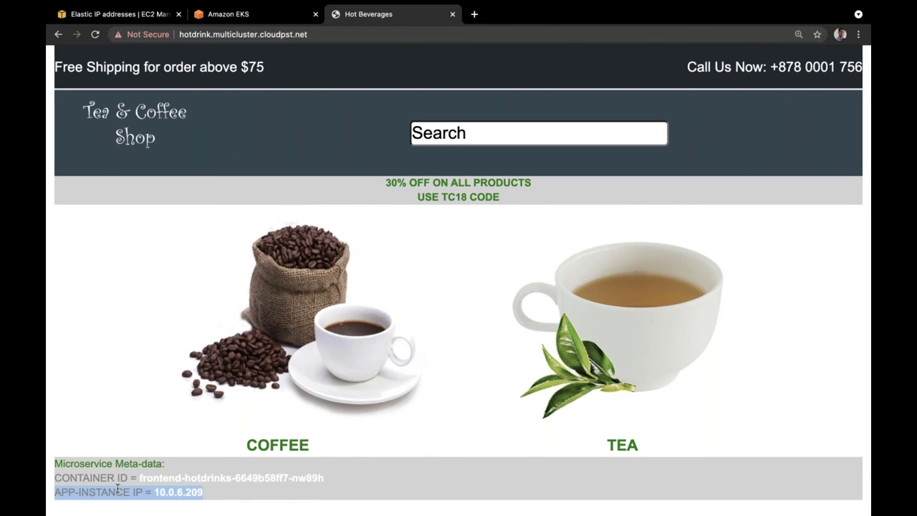
Reload the Hot Beverages page several times and highlight its APP-INSTANCE IP between reloads.
{"action": "left_click", "coordinate": [171, 492]}
{"action": "key", "text": "super+r"}
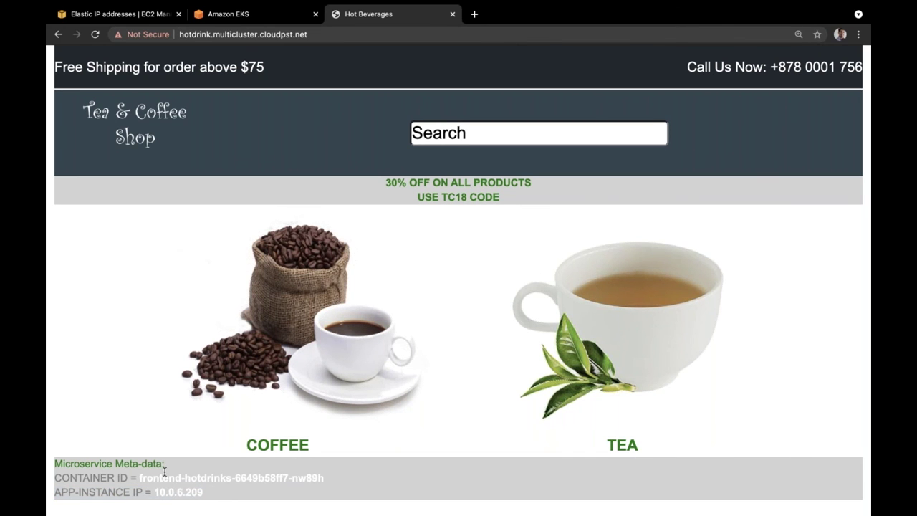
{"action": "key", "text": "super+r"}
{"action": "left_click_drag", "start_coordinate": [154, 492], "coordinate": [206, 492]}
{"action": "key", "text": "super+r"}
{"action": "key", "text": "super+r"}
{"action": "left_click_drag", "start_coordinate": [172, 494], "coordinate": [207, 494]}
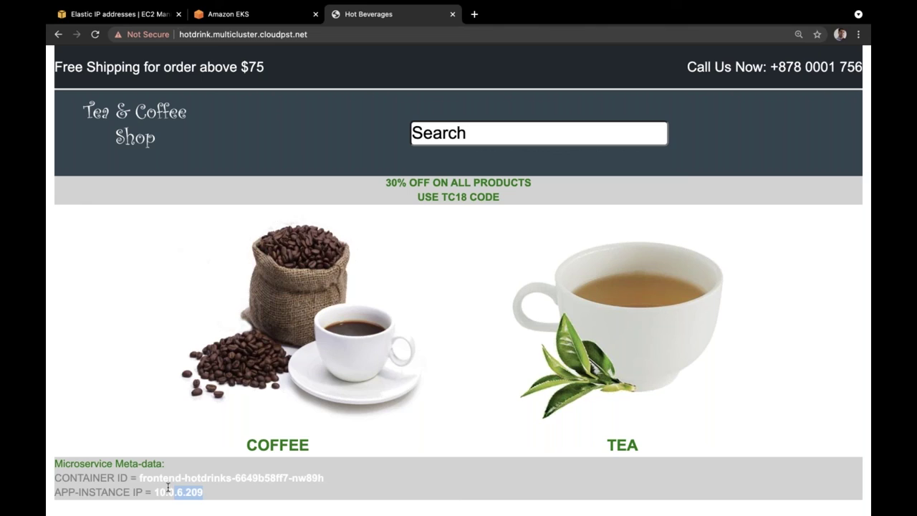
{"action": "left_click", "coordinate": [202, 363]}
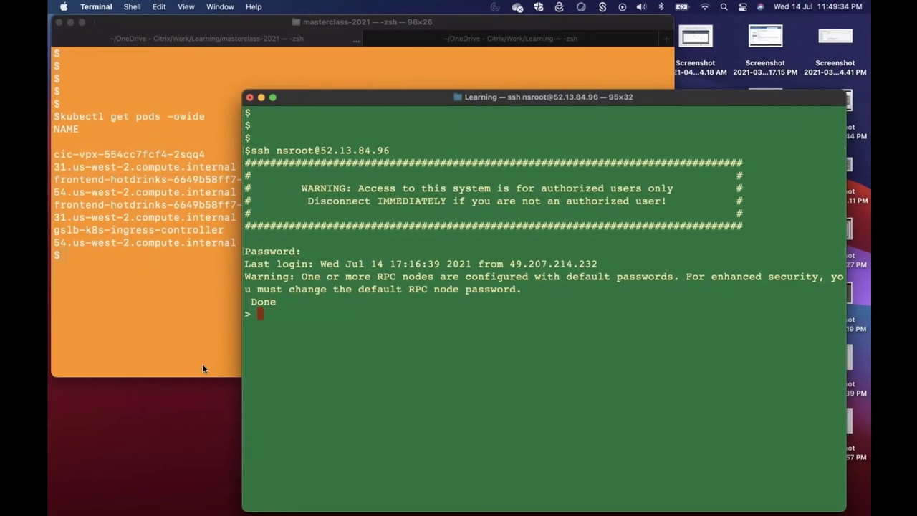
Switch to the Terminal window listing the EKS pods, enlarge it and highlight the two frontend-hotdrinks pods.
{"action": "key", "text": "ctrl+Up"}
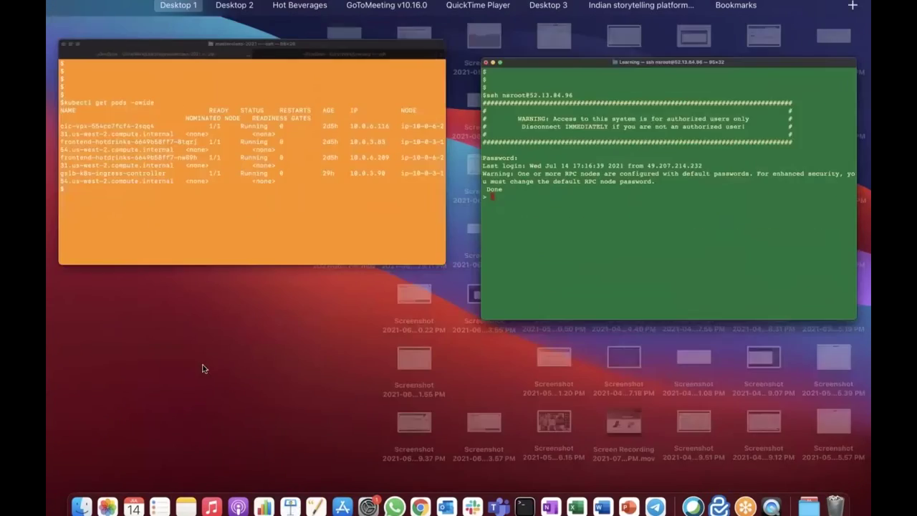
{"action": "left_click", "coordinate": [184, 194]}
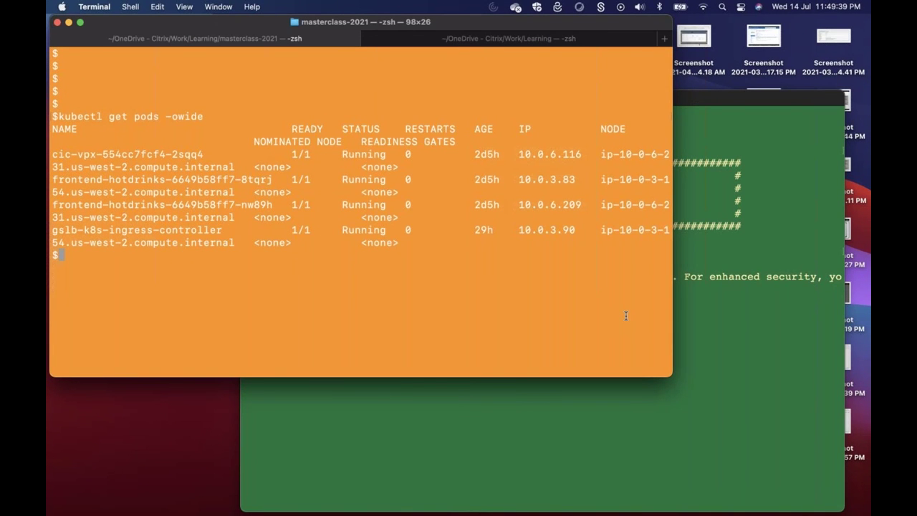
{"action": "left_click_drag", "start_coordinate": [669, 382], "coordinate": [836, 414]}
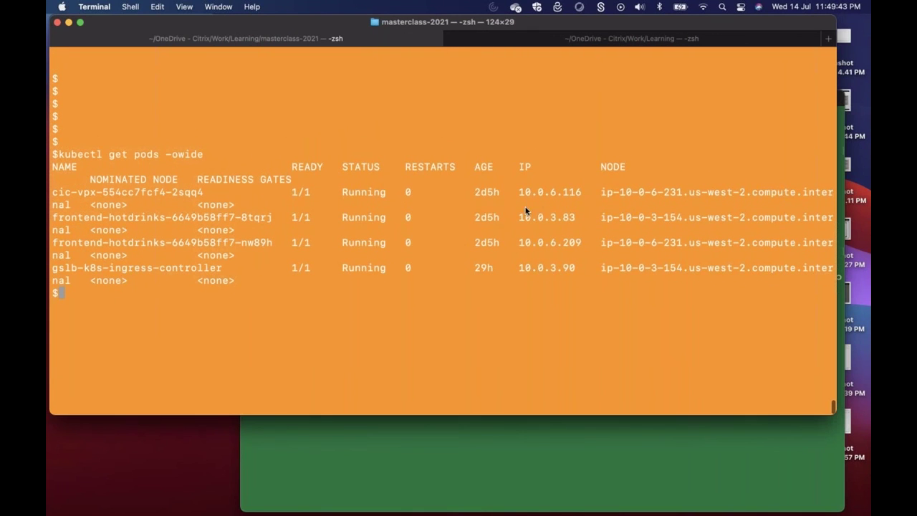
{"action": "triple_click", "coordinate": [489, 222]}
{"action": "left_click", "coordinate": [483, 243], "text": "shift"}
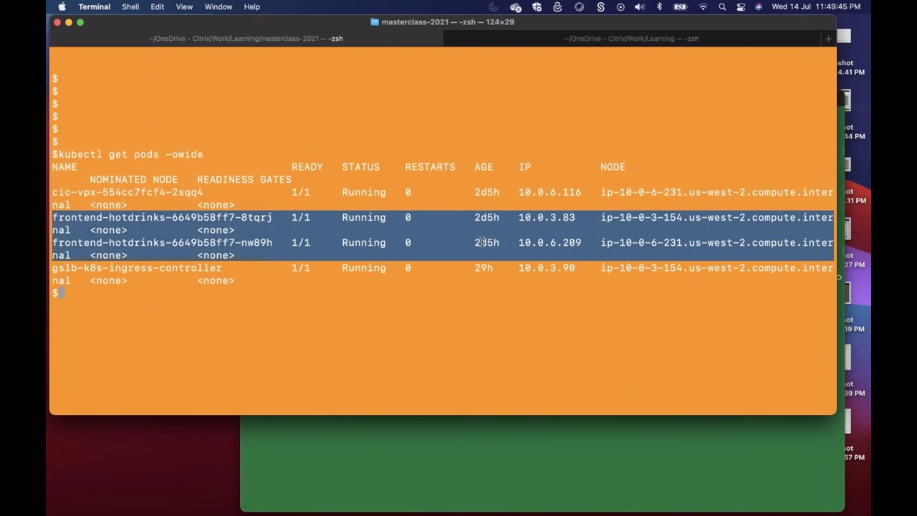
Highlight the kubectl get pods -owide command with its header lines, followed by both frontend-hotdrinks rows.
{"action": "triple_click", "coordinate": [104, 154]}
{"action": "left_click_drag", "start_coordinate": [104, 154], "coordinate": [103, 162]}
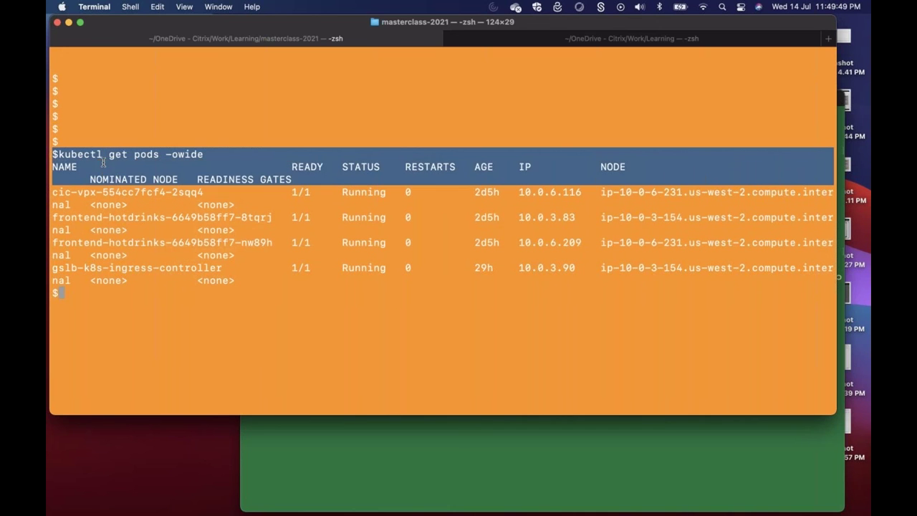
{"action": "triple_click", "coordinate": [108, 217]}
{"action": "left_click_drag", "start_coordinate": [109, 217], "coordinate": [105, 245]}
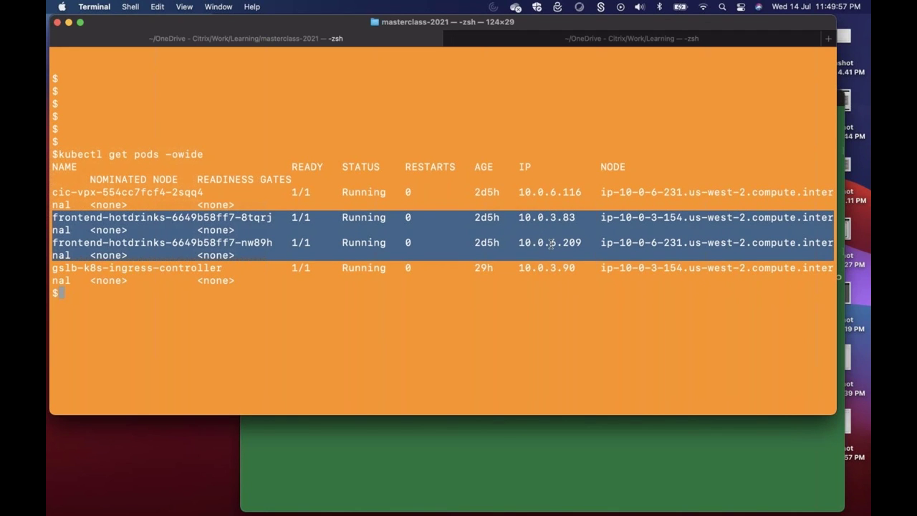
Switch to the Amazon EKS console in Chrome, reload the masterclass-demo cluster page and highlight the cluster name.
{"action": "key", "text": "ctrl+Right"}
{"action": "key", "text": "ctrl+Right"}
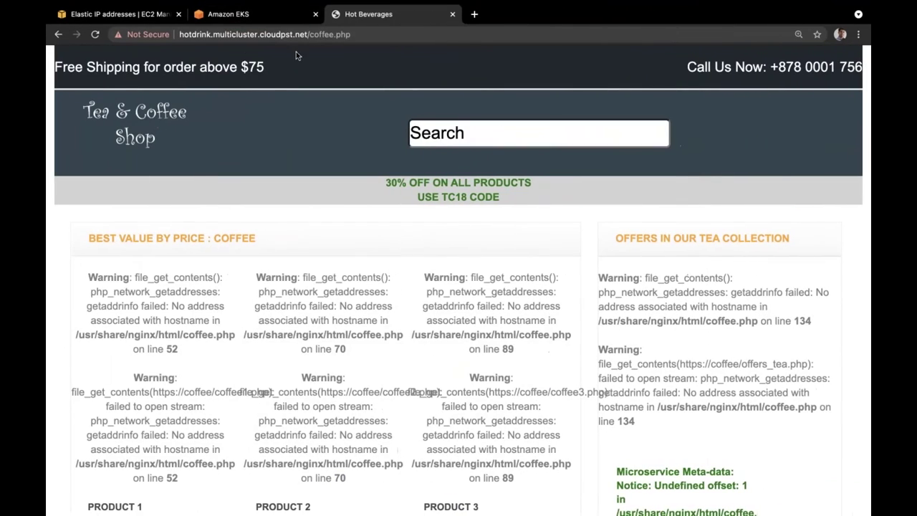
{"action": "left_click", "coordinate": [263, 16]}
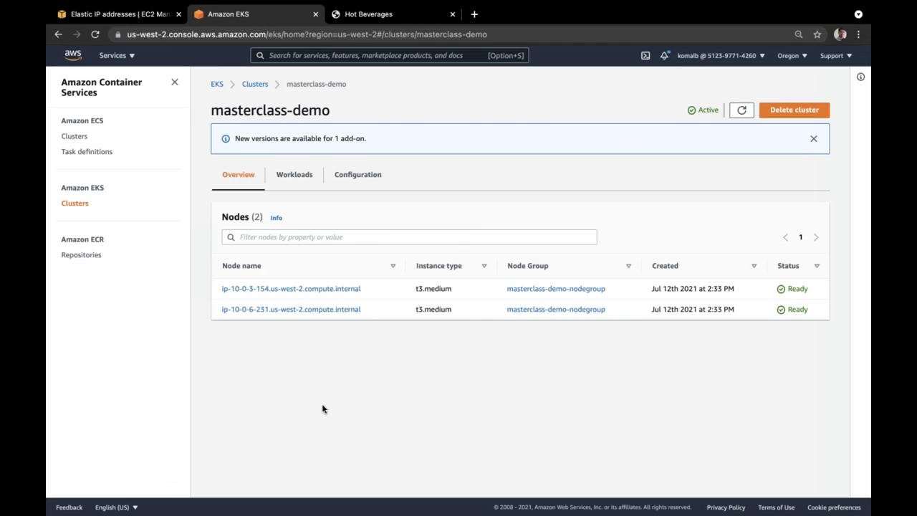
{"action": "key", "text": "super+r"}
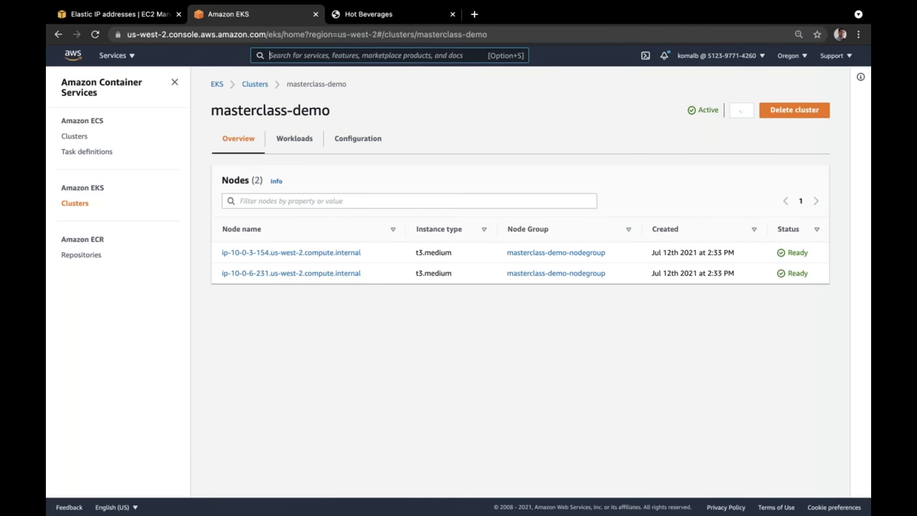
{"action": "left_click_drag", "start_coordinate": [281, 110], "coordinate": [309, 110]}
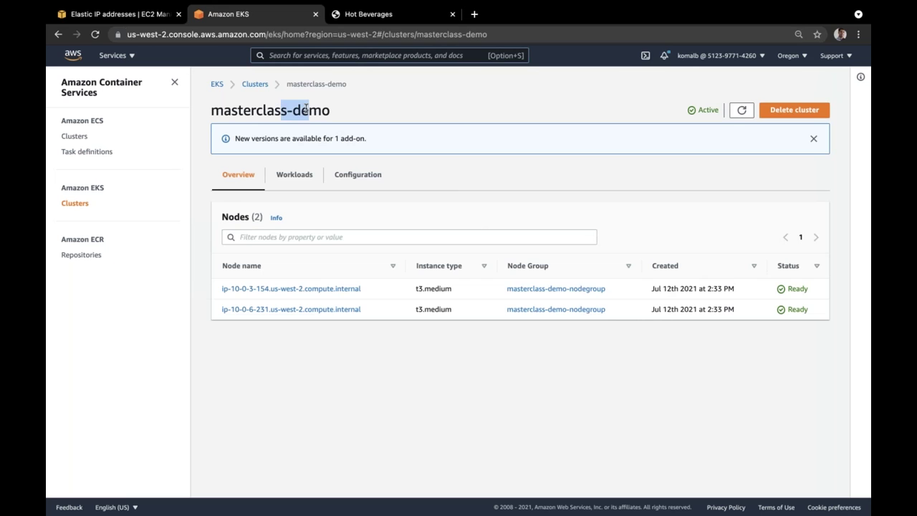
Open the frontend-hotdrinks deployment from the cluster's workloads and highlight the names of its two pods.
{"action": "left_click", "coordinate": [290, 178]}
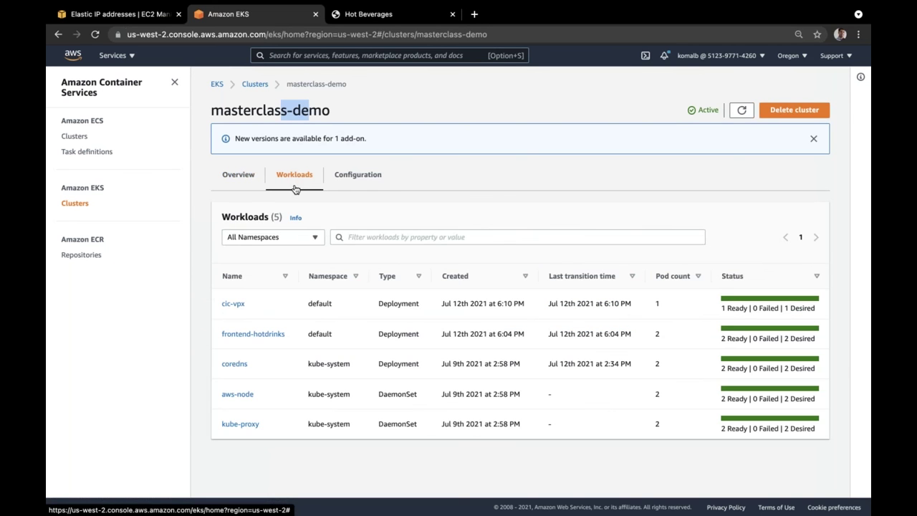
{"action": "left_click", "coordinate": [254, 335]}
{"action": "scroll", "coordinate": [336, 325], "scroll_direction": "down", "scroll_amount": 5}
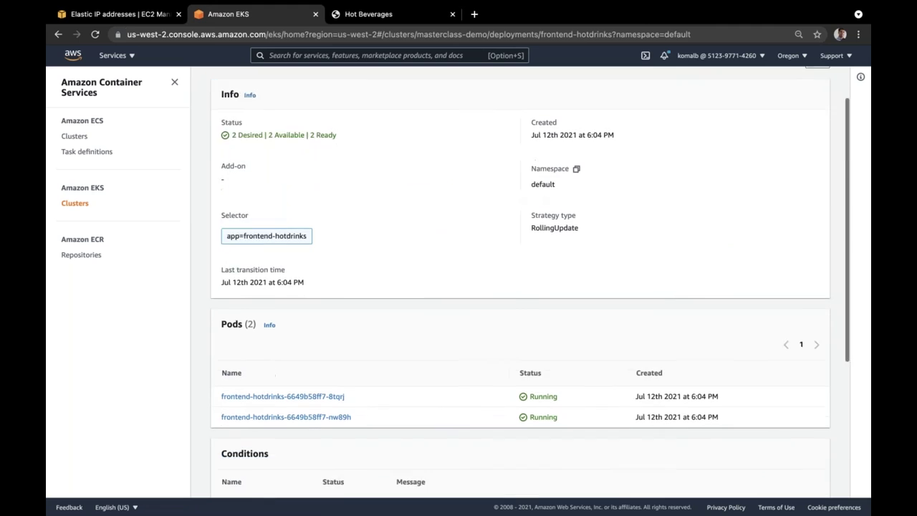
{"action": "left_click_drag", "start_coordinate": [345, 258], "coordinate": [292, 259]}
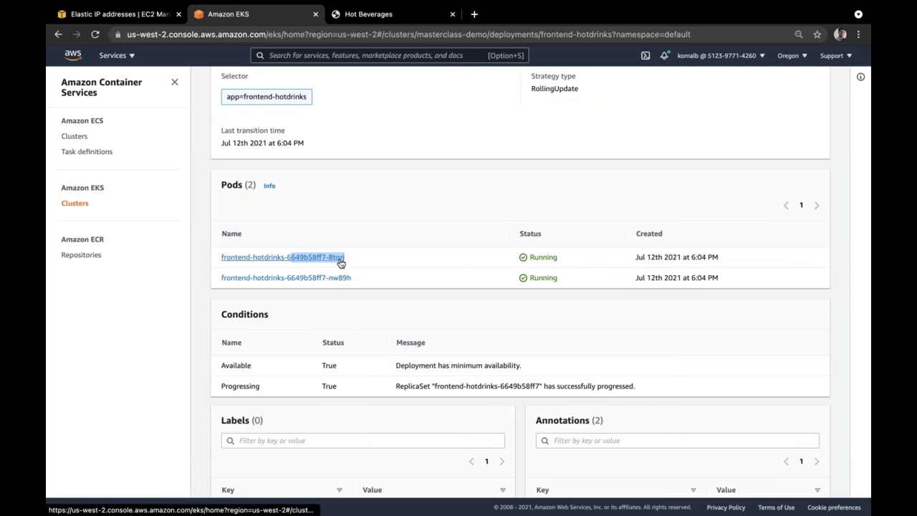
{"action": "left_click_drag", "start_coordinate": [362, 279], "coordinate": [284, 280]}
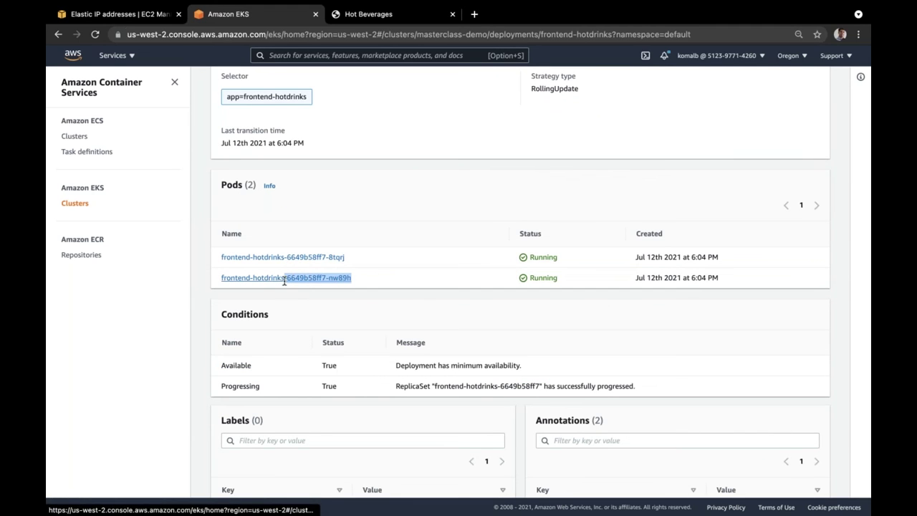
{"action": "left_click", "coordinate": [380, 278]}
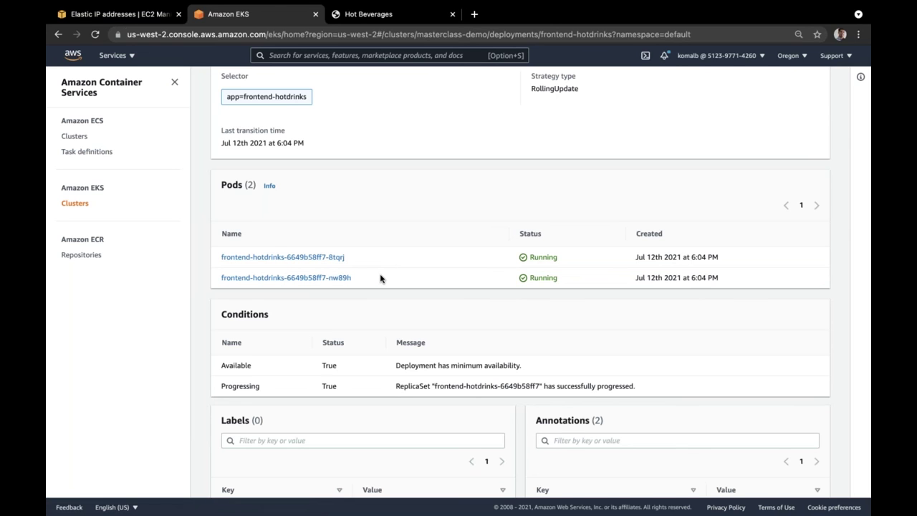
Return to the Terminal window with the pod listing and clear its screen.
{"action": "key", "text": "ctrl+Left"}
{"action": "key", "text": "ctrl+Left"}
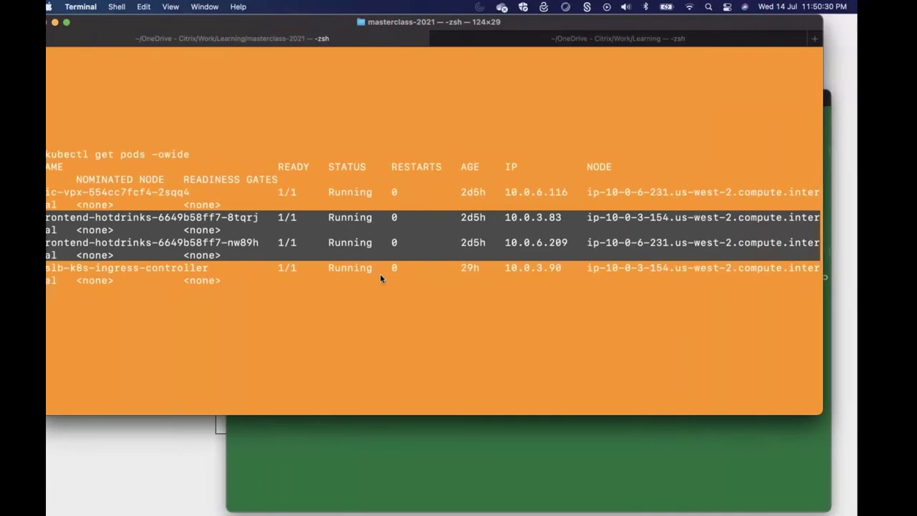
{"action": "left_click", "coordinate": [398, 274]}
{"action": "key", "text": "Return"}
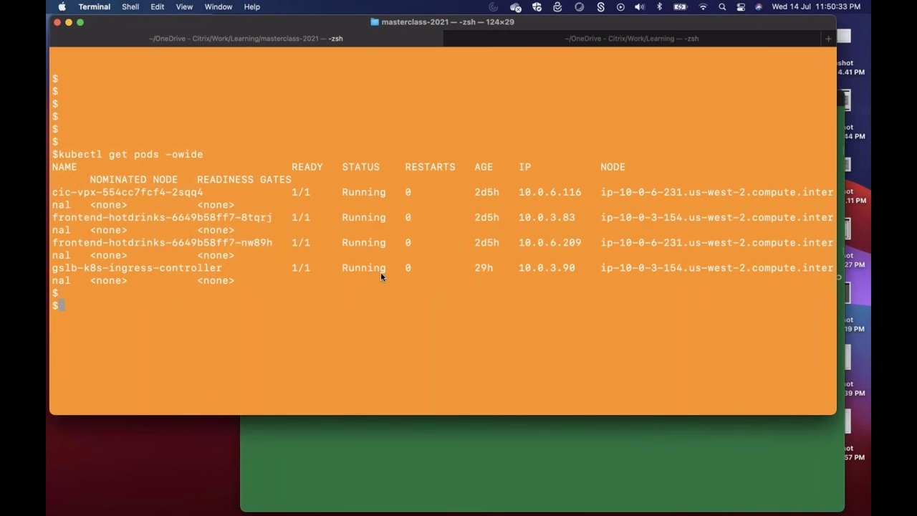
{"action": "key", "text": "ctrl+l"}
{"action": "key", "text": "Return"}
{"action": "key", "text": "Return"}
{"action": "key", "text": "Return"}
Open gslb-controller.yaml in vim, enlarge the terminal window and reduce its font size.
{"action": "type", "text": "dock"}
{"action": "key", "text": "BackSpace"}
{"action": "key", "text": "BackSpace"}
{"action": "key", "text": "BackSpace"}
{"action": "key", "text": "BackSpace"}
{"action": "type", "text": "vim "}
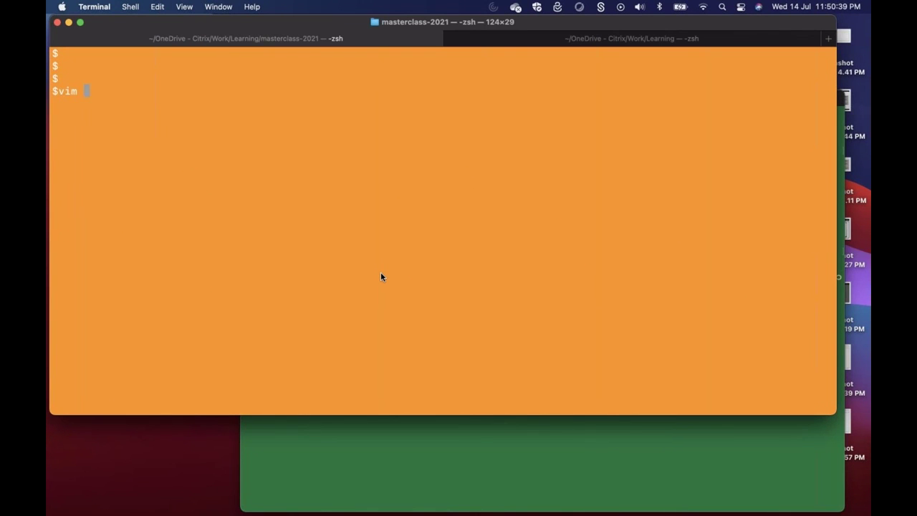
{"action": "type", "text": "gslb-c"}
{"action": "key", "text": "Tab"}
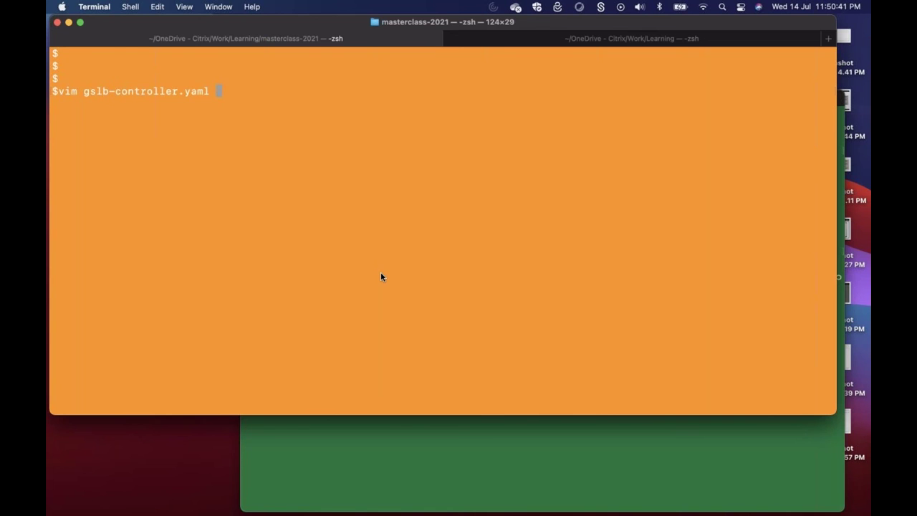
{"action": "key", "text": "Return"}
{"action": "double_click", "coordinate": [475, 414]}
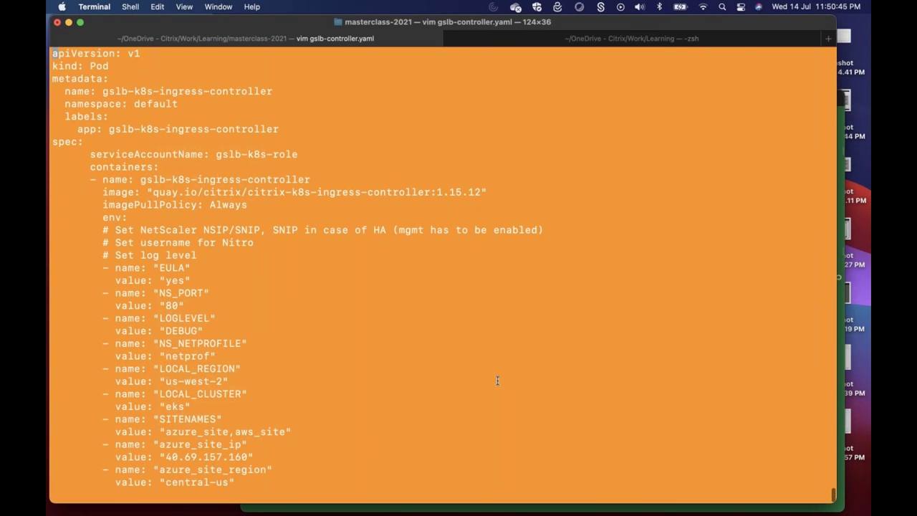
{"action": "key", "text": "super+minus"}
{"action": "scroll", "coordinate": [497, 380], "scroll_direction": "down", "scroll_amount": 3}
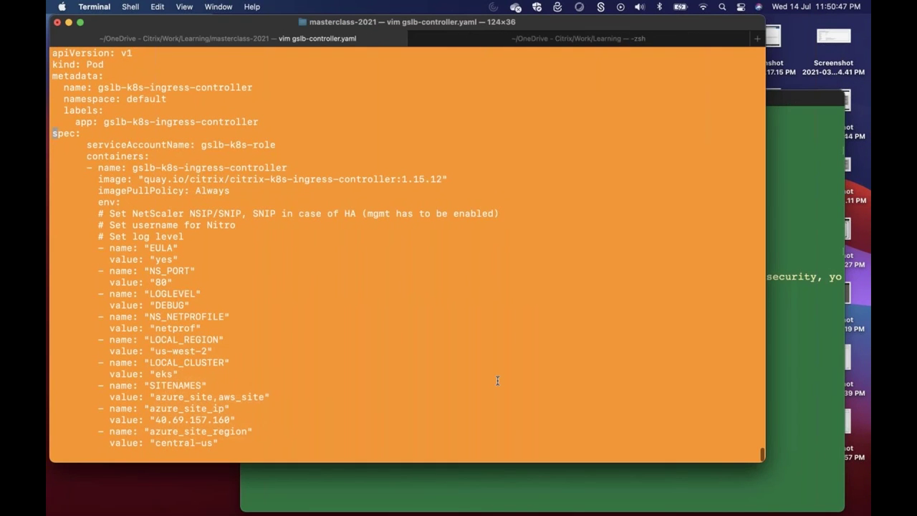
Highlight azure_site and aws_site in the SITENAMES value, followed by the azure_site_ip name and value lines.
{"action": "double_click", "coordinate": [194, 396]}
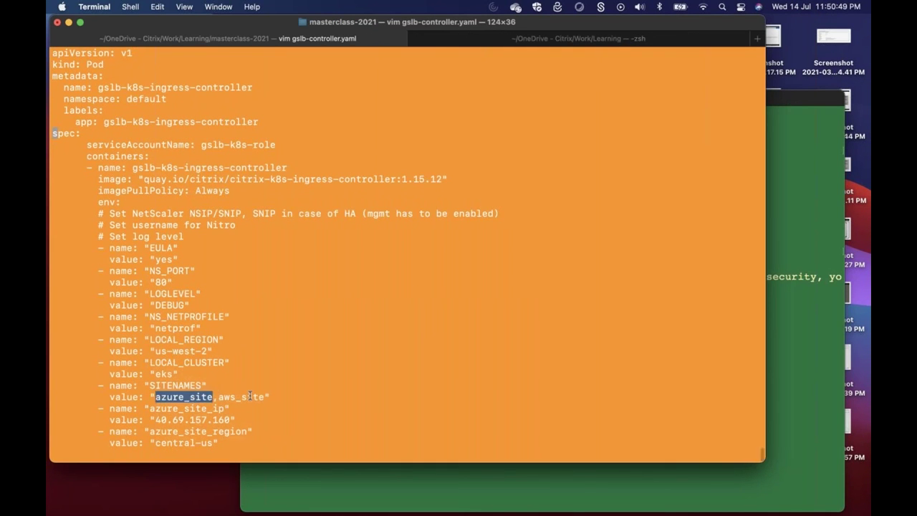
{"action": "double_click", "coordinate": [250, 396]}
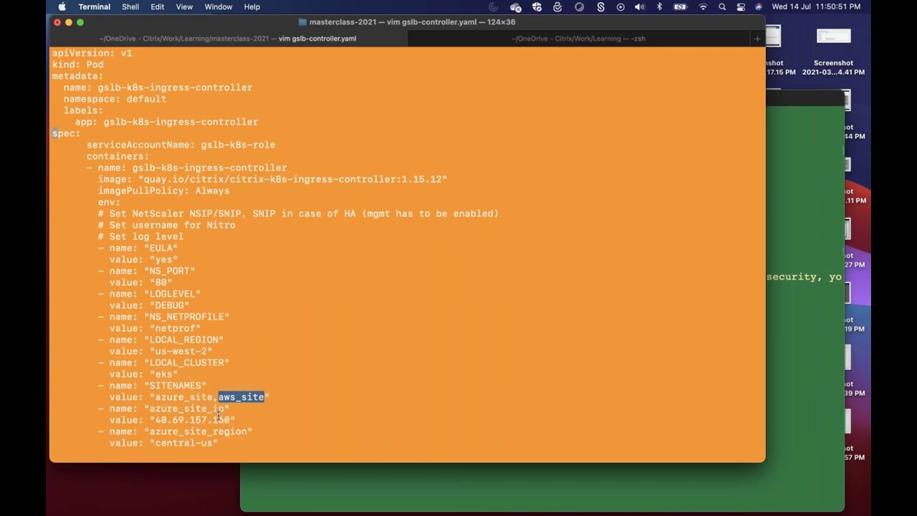
{"action": "triple_click", "coordinate": [219, 408]}
{"action": "left_click_drag", "start_coordinate": [220, 409], "coordinate": [220, 419]}
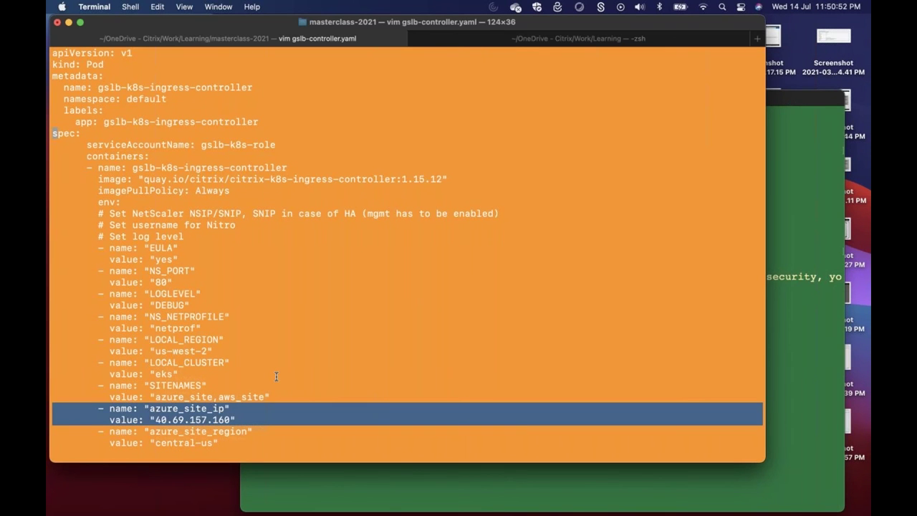
Examine the rest of gslb-controller.yaml and highlight the aws_site_ip name and value lines.
{"action": "scroll", "coordinate": [275, 376], "scroll_direction": "down", "scroll_amount": 2}
{"action": "scroll", "coordinate": [273, 432], "scroll_direction": "down", "scroll_amount": 12}
{"action": "scroll", "coordinate": [274, 432], "scroll_direction": "down", "scroll_amount": 5}
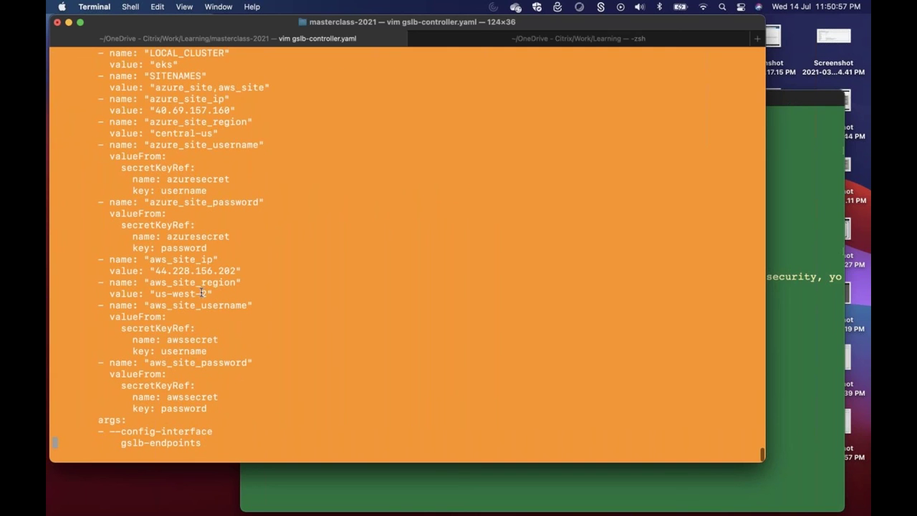
{"action": "triple_click", "coordinate": [199, 262]}
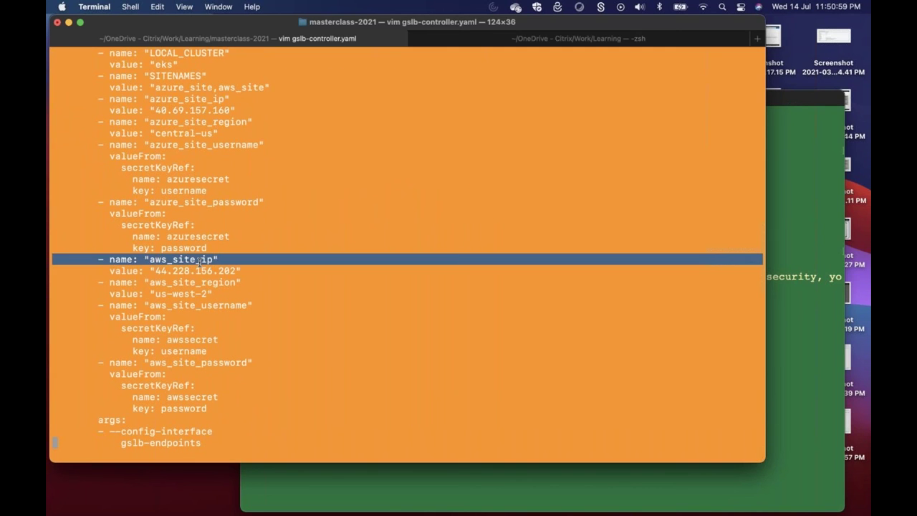
{"action": "left_click_drag", "start_coordinate": [199, 262], "coordinate": [198, 268]}
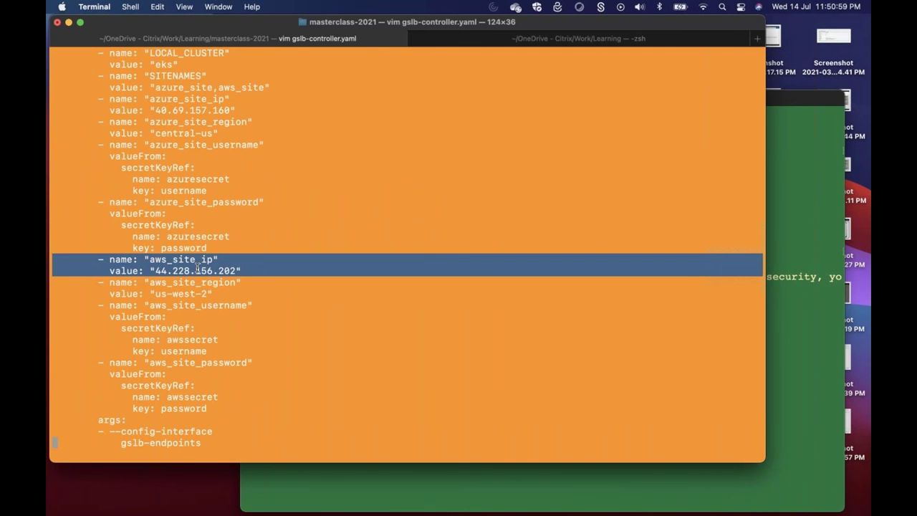
Highlight the azure_site_ip lines and the azure_site_username block with its azuresecret reference.
{"action": "triple_click", "coordinate": [222, 99]}
{"action": "left_click_drag", "start_coordinate": [222, 99], "coordinate": [221, 109]}
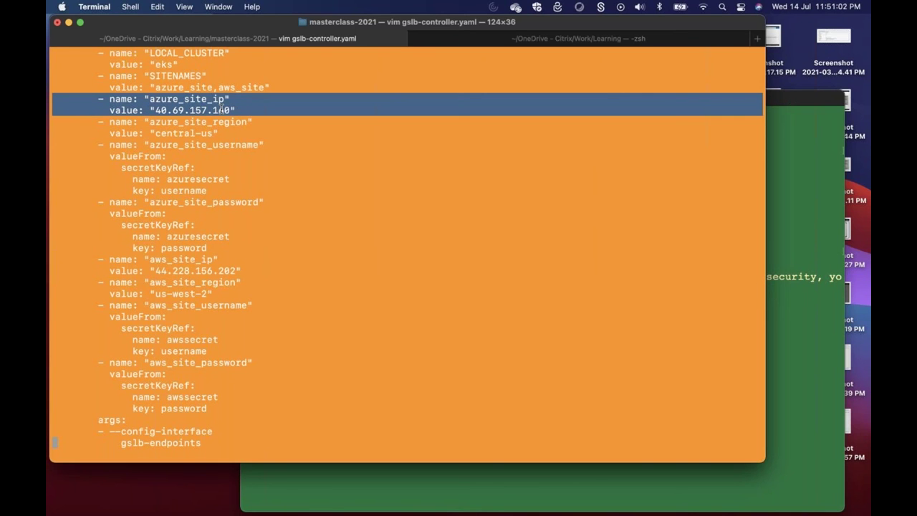
{"action": "triple_click", "coordinate": [192, 145]}
{"action": "left_click_drag", "start_coordinate": [192, 145], "coordinate": [192, 190]}
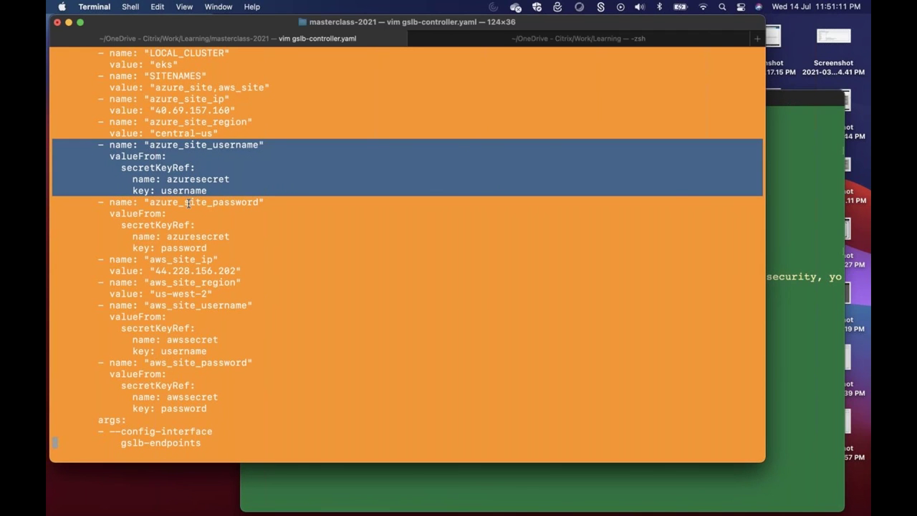
Quit gslb-controller.yaml and open gtp.yaml in vim.
{"action": "left_click", "coordinate": [216, 234]}
{"action": "type", "text": ":q"}
{"action": "key", "text": "Return"}
{"action": "type", "text": "vim gtp"}
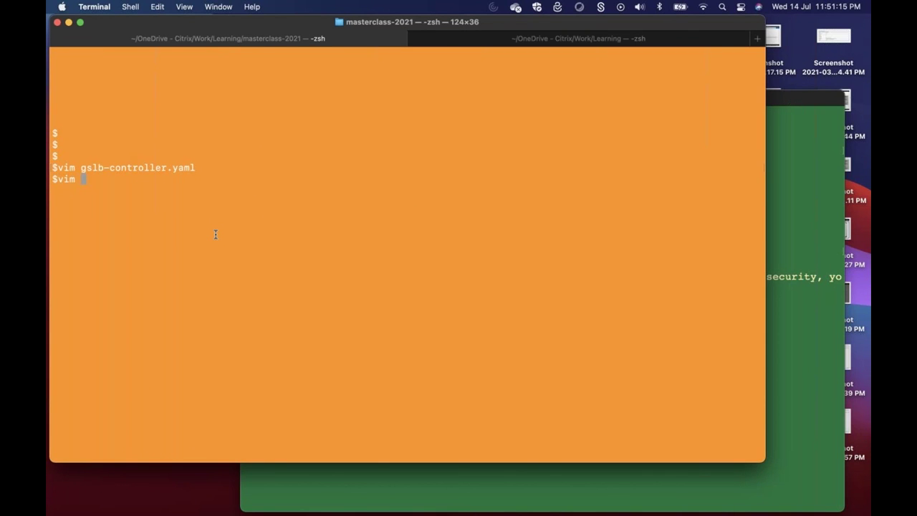
{"action": "key", "text": "Tab"}
{"action": "key", "text": "Return"}
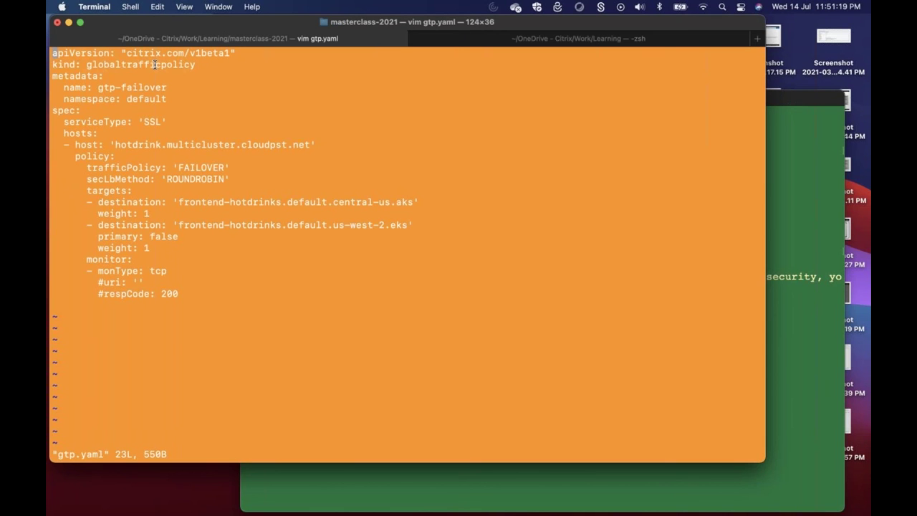
Highlight the globaltrafficpolicy kind line and the FAILOVER traffic policy in gtp.yaml.
{"action": "triple_click", "coordinate": [156, 64]}
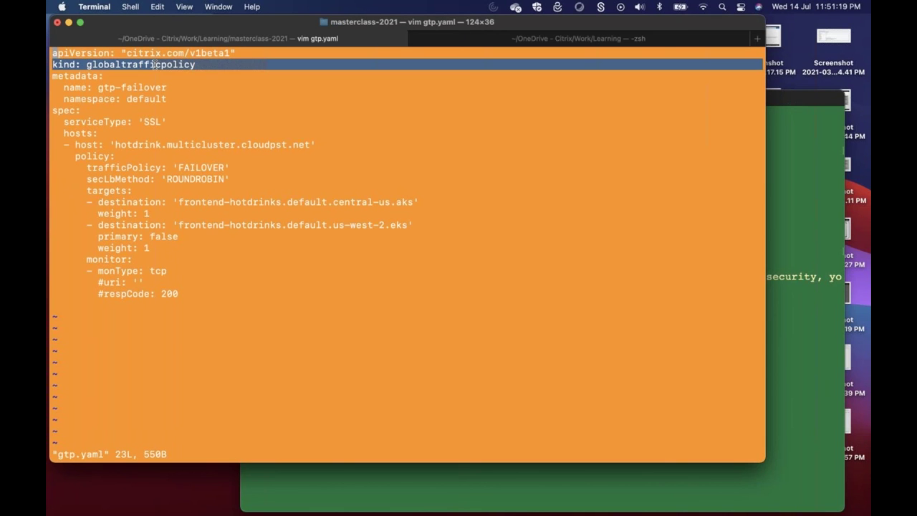
{"action": "triple_click", "coordinate": [186, 166]}
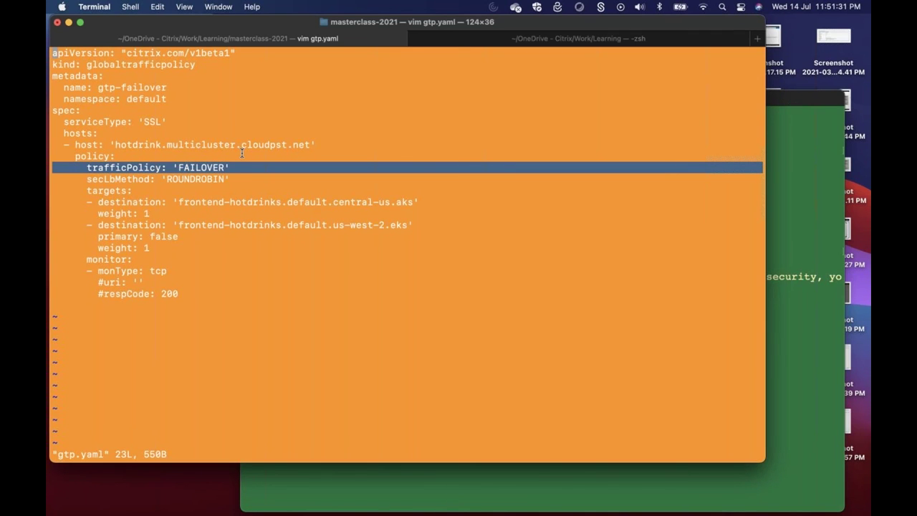
{"action": "double_click", "coordinate": [214, 168]}
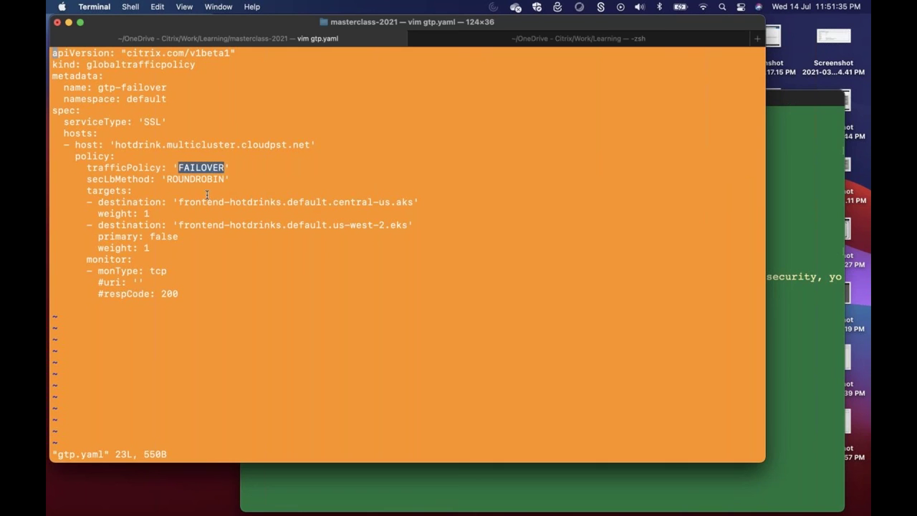
Highlight both target destinations in gtp.yaml, followed by the us-west-2.eks target block alone.
{"action": "triple_click", "coordinate": [206, 202]}
{"action": "left_click_drag", "start_coordinate": [206, 202], "coordinate": [199, 247]}
{"action": "triple_click", "coordinate": [204, 227]}
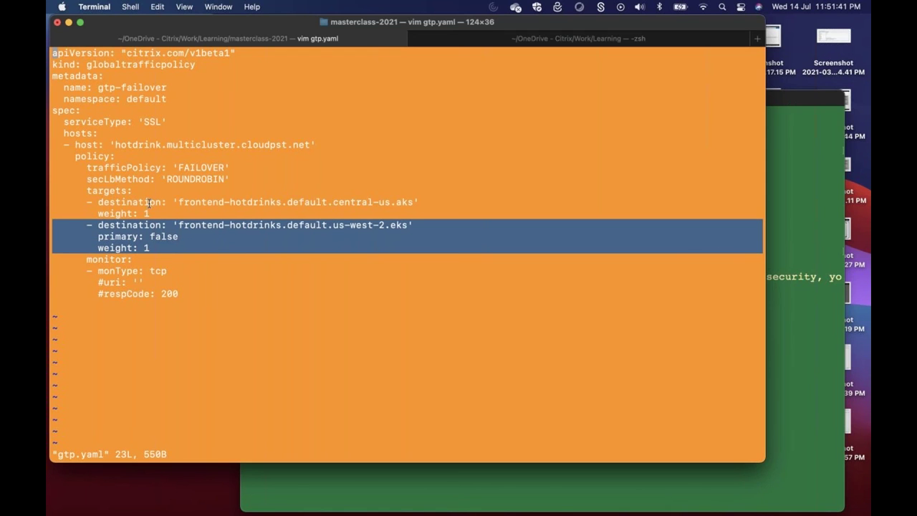